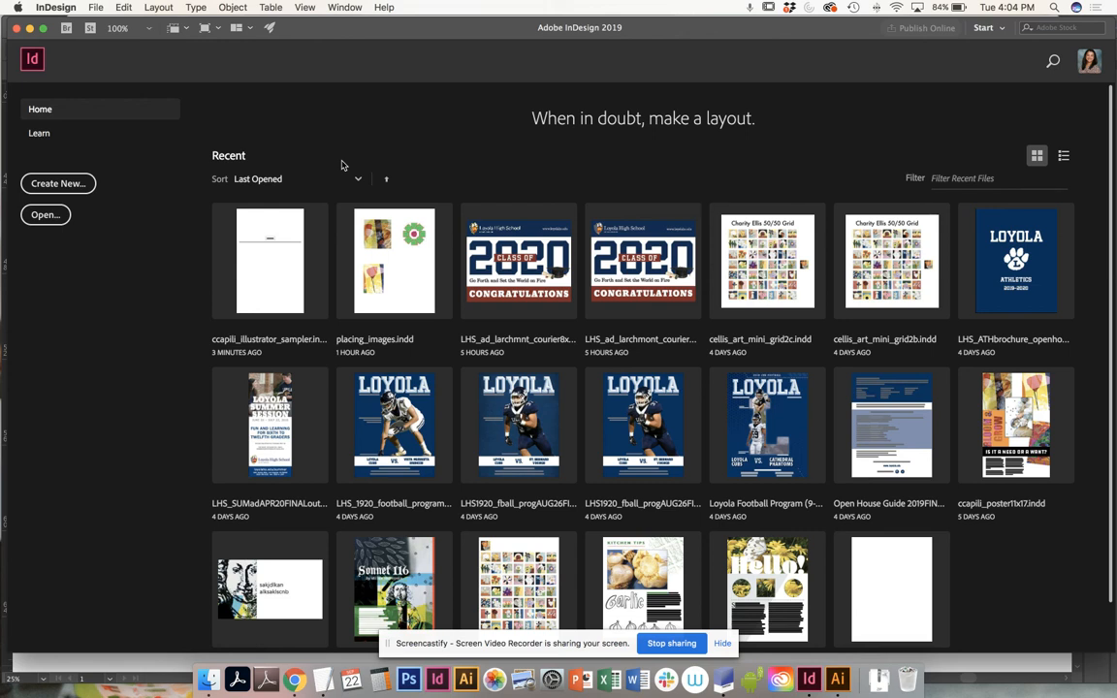
Create a print document from the Tabloid preset in inches, with landscape orientation and facing pages turned off
click(45, 184)
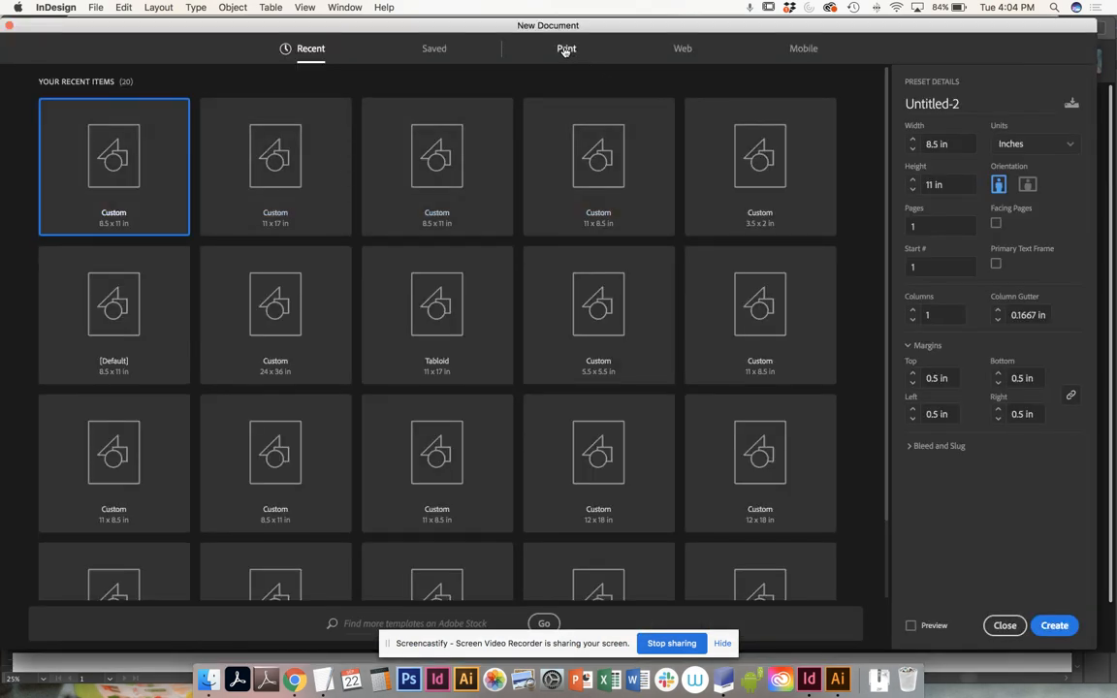
click(565, 49)
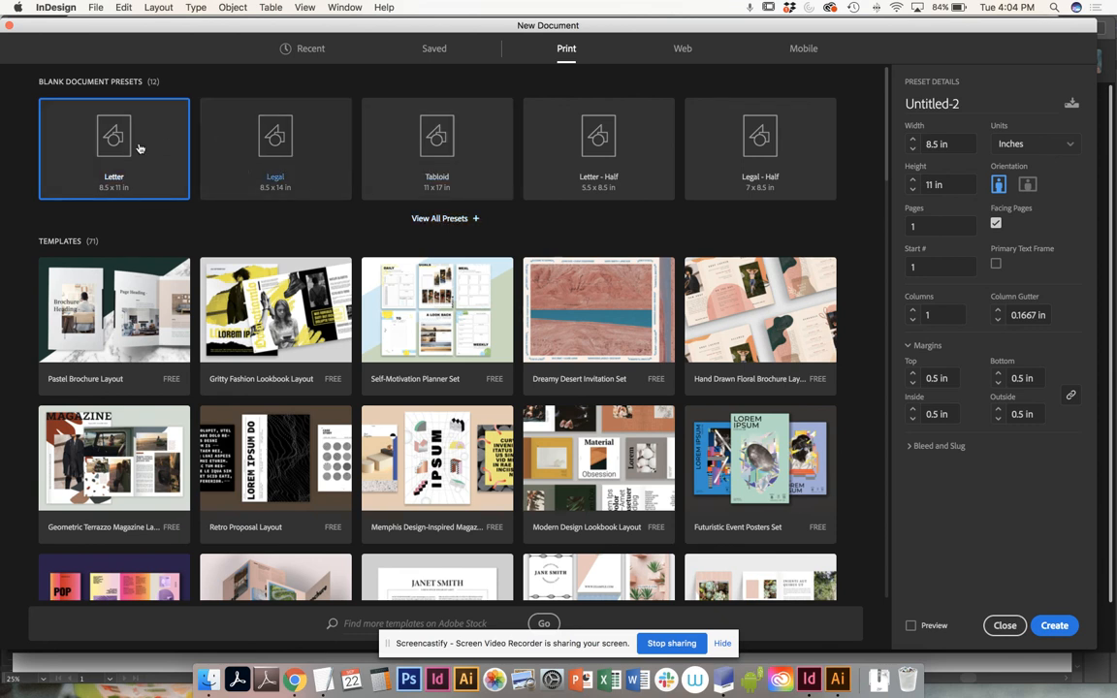
click(436, 162)
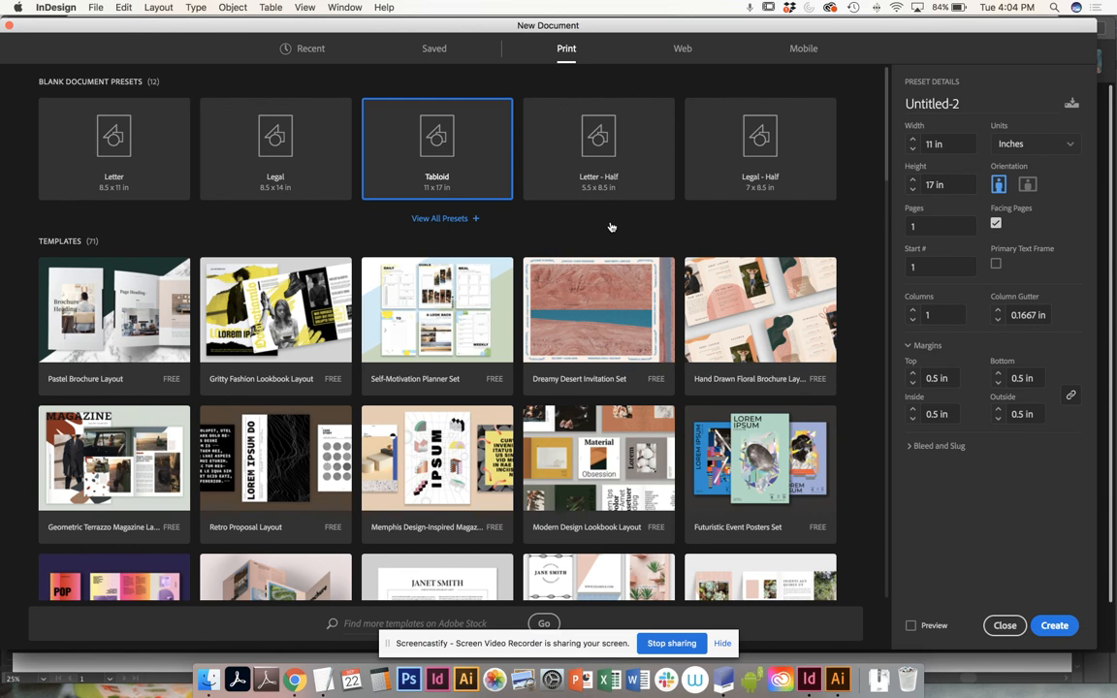
click(1013, 144)
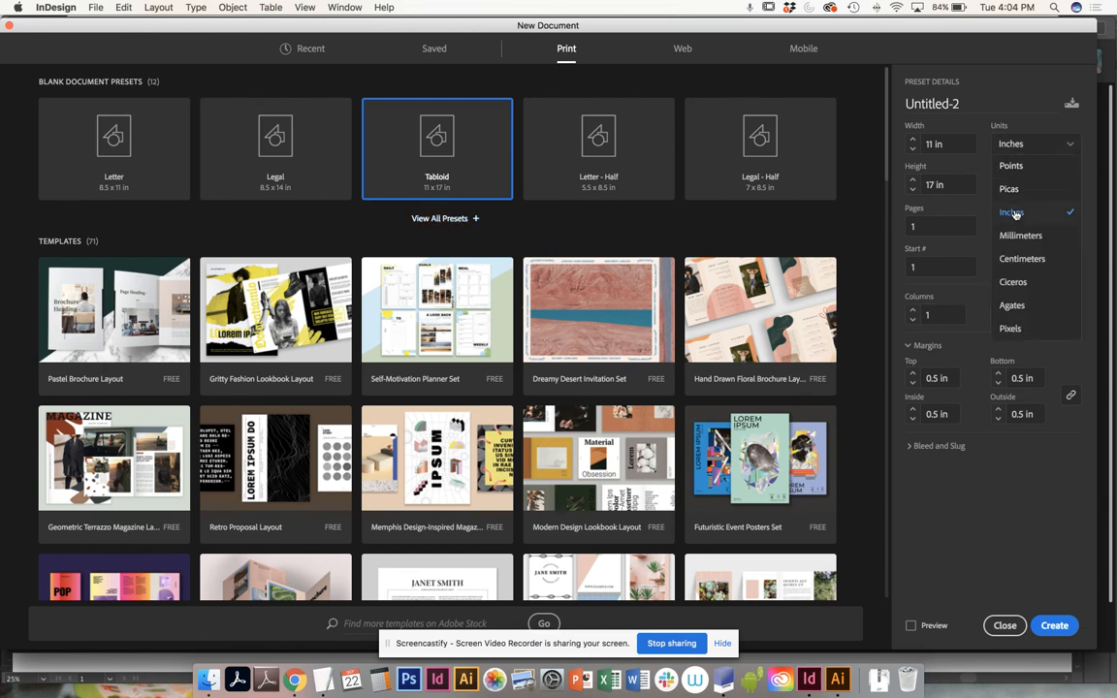
click(1013, 212)
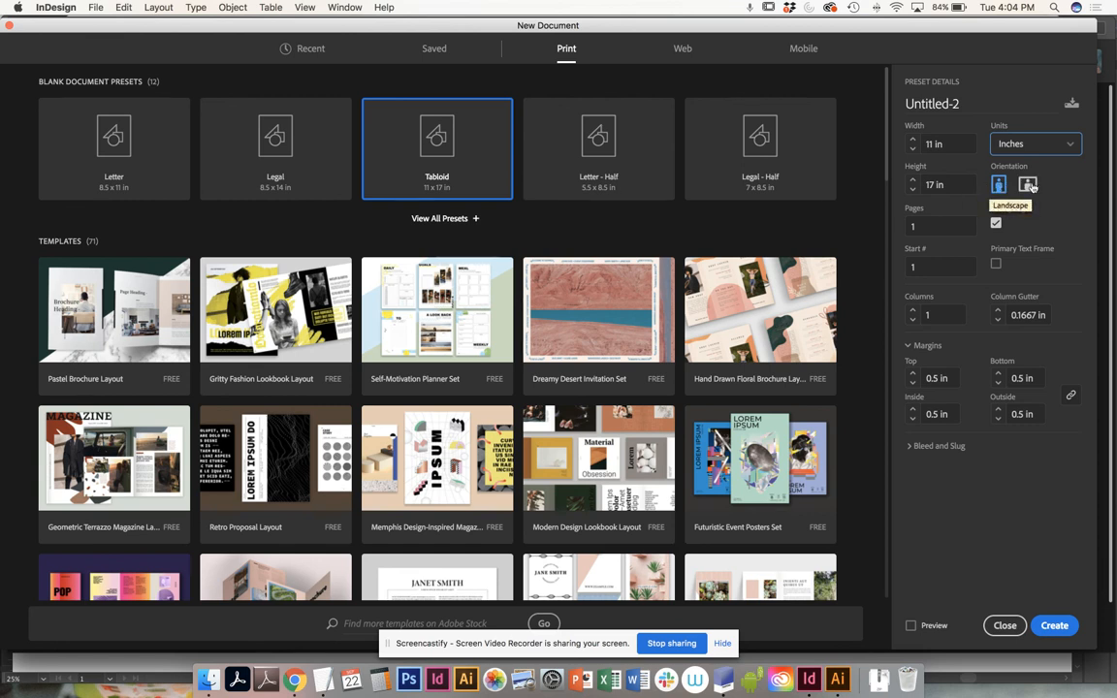
click(1029, 184)
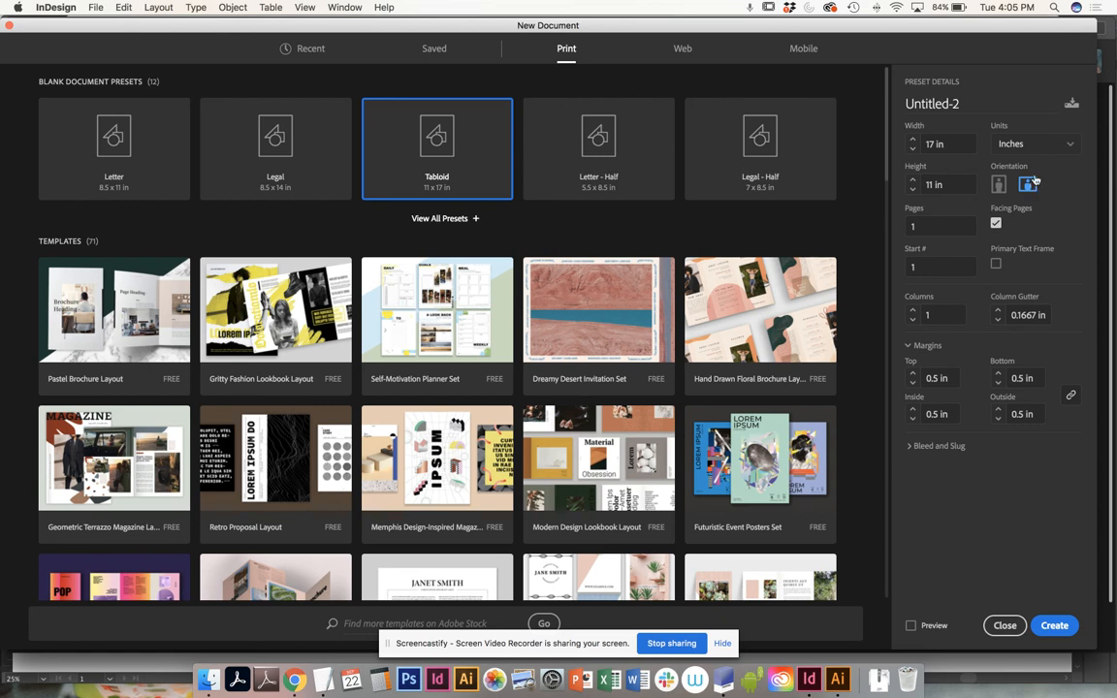
click(995, 225)
click(1055, 626)
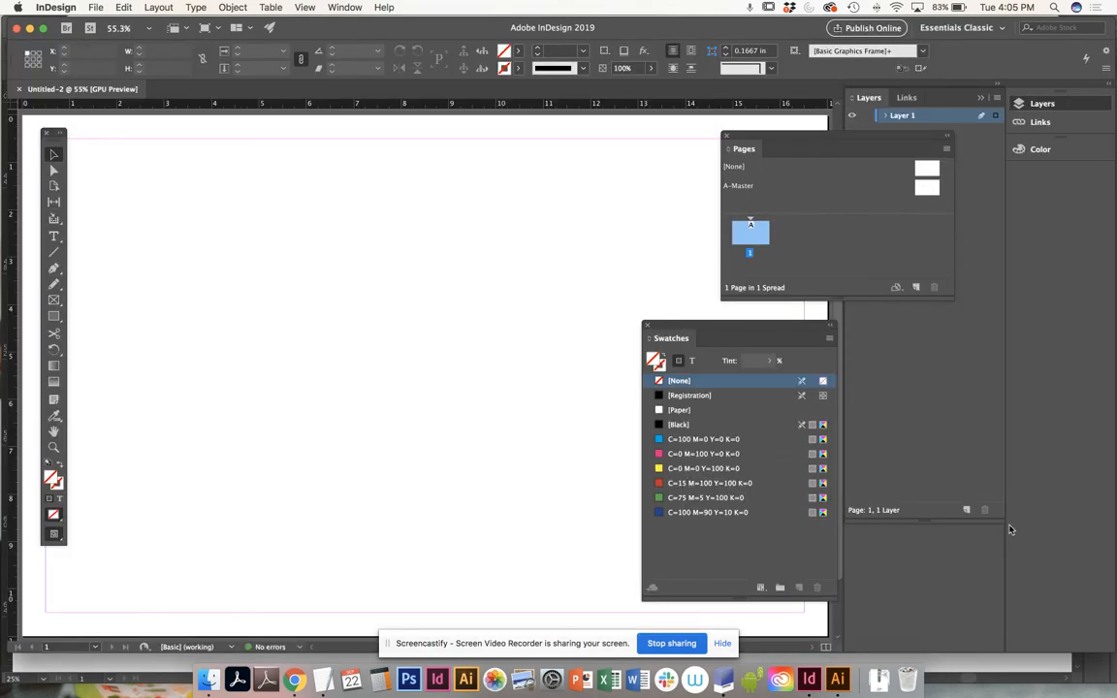
Enlarge the floating Pages panel while keeping the whole page in view
key(super+minus)
key(super+minus)
key(super+minus)
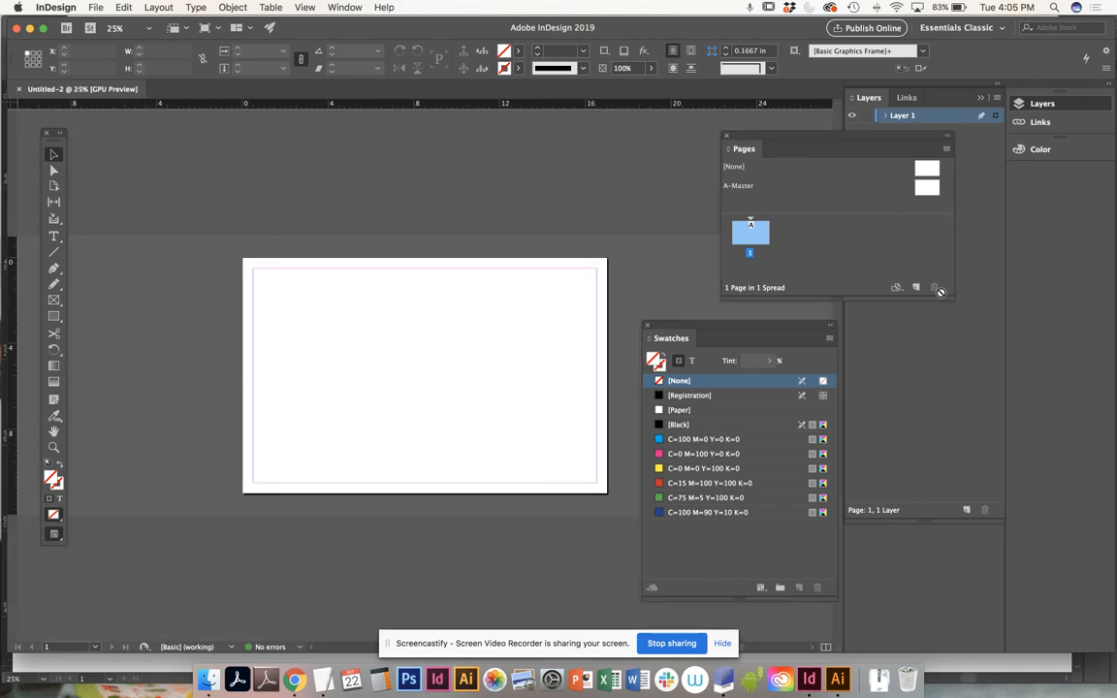
drag(953, 297, 1019, 391)
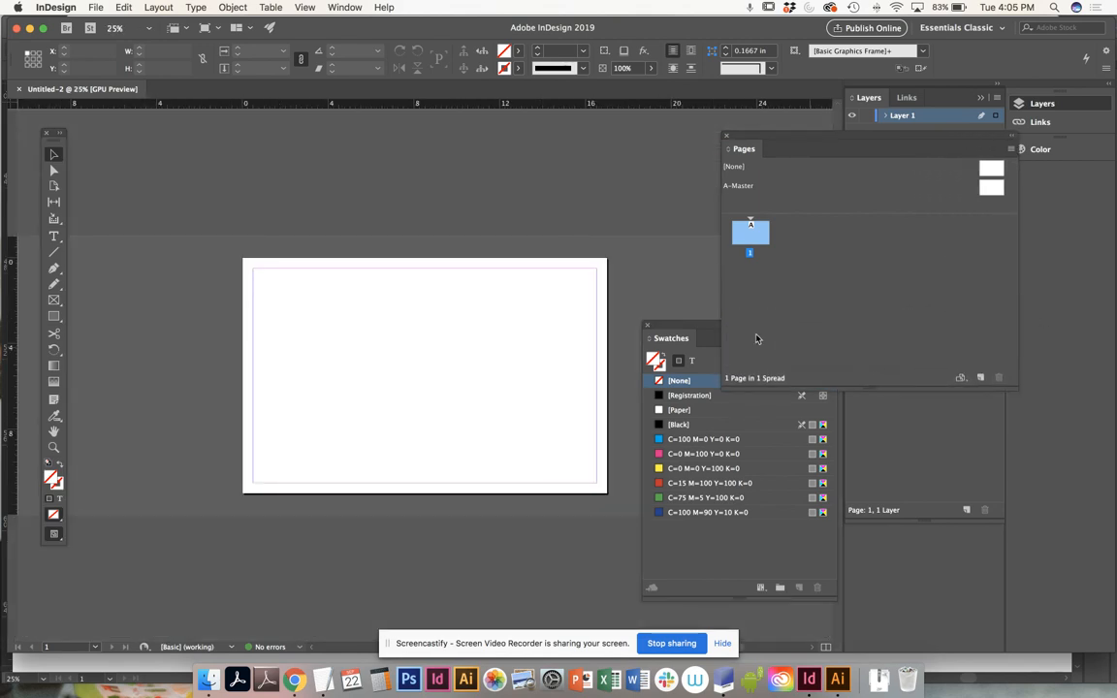
drag(526, 333, 485, 326)
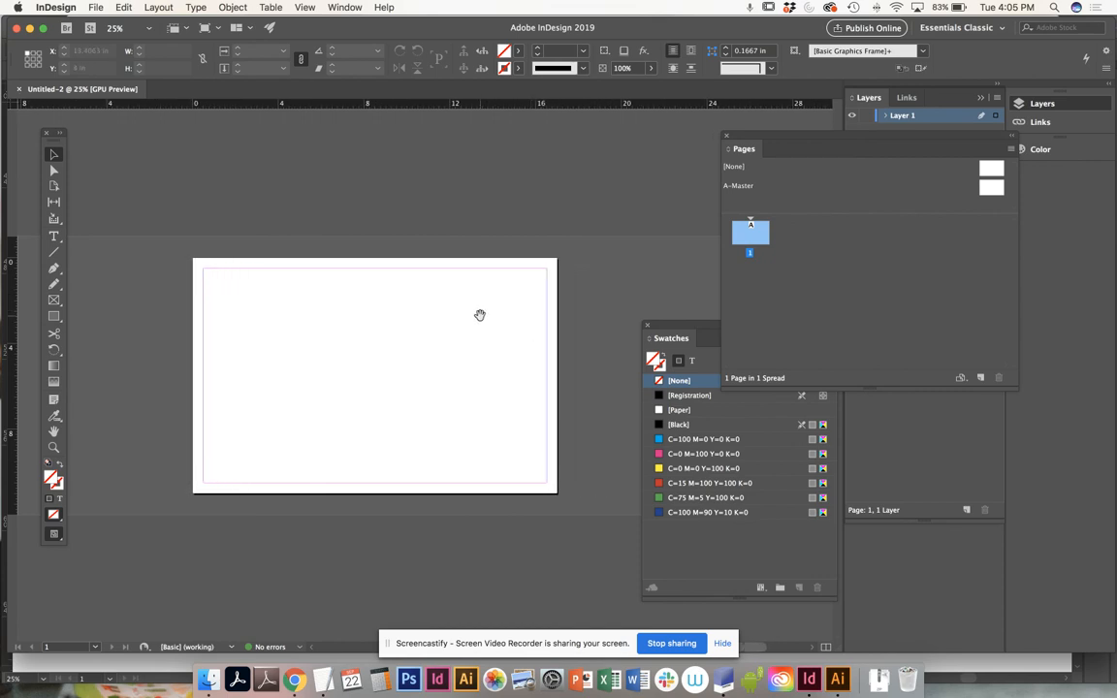
key(super+equal)
key(super+minus)
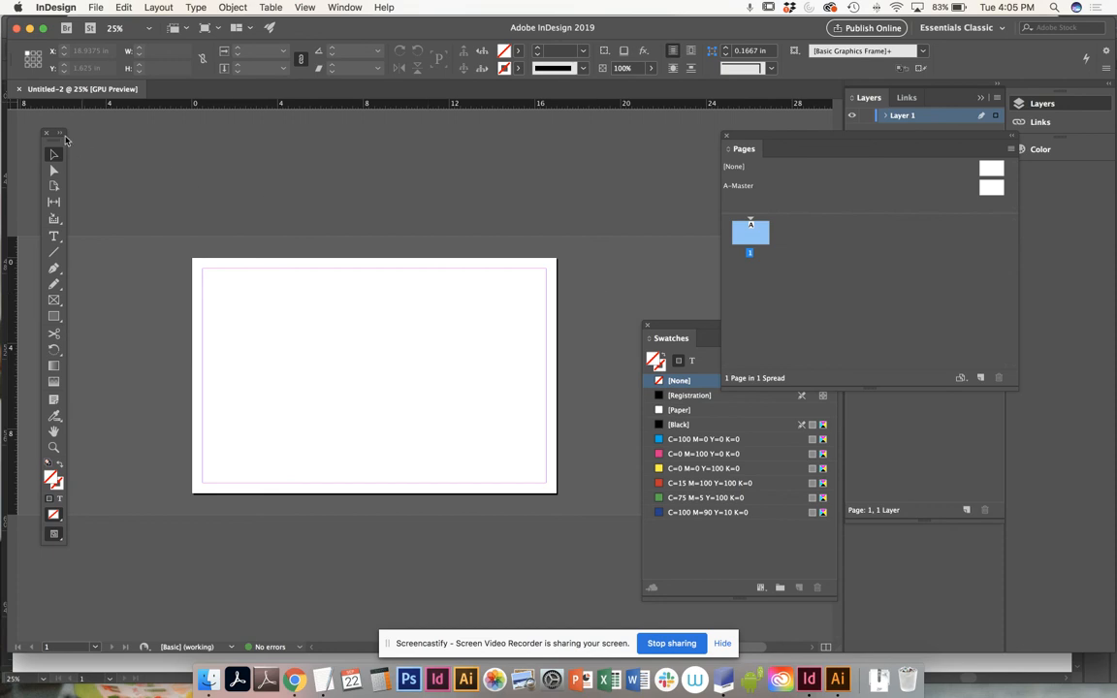
Save the document as illustrator_sampler2.indd with the author's name as prefix, reusing the existing sampler file's name
click(93, 8)
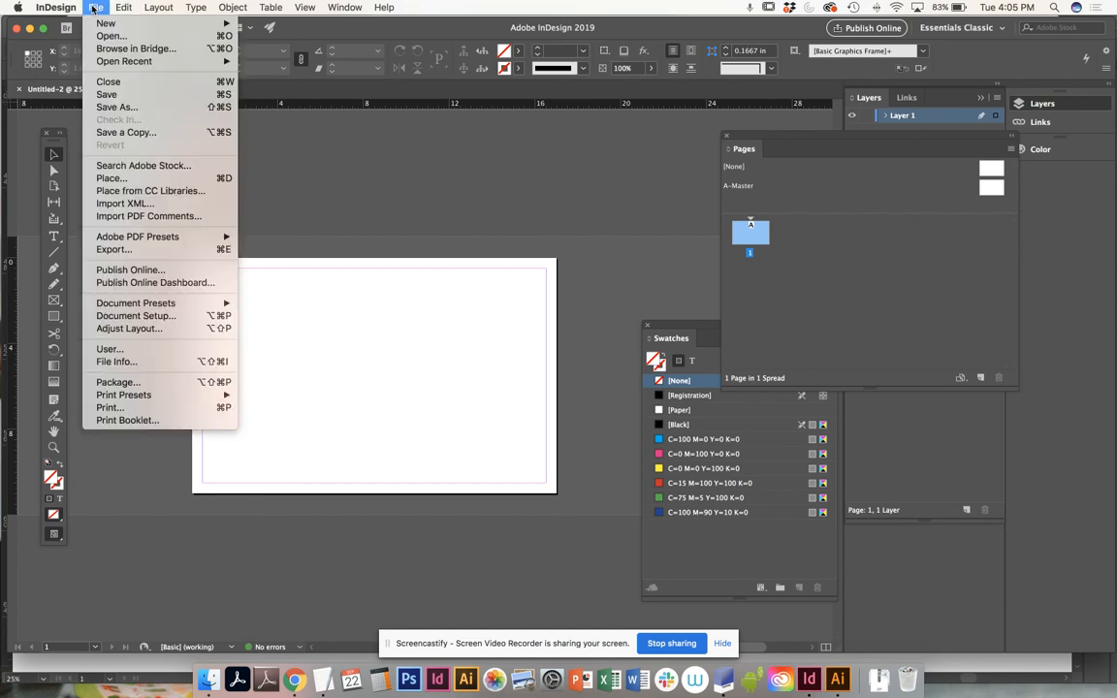
click(101, 96)
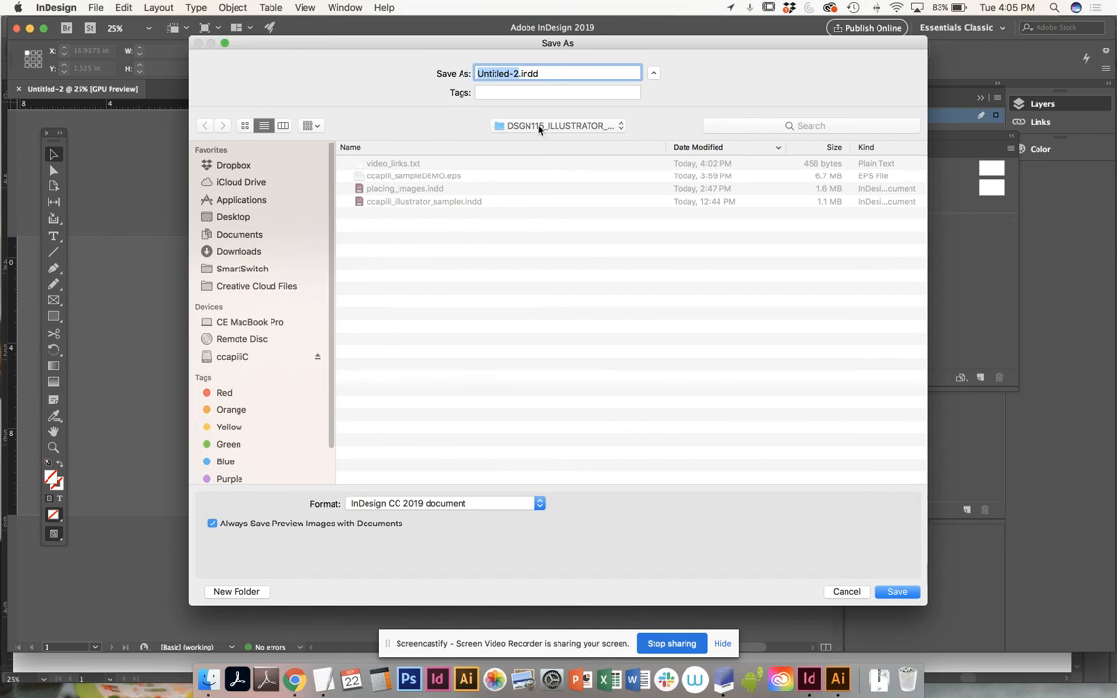
text(c)
click(368, 200)
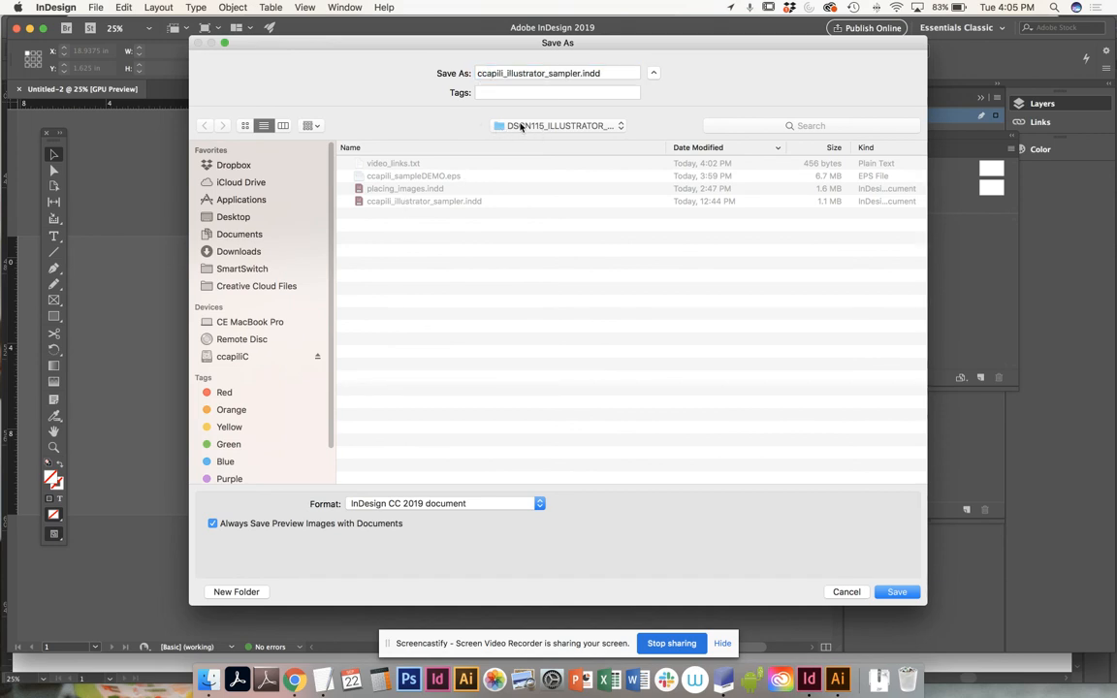
click(578, 74)
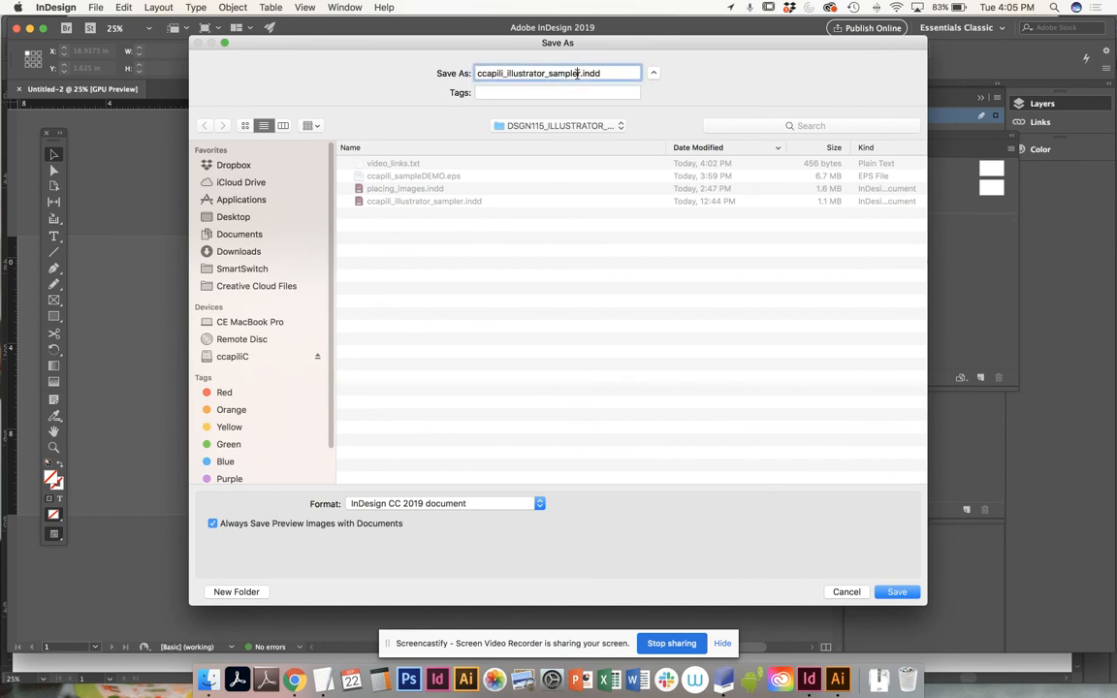
text(2)
click(896, 594)
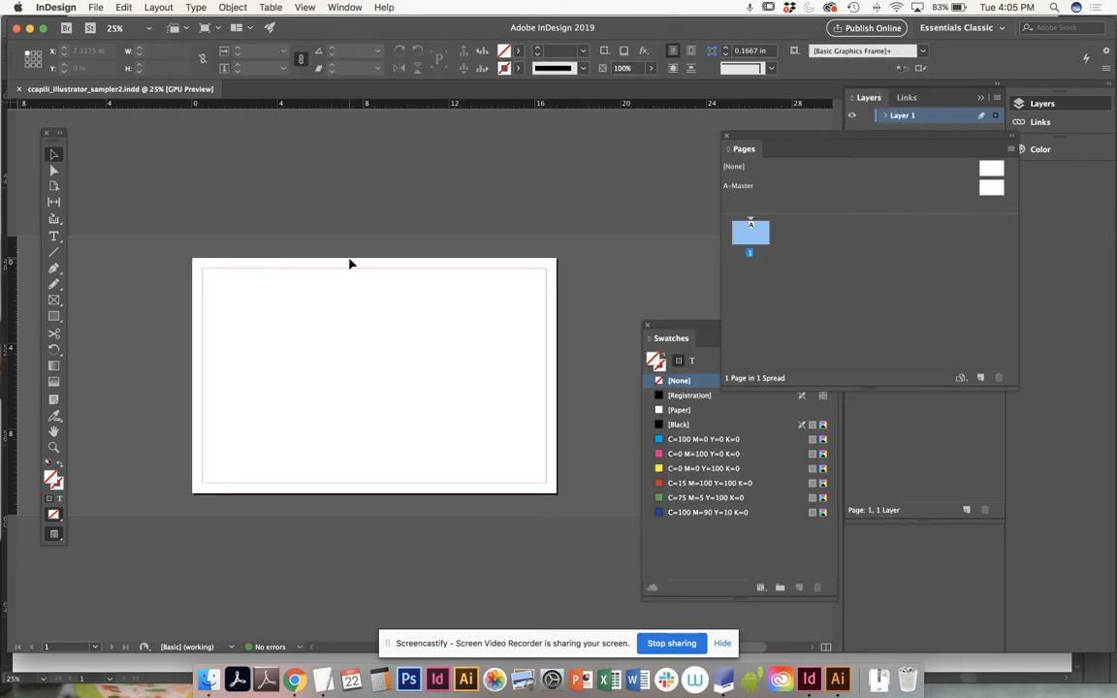
Move the floating Pages and Swatches panels off the page to clear the layout area
key(super+equal)
drag(271, 285, 358, 299)
drag(779, 140, 836, 167)
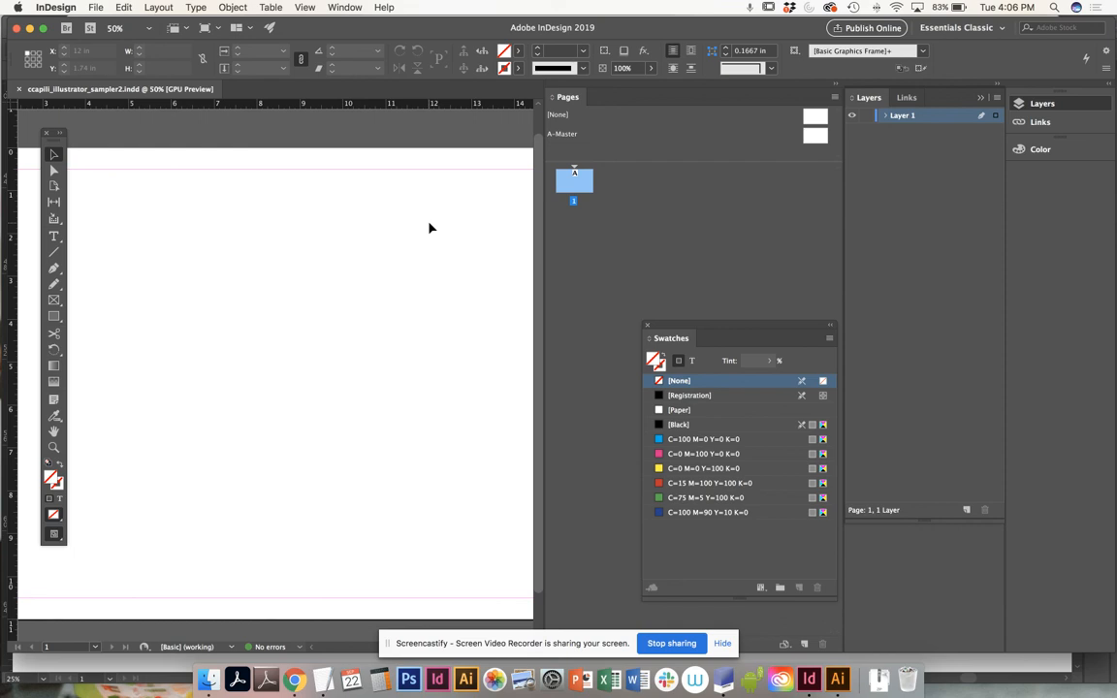
drag(557, 87, 833, 144)
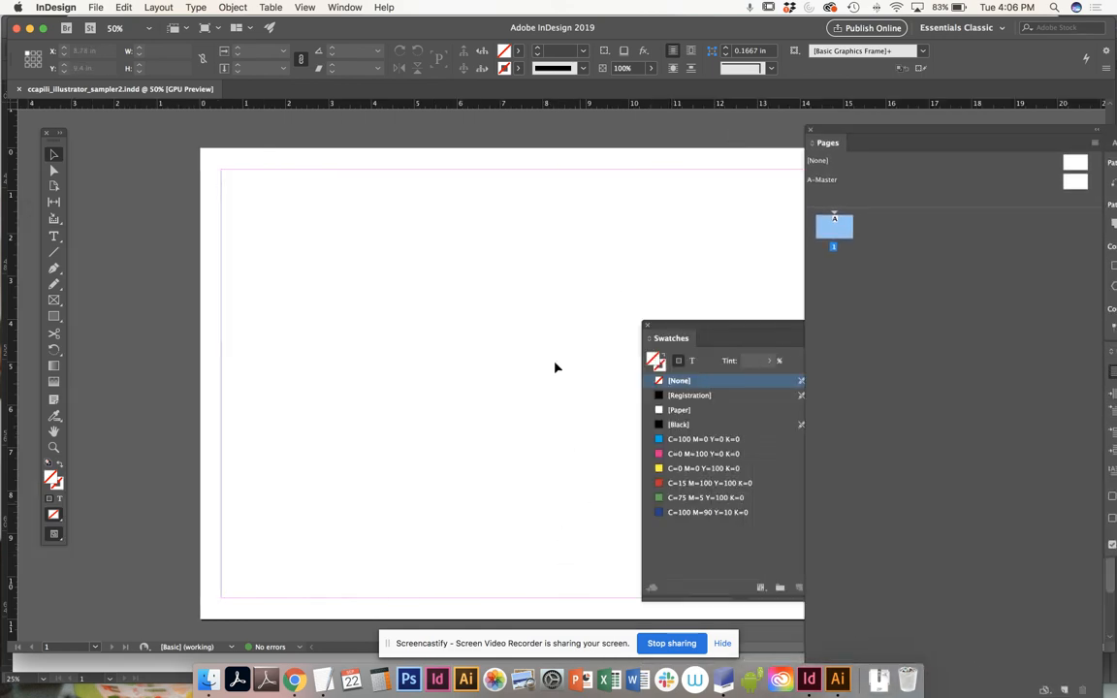
drag(852, 131, 911, 117)
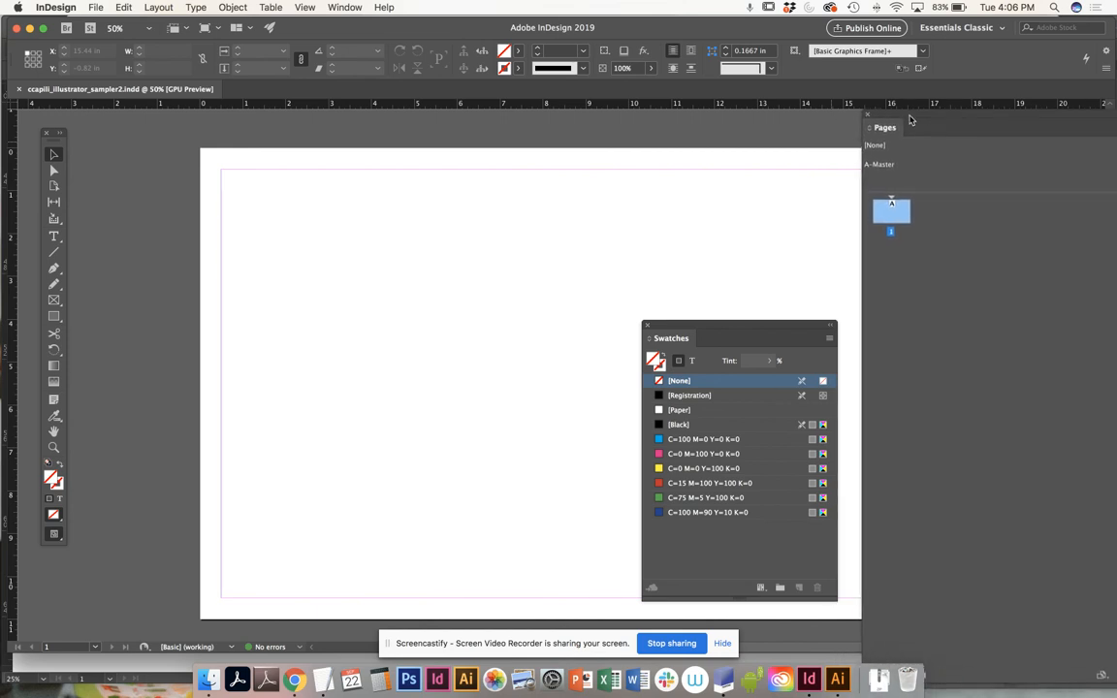
drag(647, 232, 533, 212)
drag(672, 331, 854, 410)
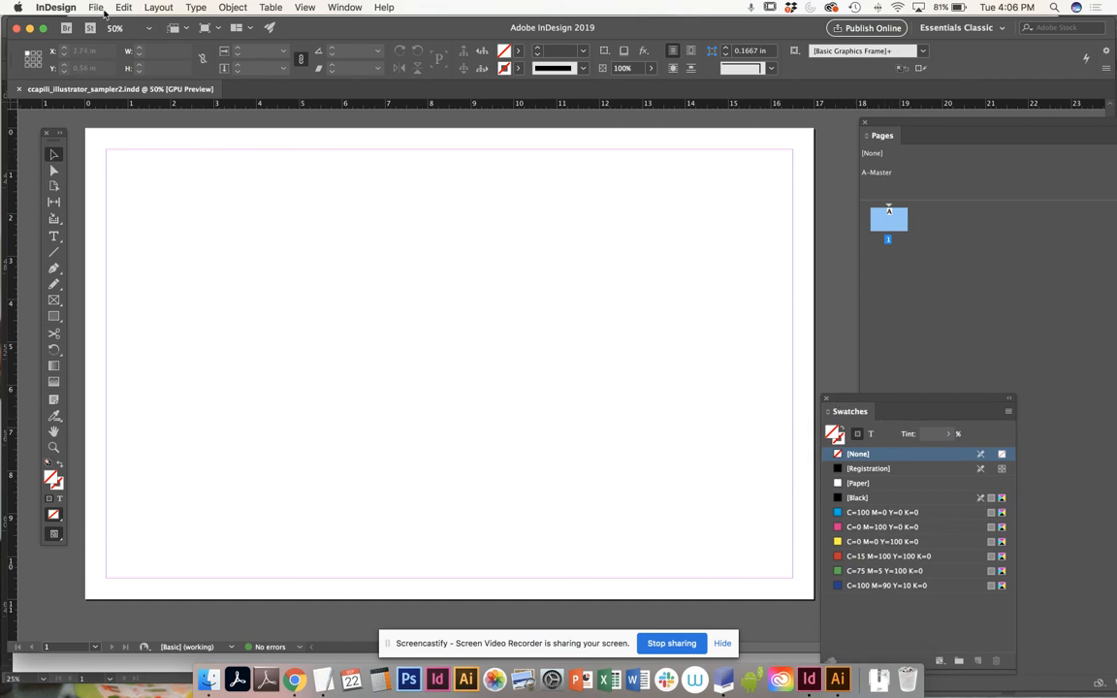
Place the author-prefixed sampleDEMO.eps artwork inside the page margins at about 14.4 by 9.2 in
click(95, 8)
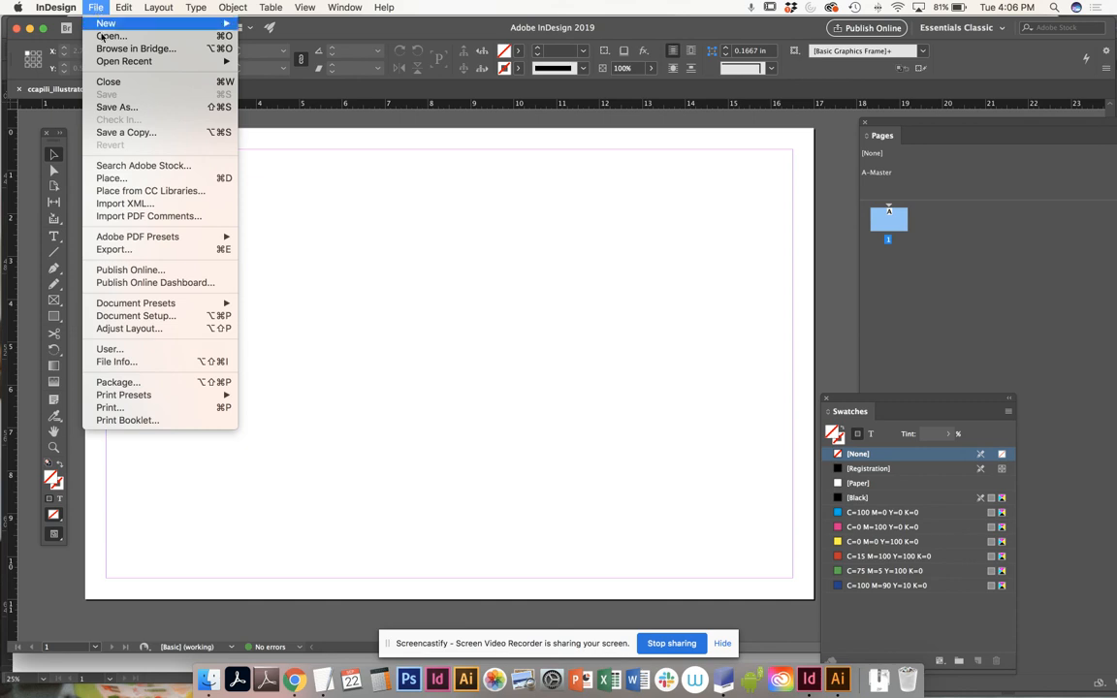
click(124, 178)
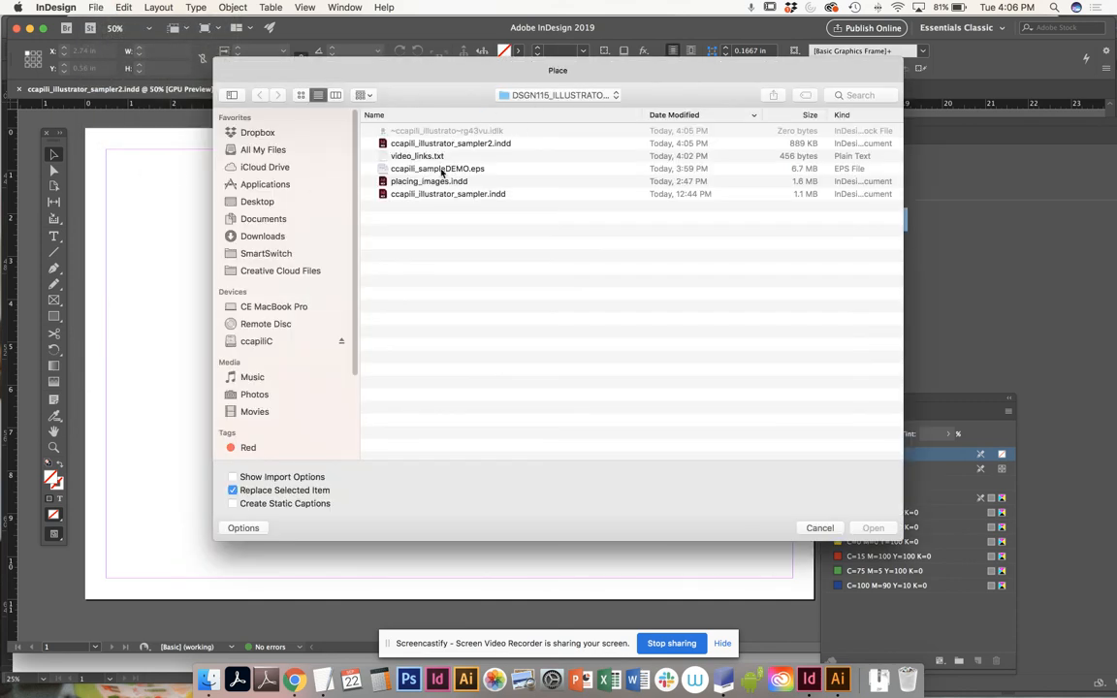
click(439, 169)
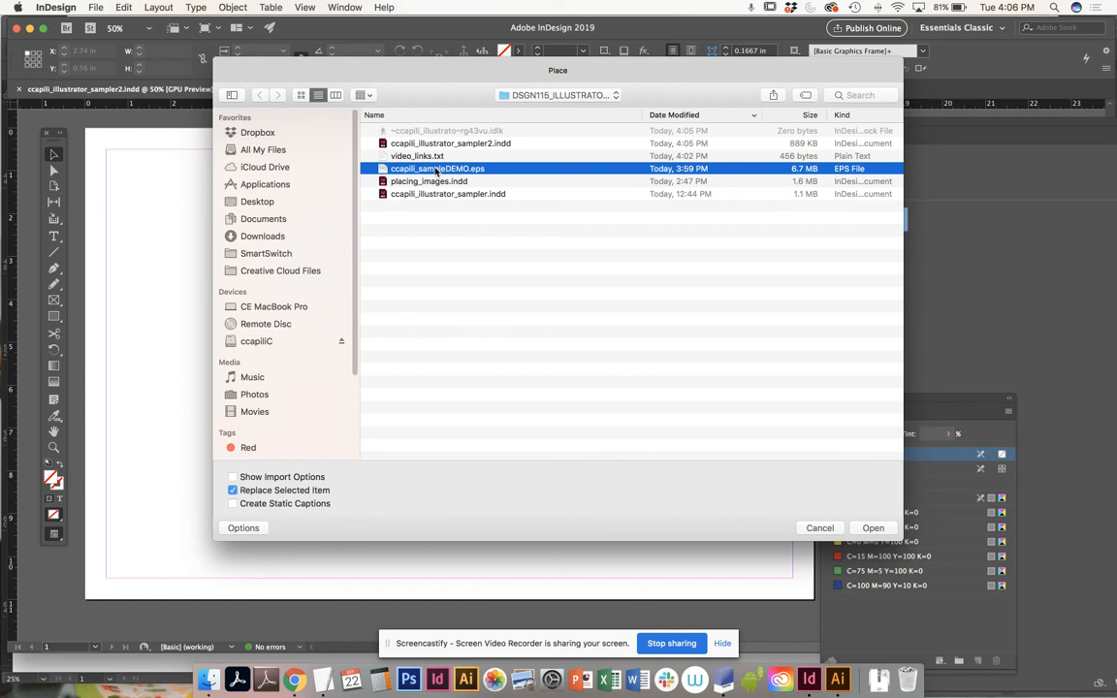
click(873, 528)
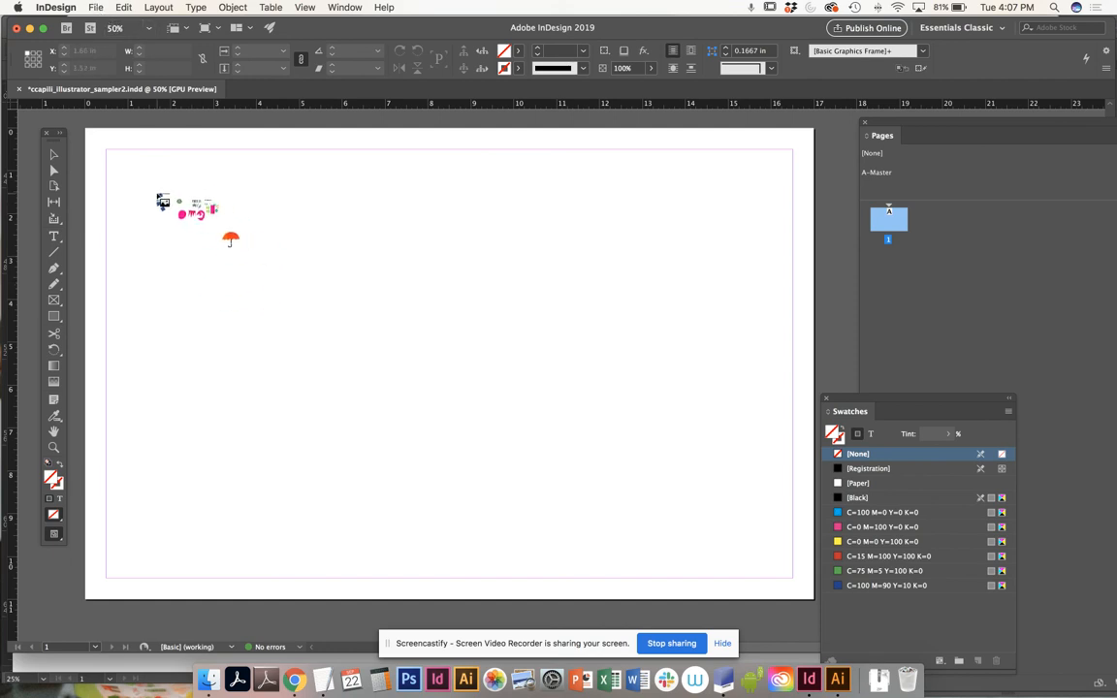
drag(155, 184, 752, 563)
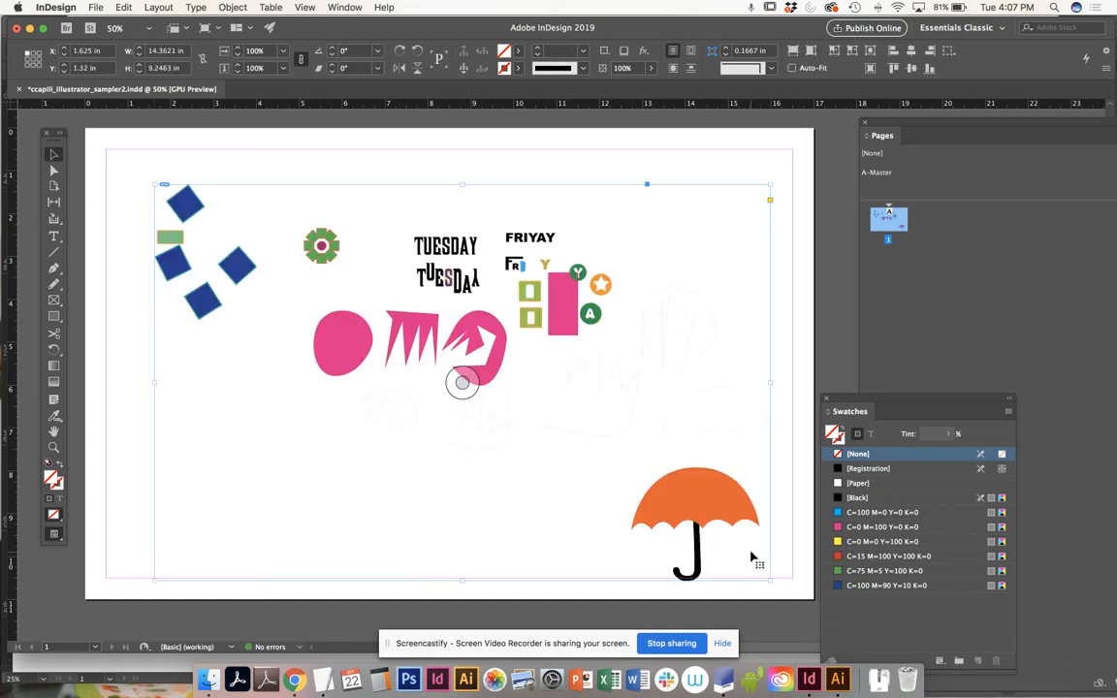
click(125, 169)
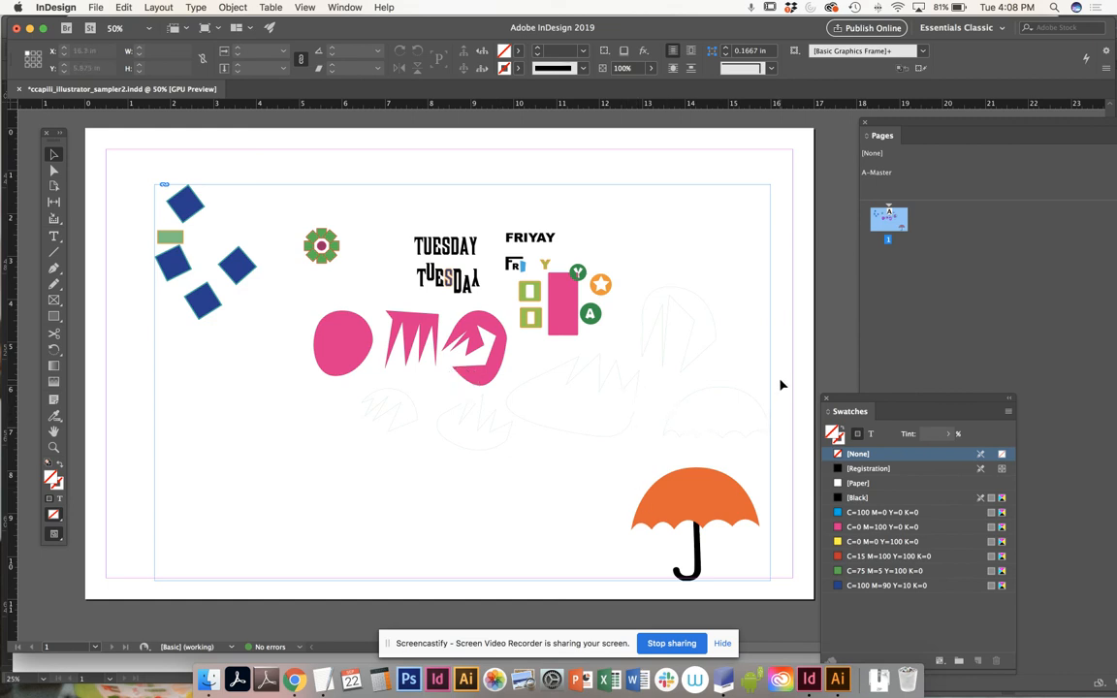
Crop the placed artwork's frame to the green flower, about 1.64 by 1.52 in, and move it toward the page's left side
click(630, 235)
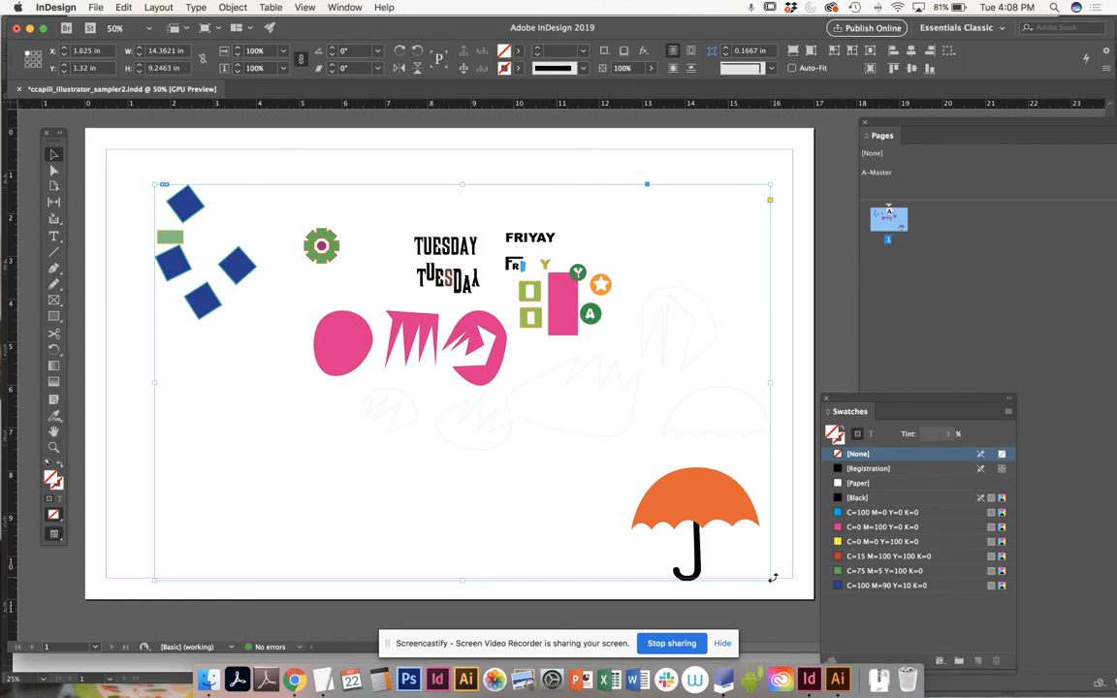
drag(773, 577, 274, 346)
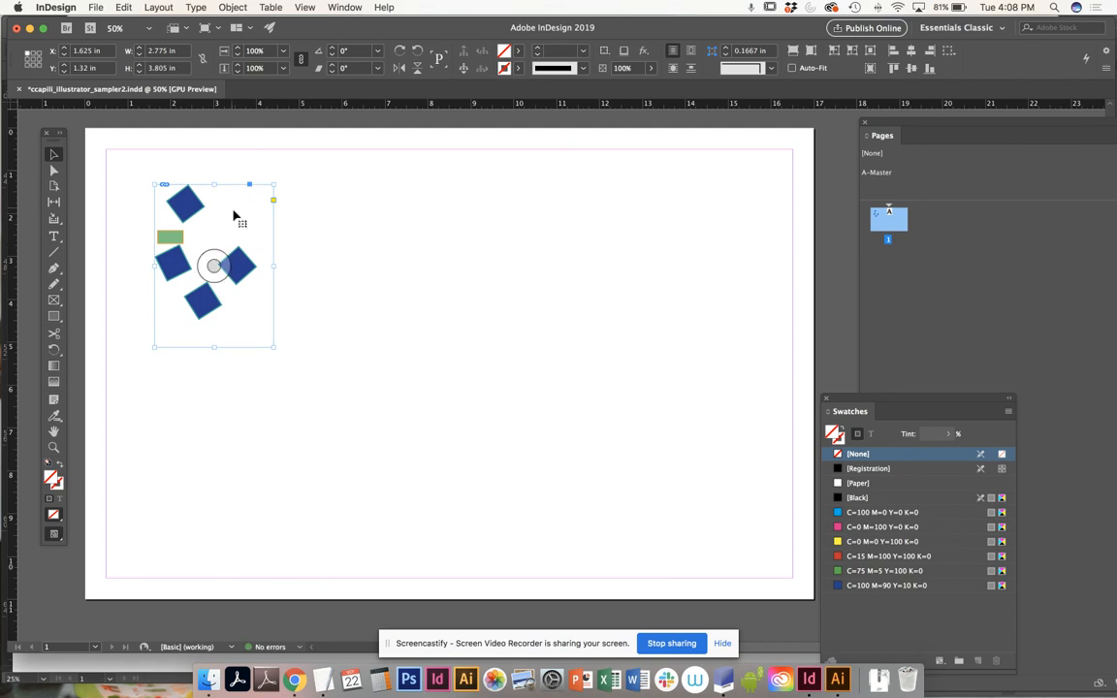
drag(274, 347, 356, 281)
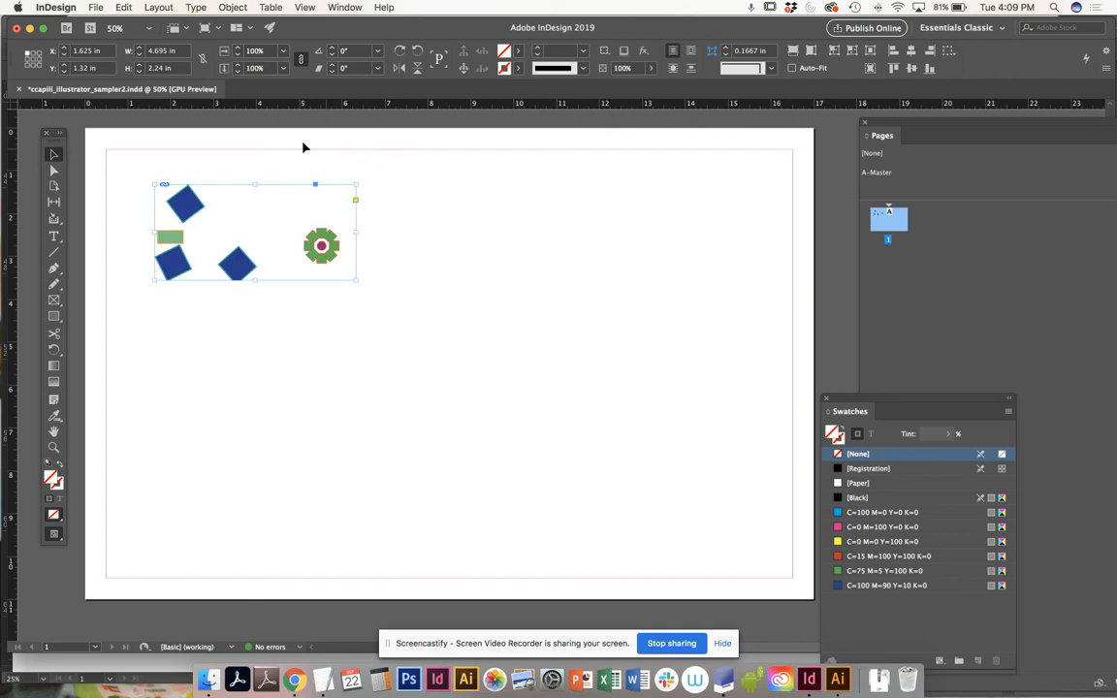
drag(155, 184, 285, 214)
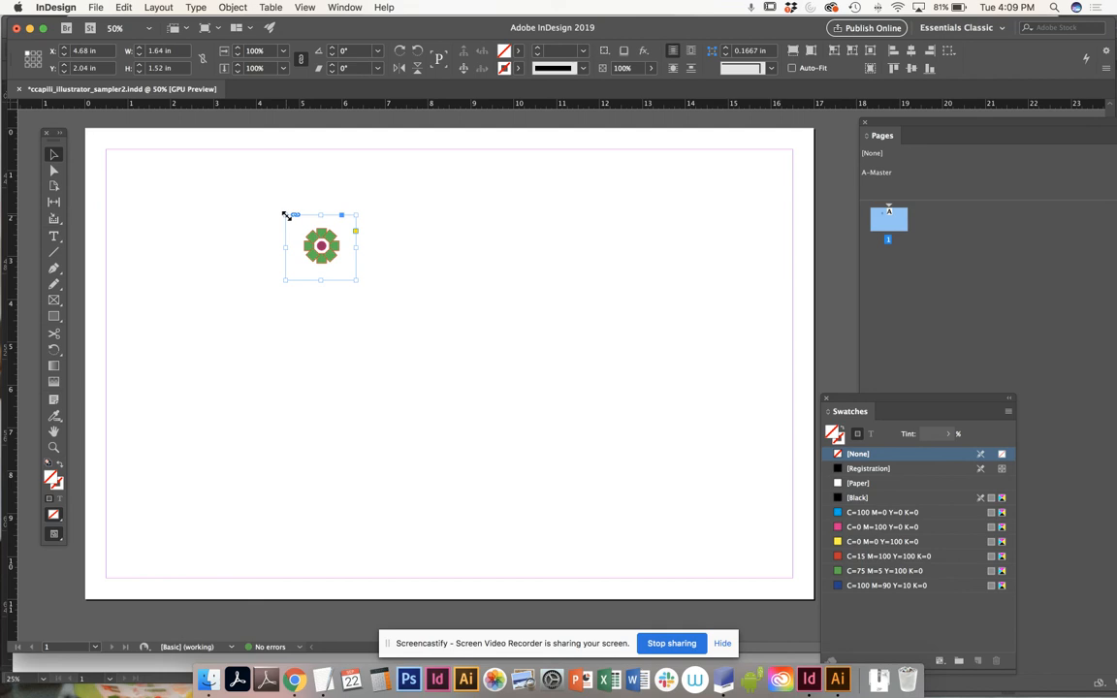
click(338, 187)
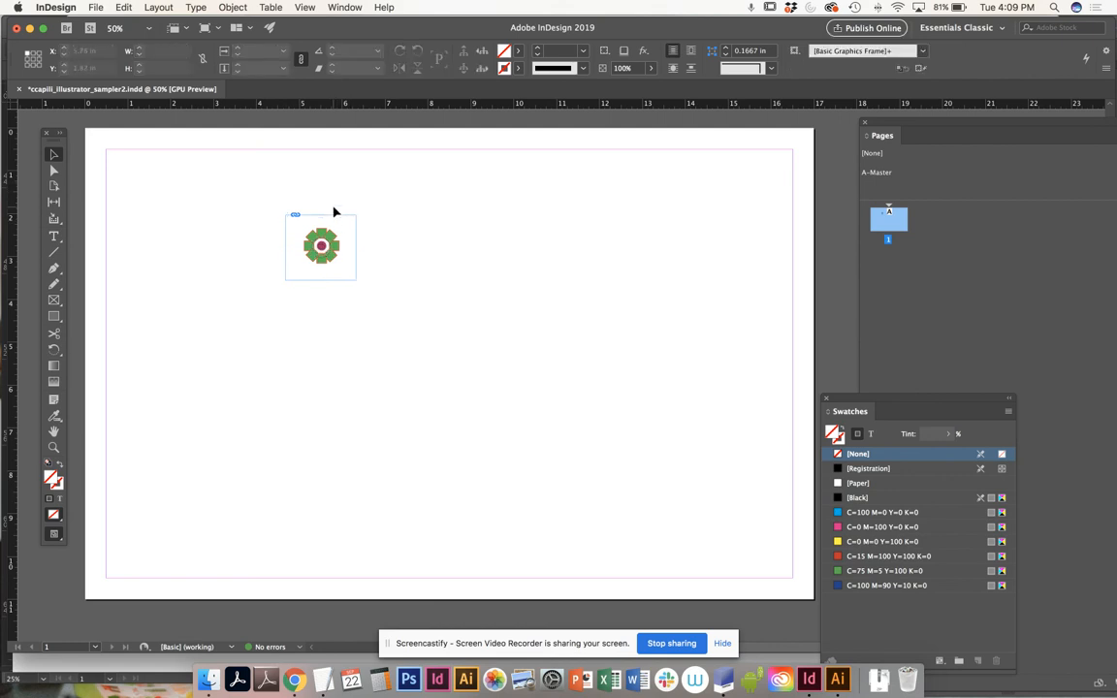
drag(337, 228, 213, 268)
click(213, 214)
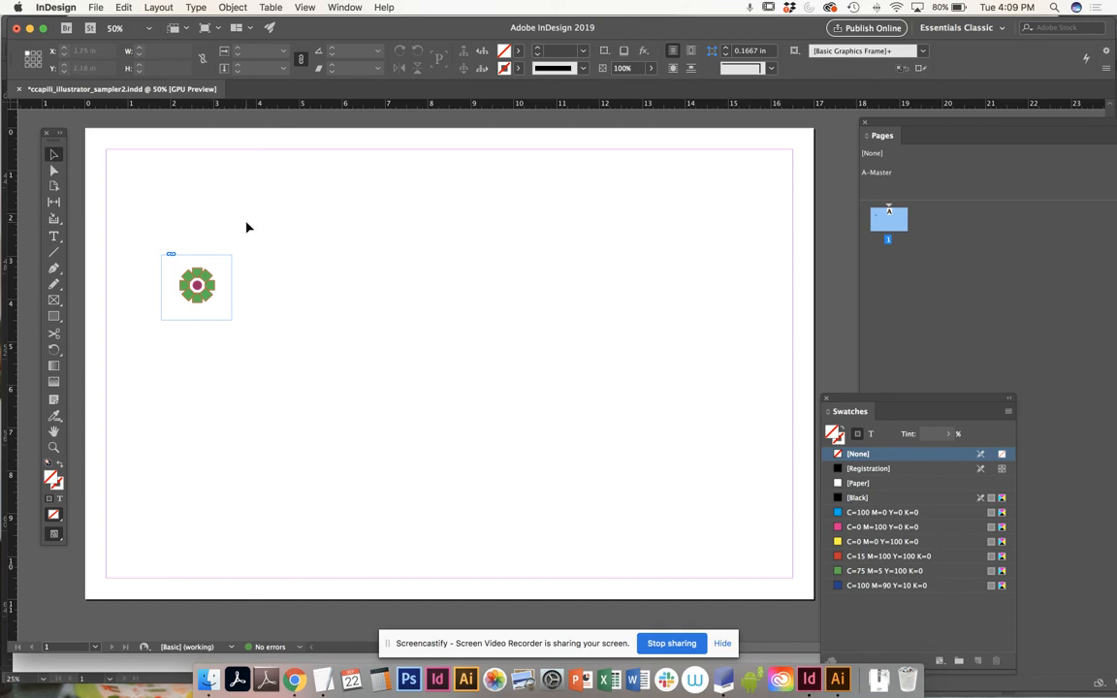
Draw a 10 in vertical line from the top margin to the bottom margin at X 6.38 in with the Line tool
click(55, 239)
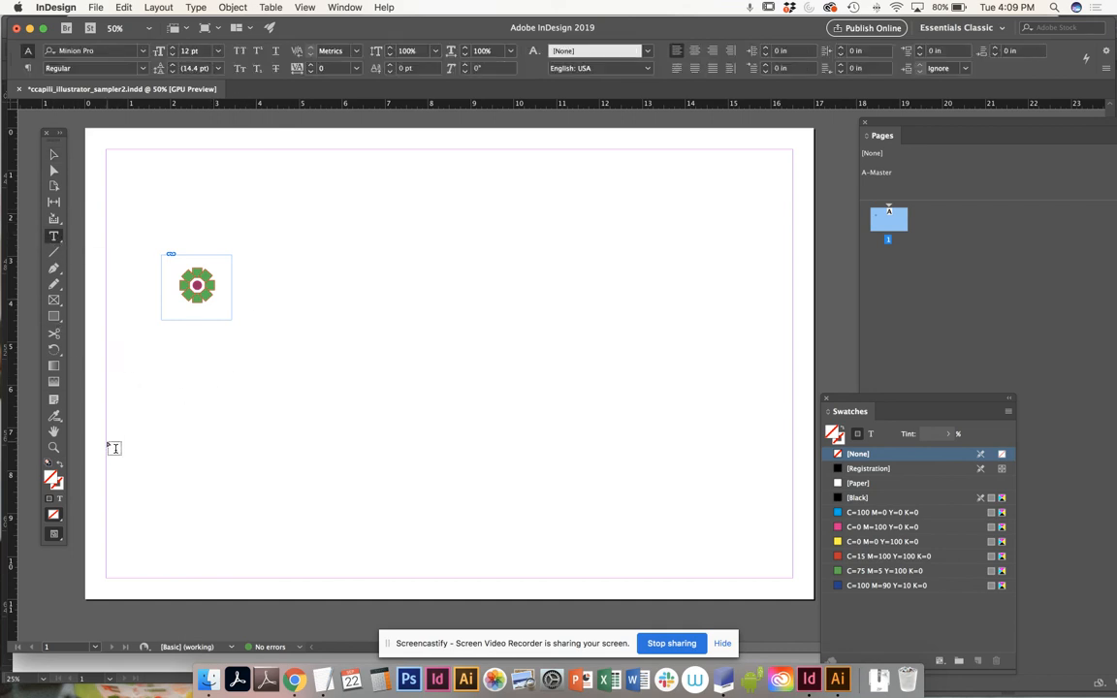
click(54, 254)
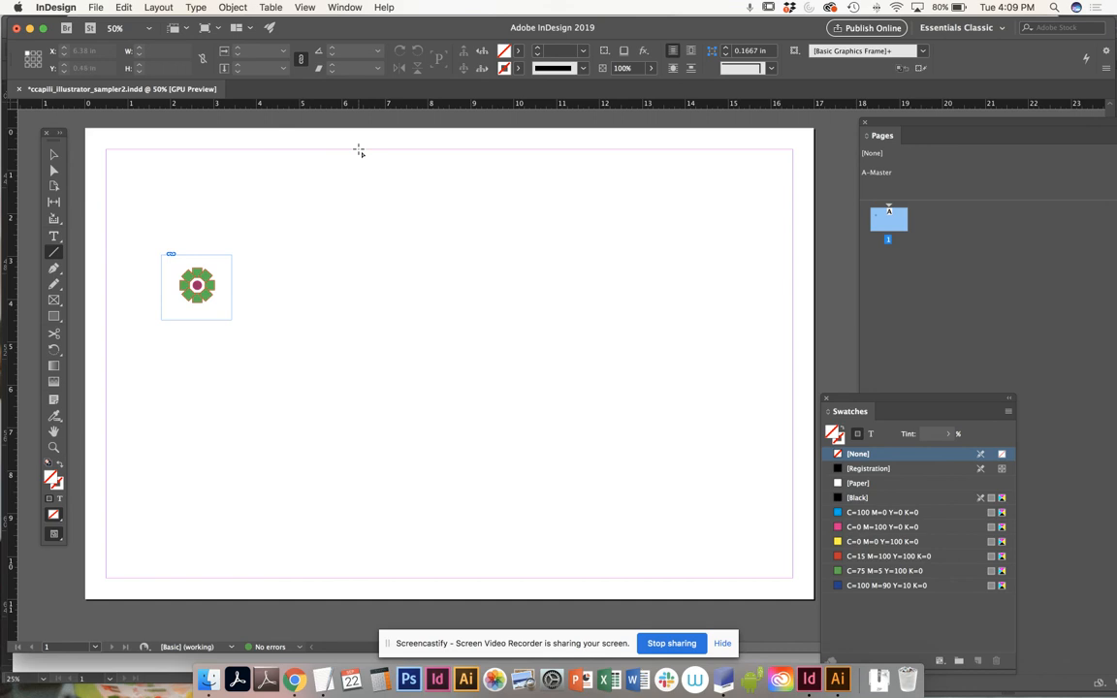
mouse_move(359, 150)
mouse_down()
mouse_move(366, 351)
mouse_move(339, 530)
mouse_move(361, 580)
mouse_up()
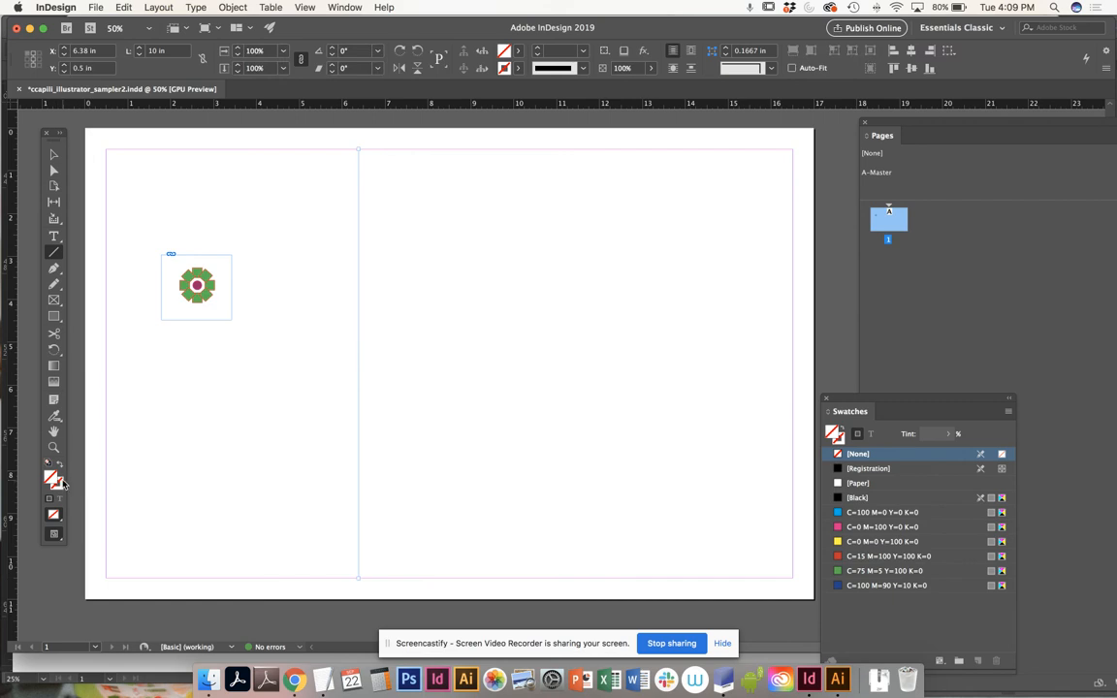
Set the vertical line's stroke weight to 3 pt
click(583, 52)
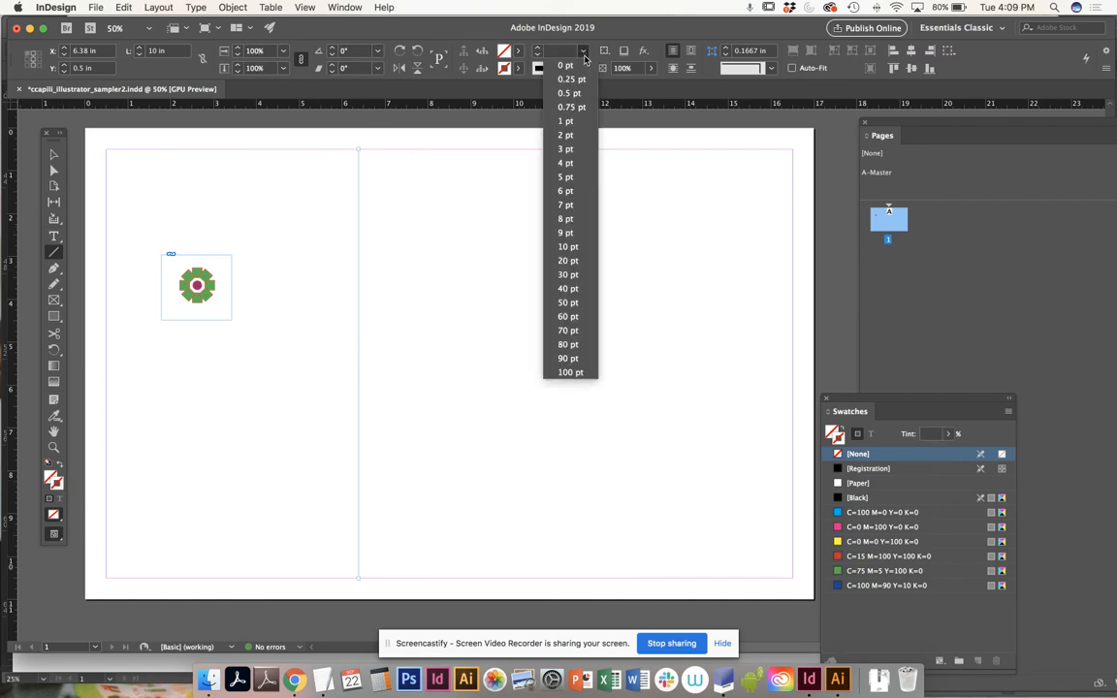
click(566, 162)
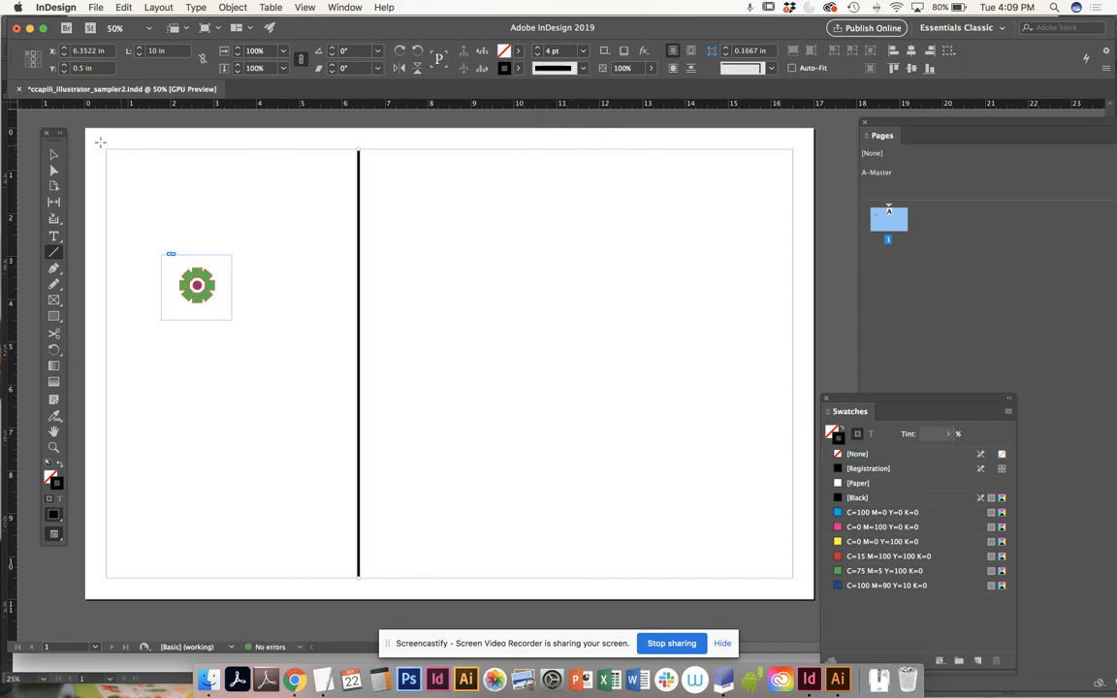
click(583, 52)
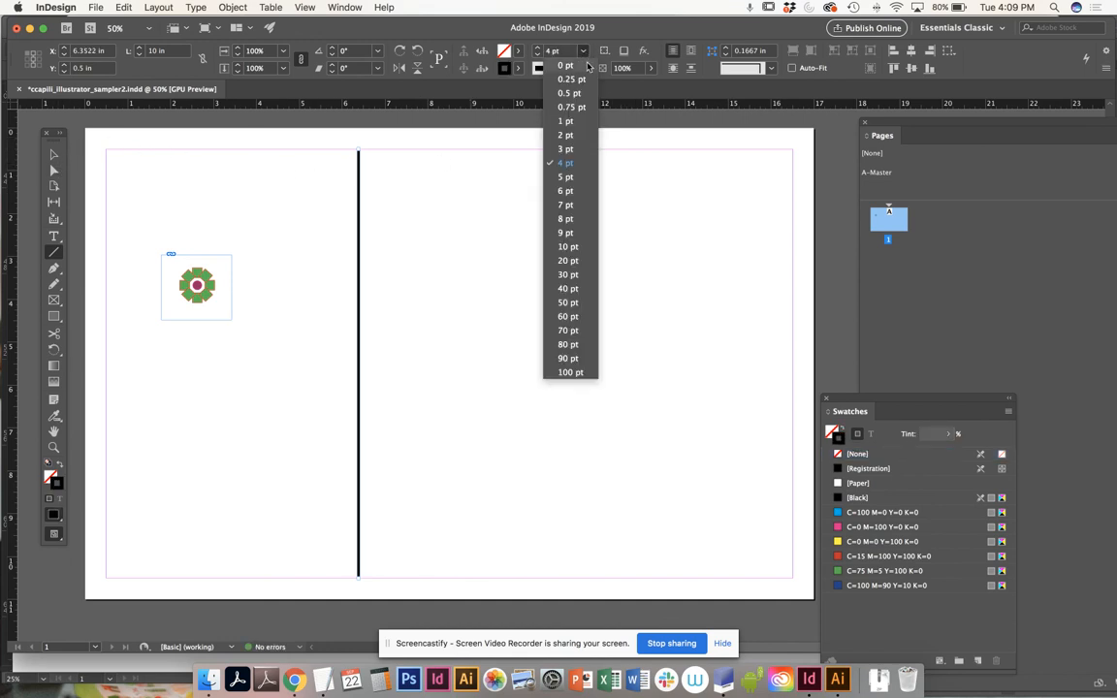
click(571, 149)
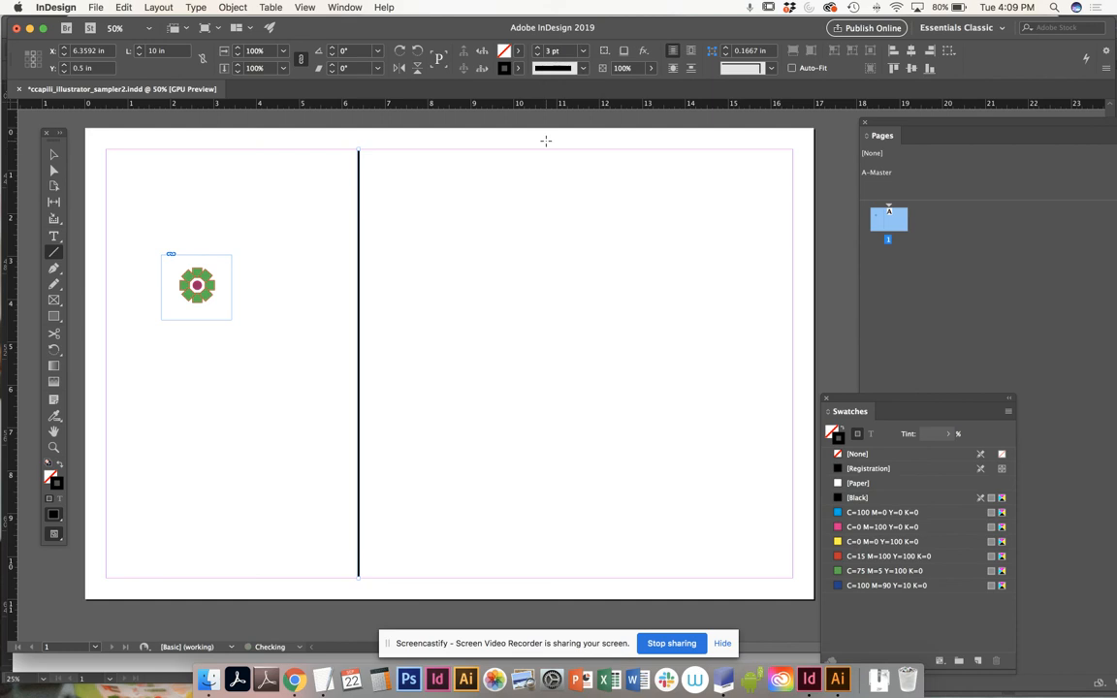
click(53, 154)
click(227, 172)
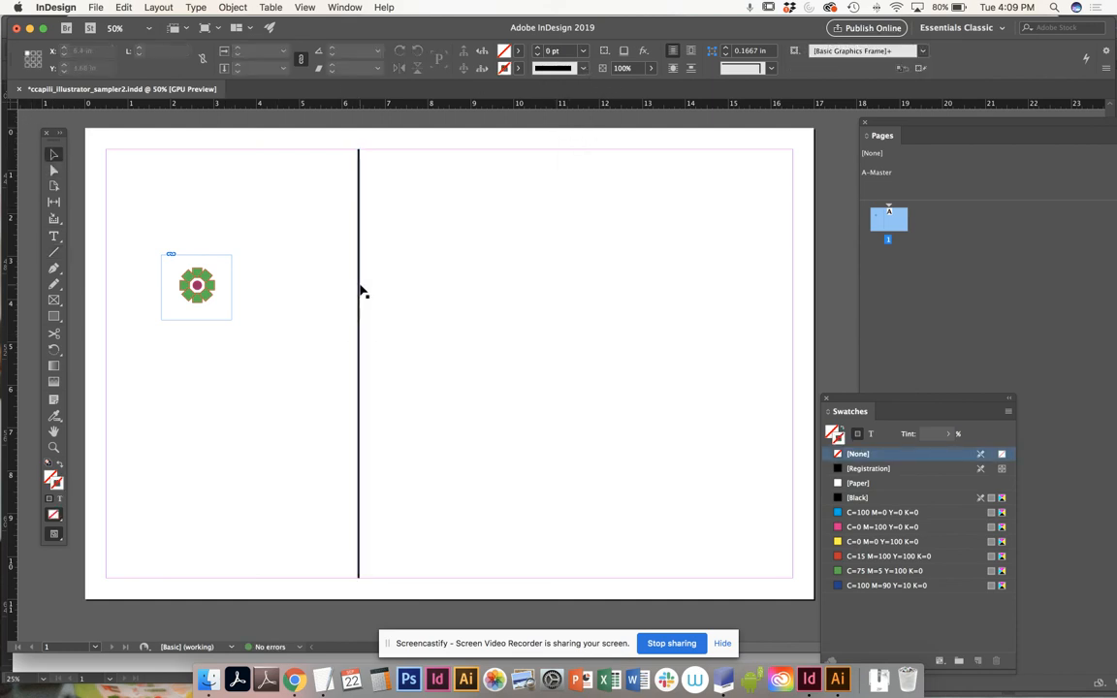
Duplicate the vertical line to about X 11.4 in within the margins and move the original to about X 6 in
click(359, 291)
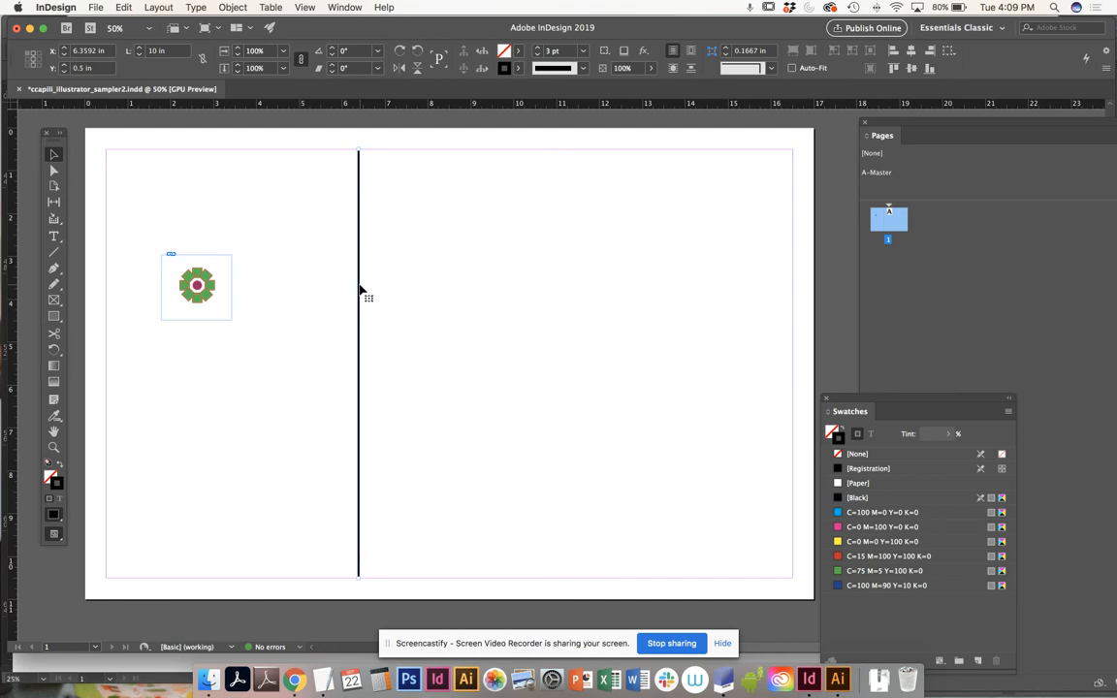
drag(358, 290, 561, 301)
click(695, 232)
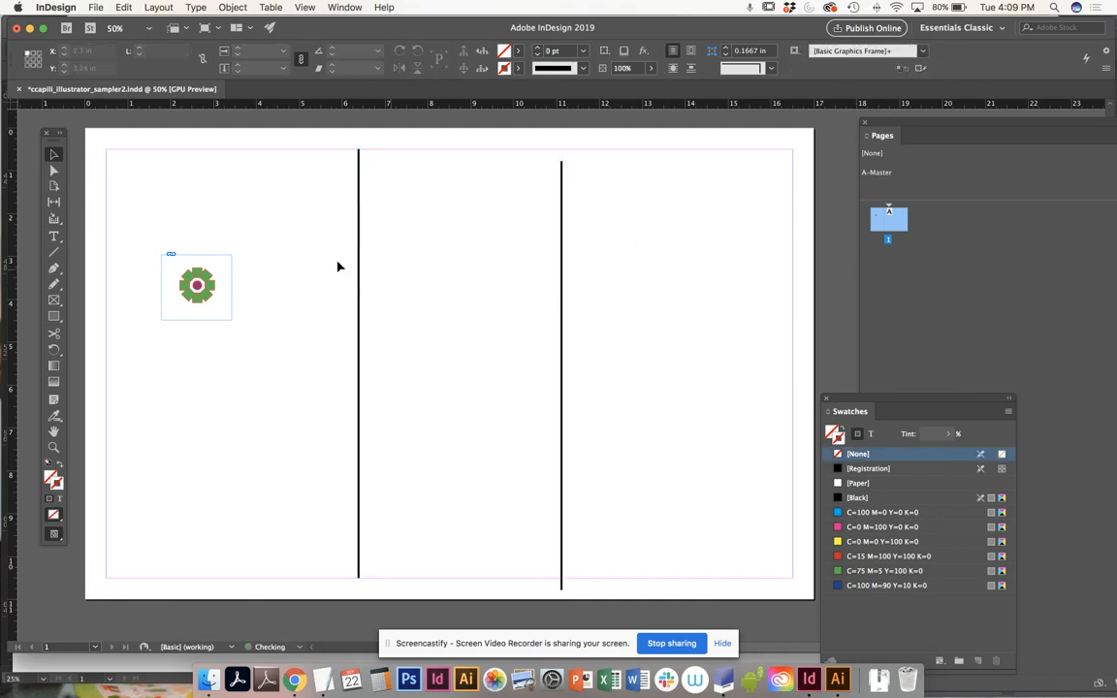
mouse_move(923, 124)
mouse_down()
mouse_move(878, 117)
mouse_move(914, 134)
mouse_up()
mouse_move(563, 272)
mouse_down()
mouse_move(571, 249)
mouse_move(573, 259)
mouse_up()
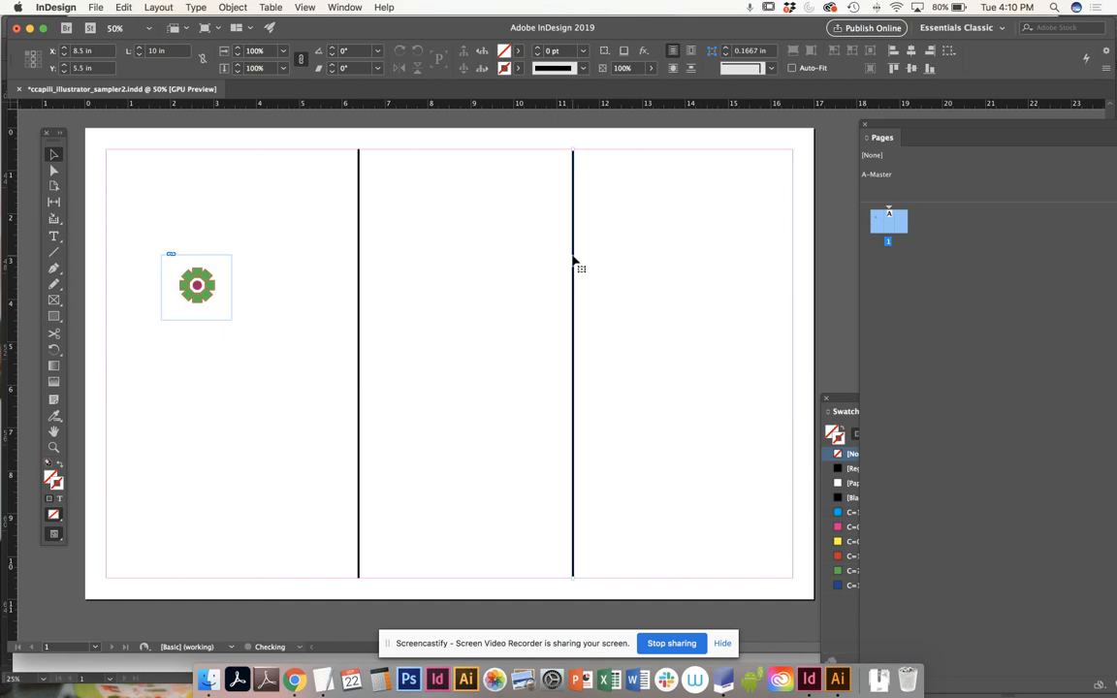
drag(360, 255, 345, 252)
click(446, 219)
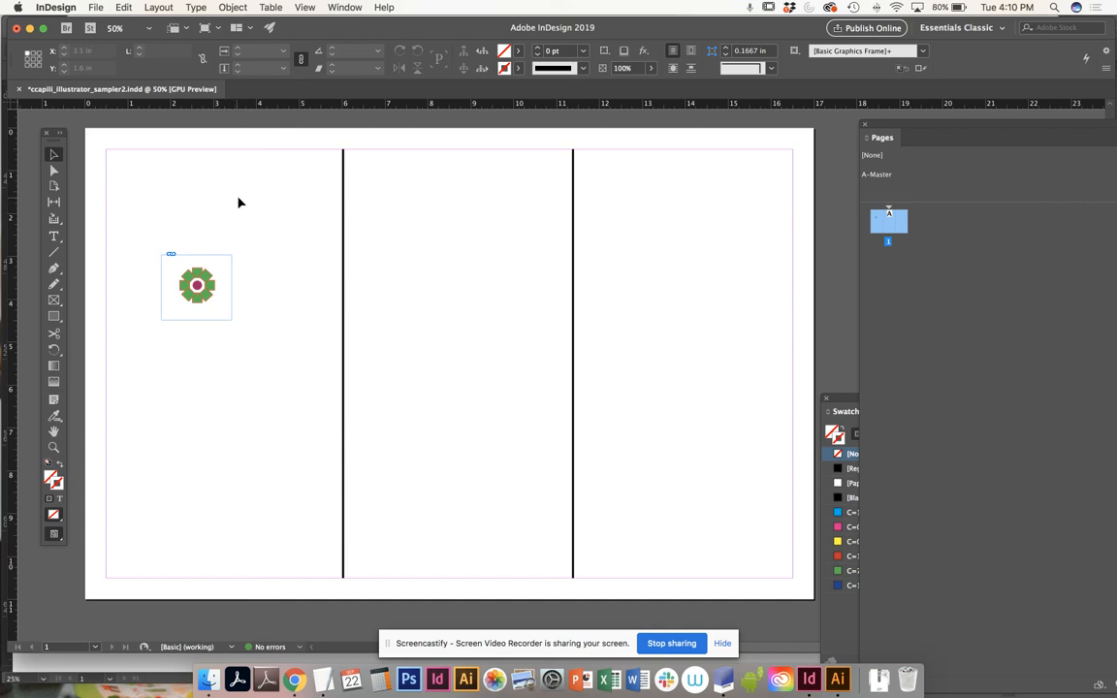
Draw a 4.8 in square from the page's left edge over the flower and fill it with C=0 M=100 Y=0 K=0
click(56, 317)
drag(88, 178, 291, 391)
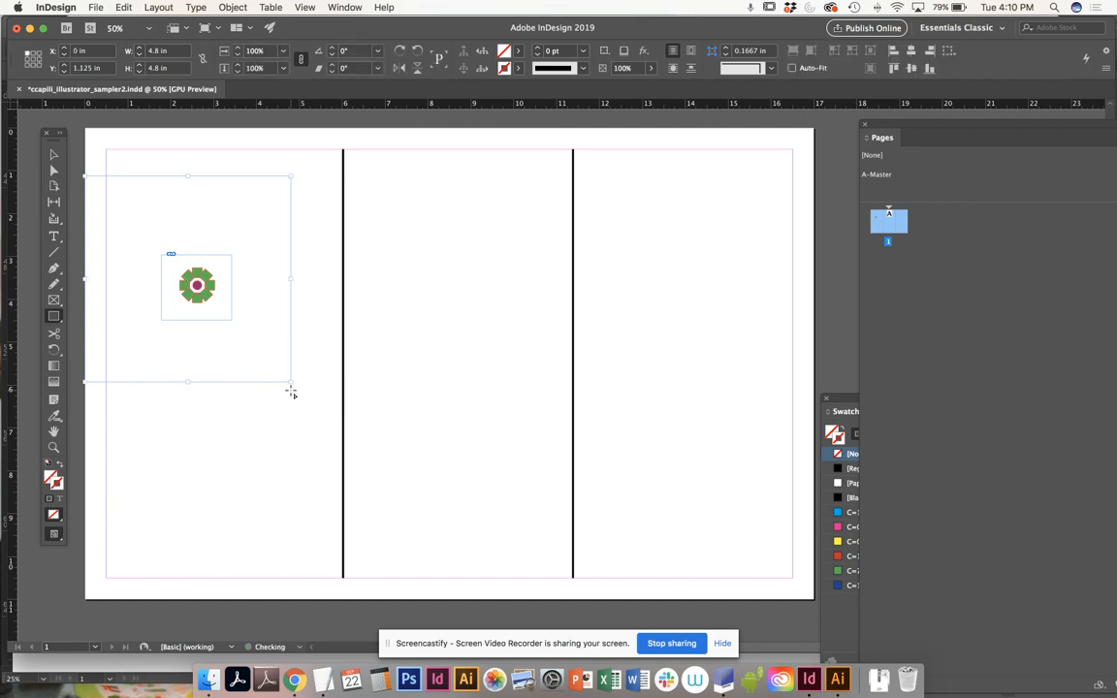
click(850, 404)
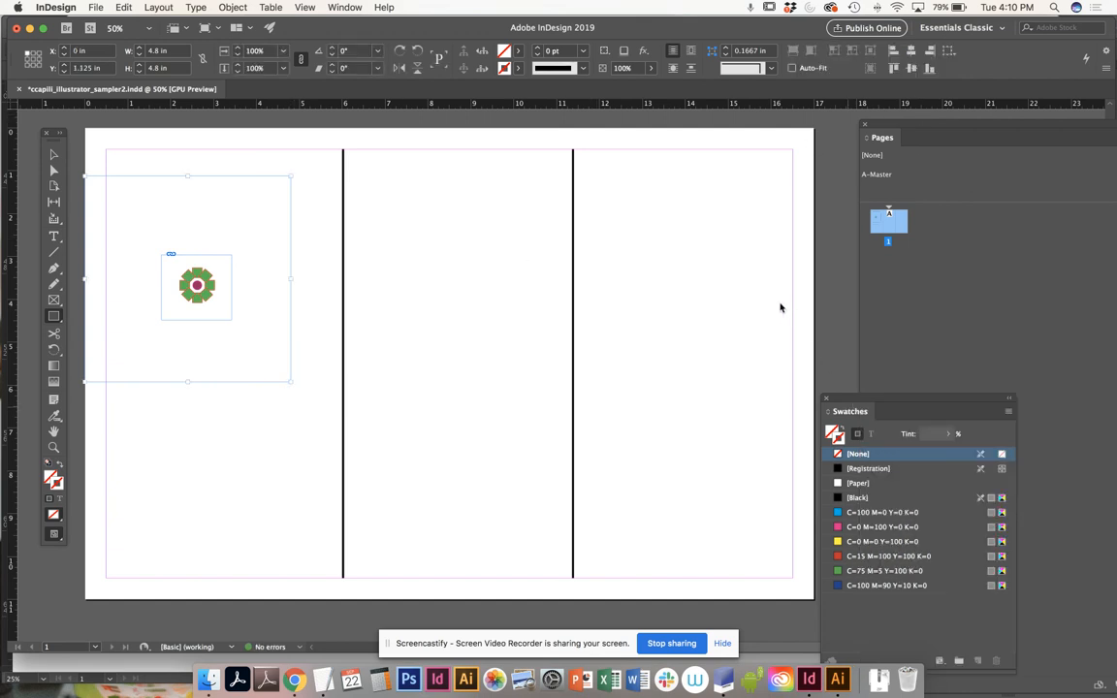
drag(845, 399, 703, 278)
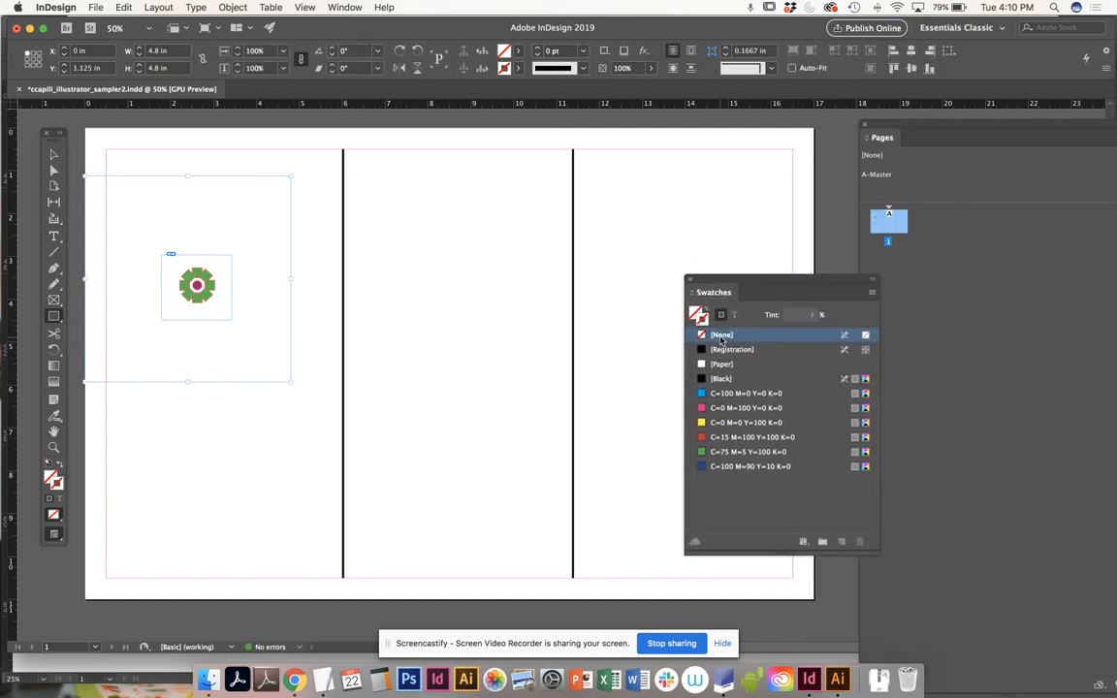
click(734, 409)
key(v)
click(259, 156)
click(149, 204)
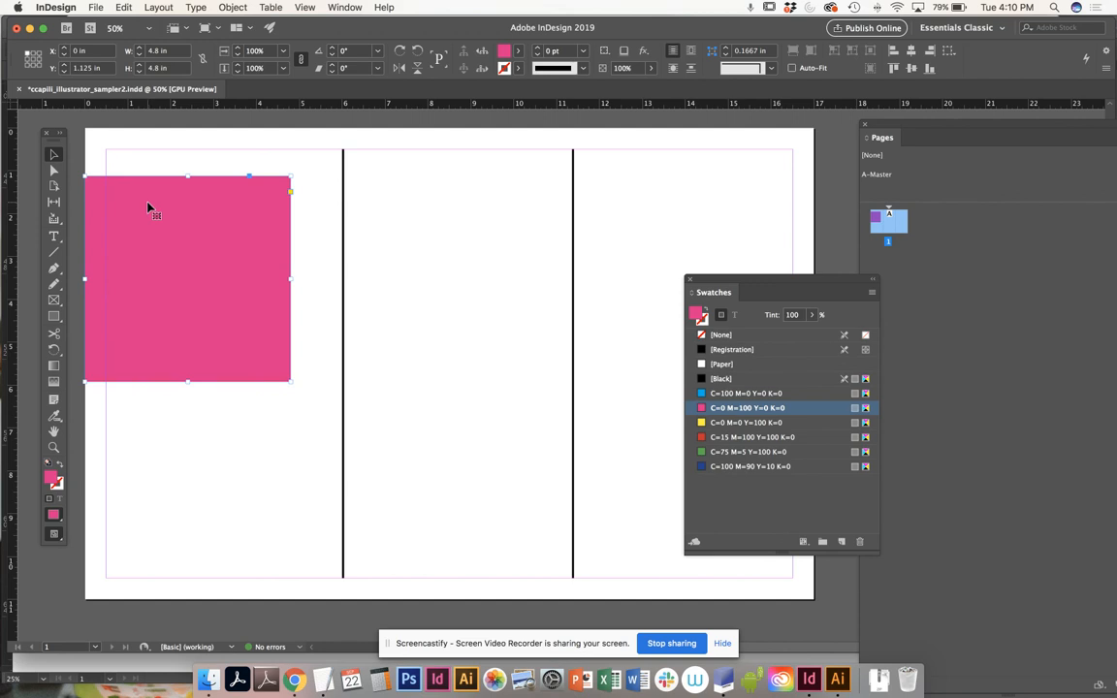
Add a copy of the square against the first one's right edge at X 4.8 in and fill it with C=15 M=100 Y=100 K=0
drag(140, 206, 370, 212)
key(super+z)
key(super+v)
drag(533, 341, 367, 345)
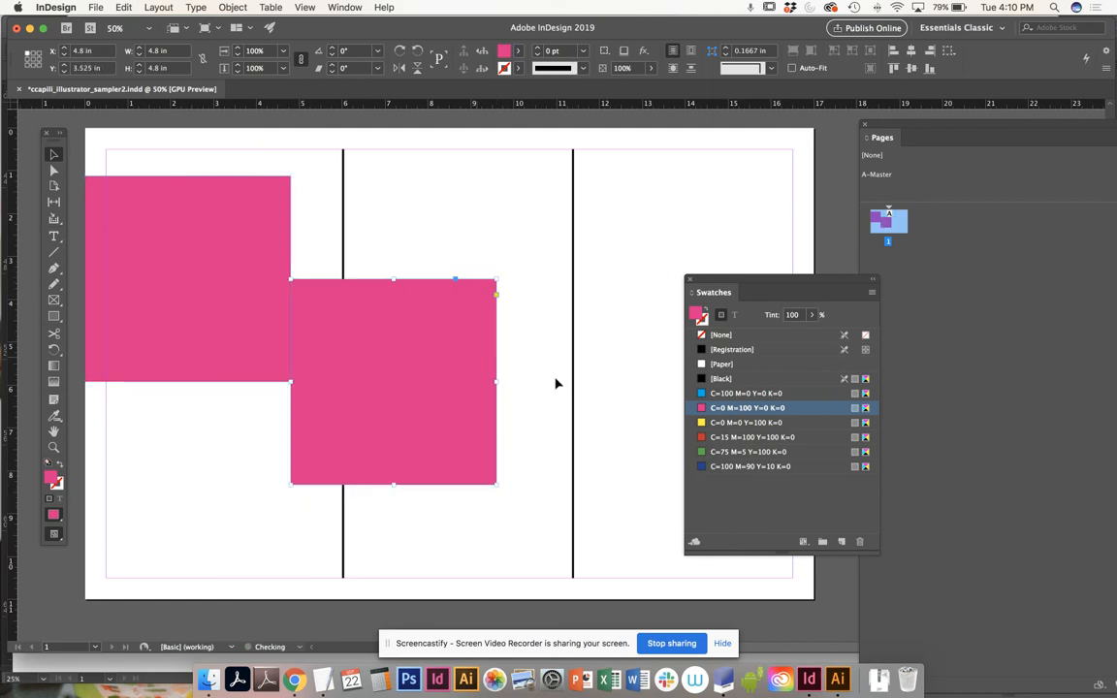
click(751, 436)
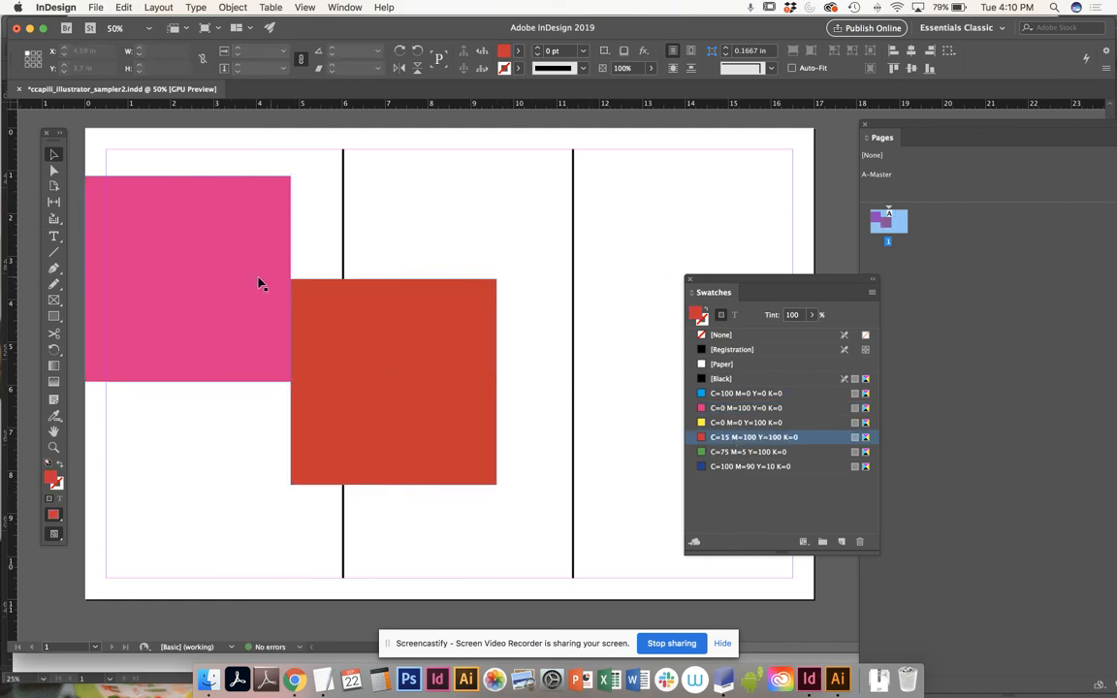
Add another copy of the magenta square against the red square's right edge at X 9.6 in, and clear the Swatches panel off the page
click(230, 284)
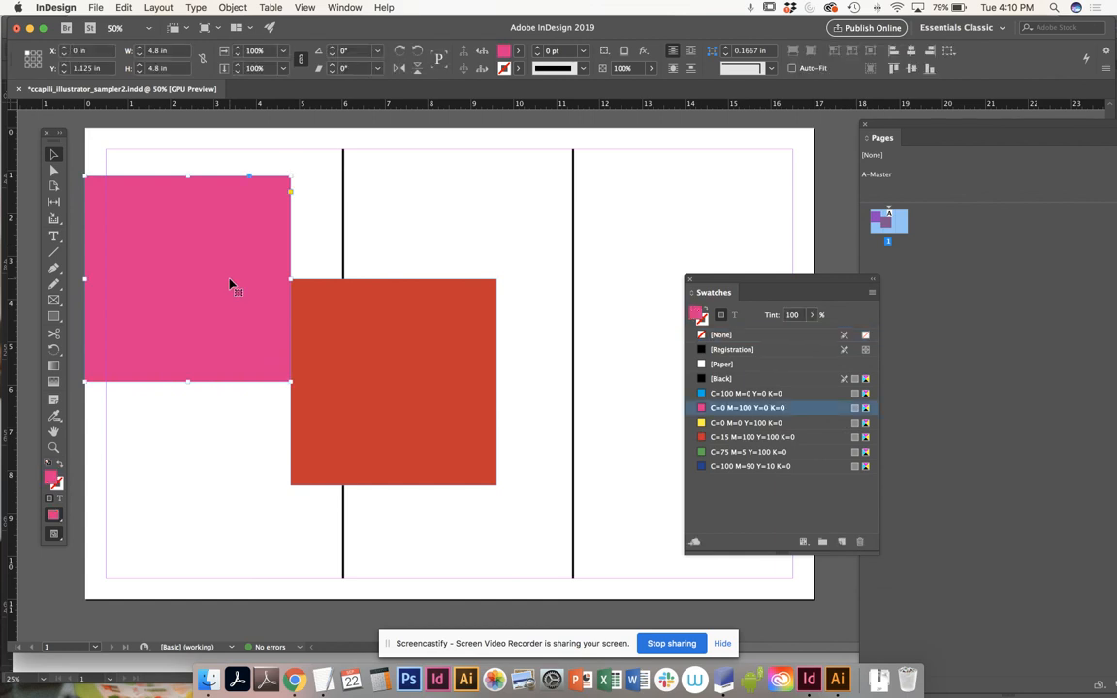
key(super+v)
drag(540, 389, 552, 273)
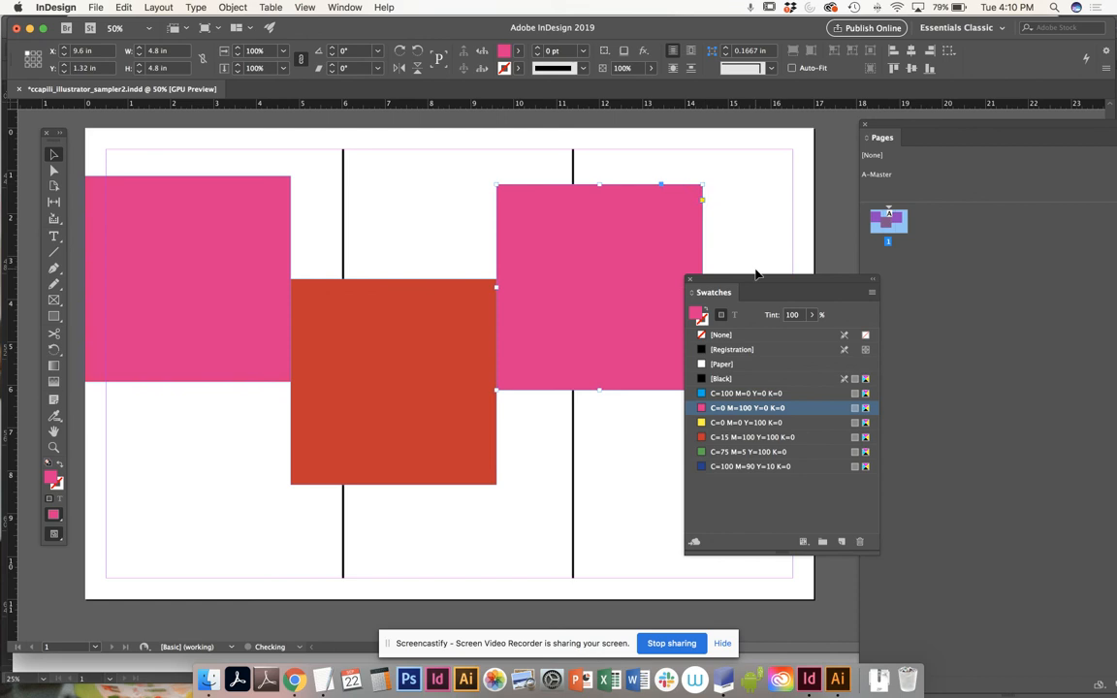
drag(744, 284, 891, 327)
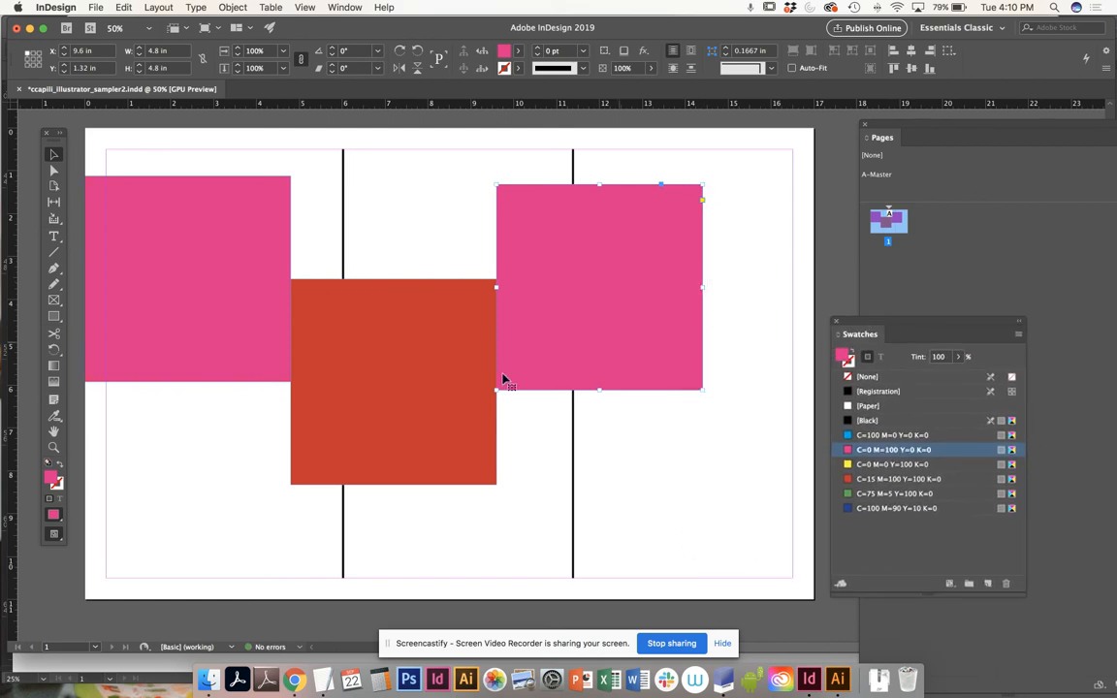
shift+click(456, 367)
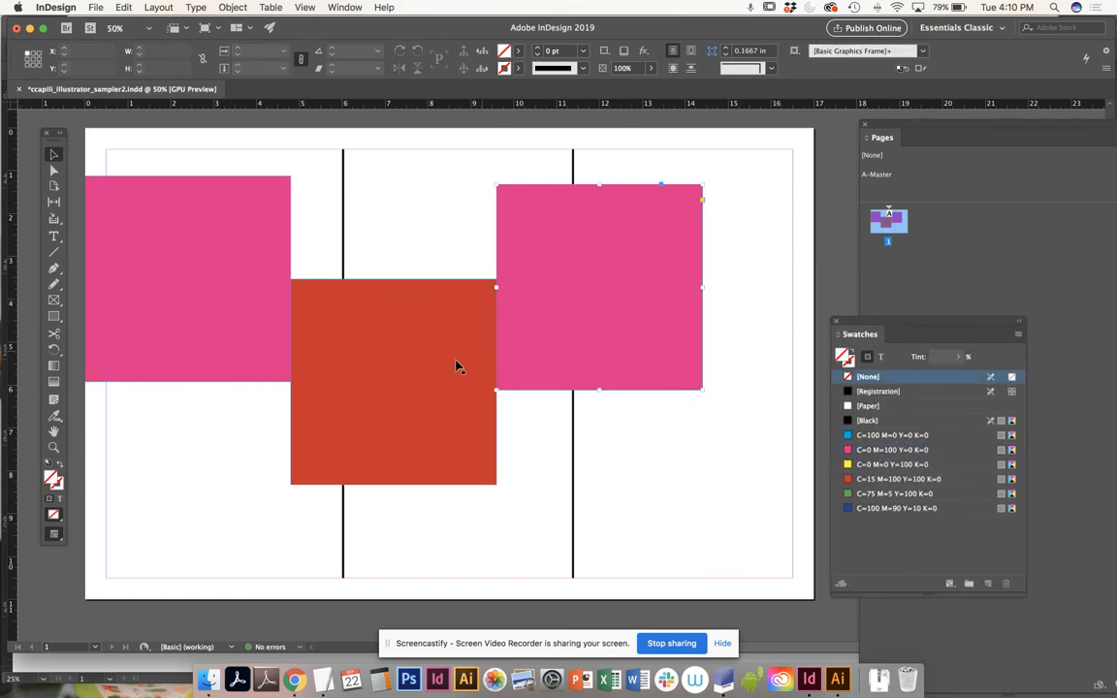
shift+click(228, 308)
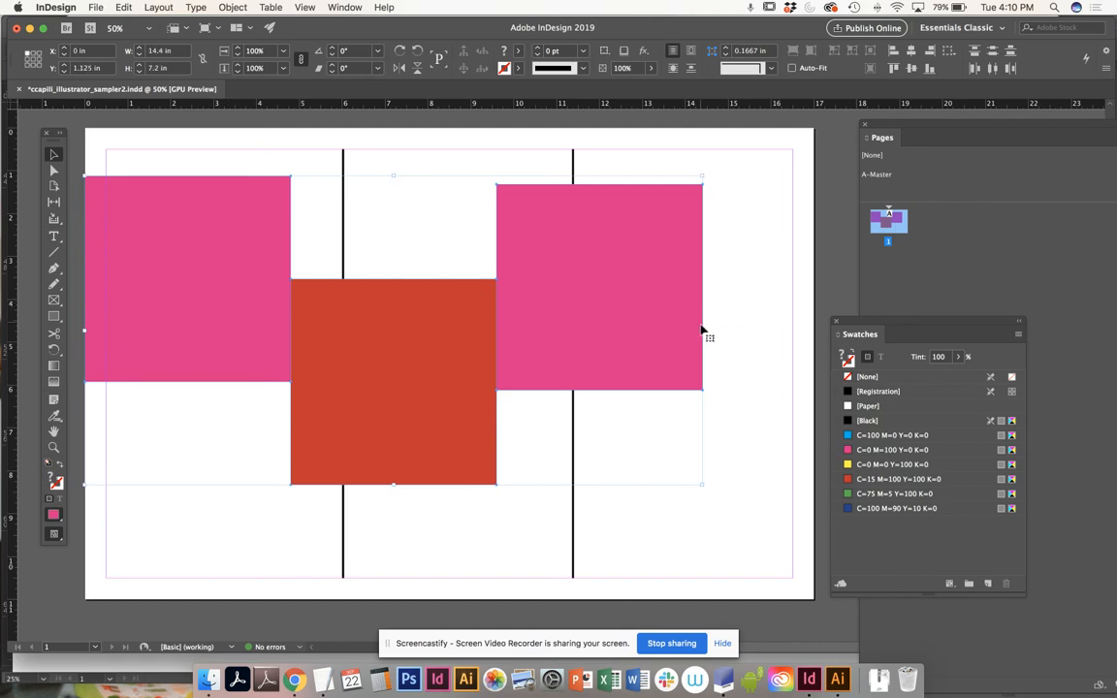
drag(704, 331, 743, 330)
key(super+z)
Stretch the three squares together horizontally to span the full 17 in page width
click(592, 318)
shift+click(308, 297)
shift+click(268, 284)
drag(704, 333, 814, 323)
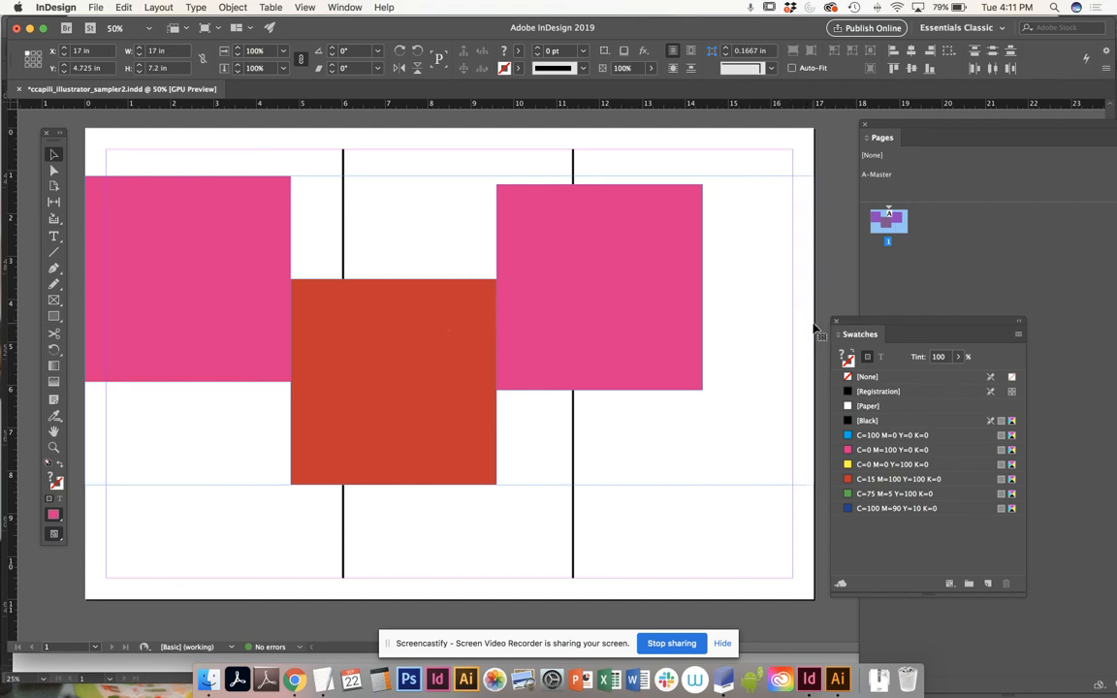
click(596, 157)
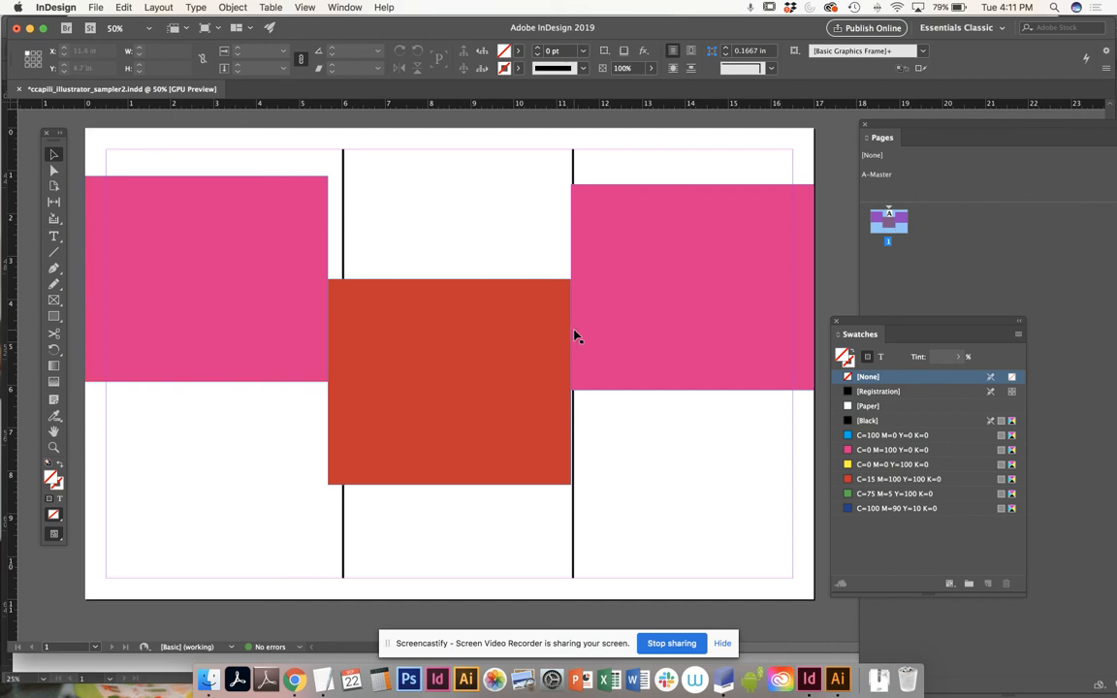
Align the two vertical lines with the seams between the colored rectangles, at about X 5.65 in and X 11.32 in
click(598, 197)
click(573, 175)
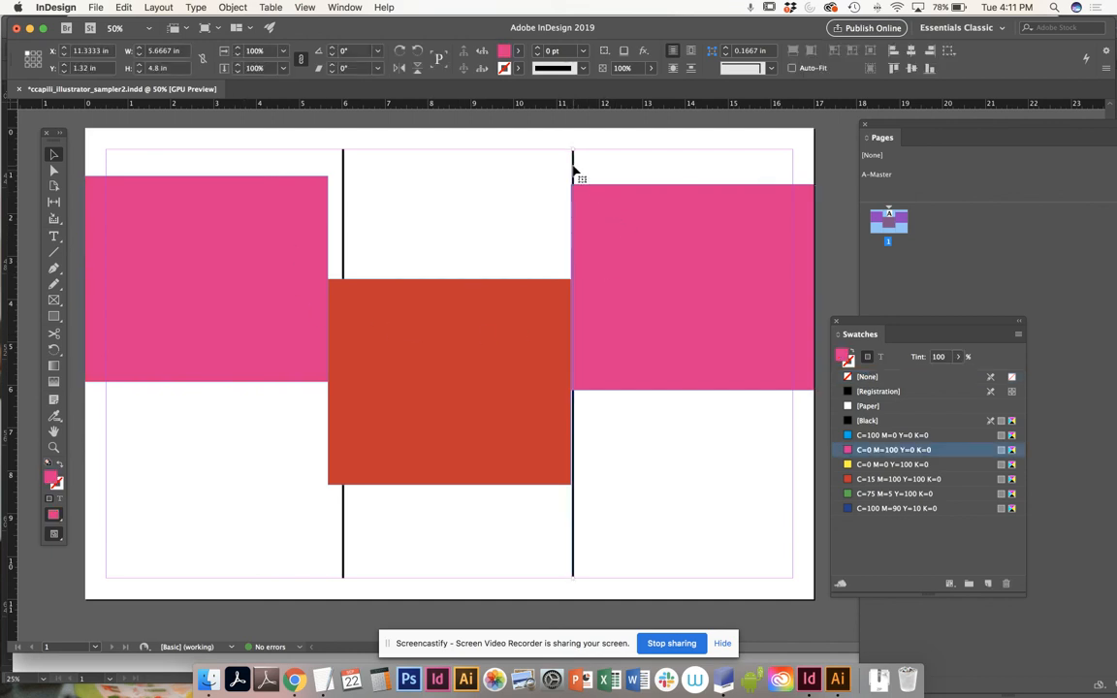
key(Left)
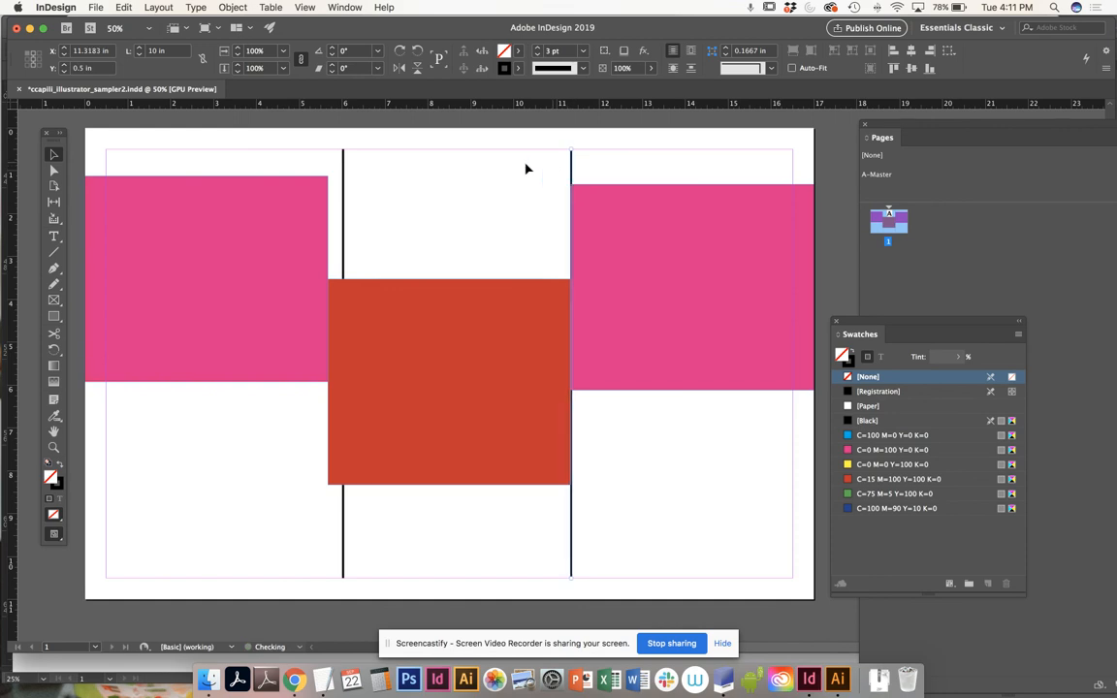
drag(345, 157, 329, 153)
key(Left)
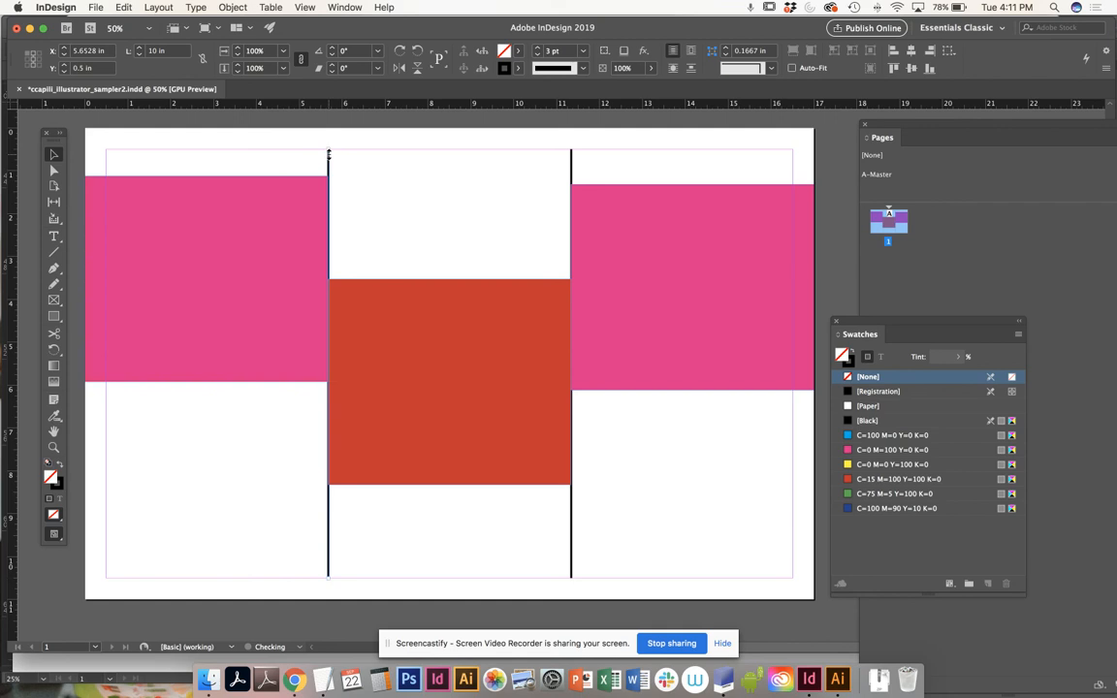
Delete the three colored rectangles, keeping the two vertical lines and the flower
click(611, 189)
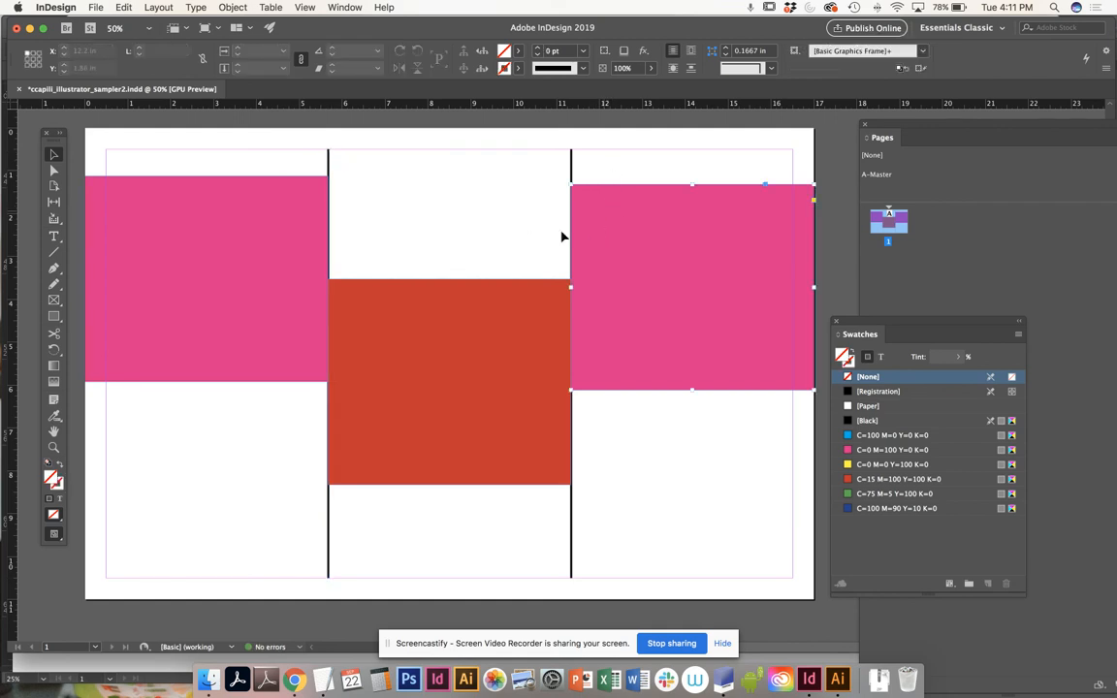
key(super+a)
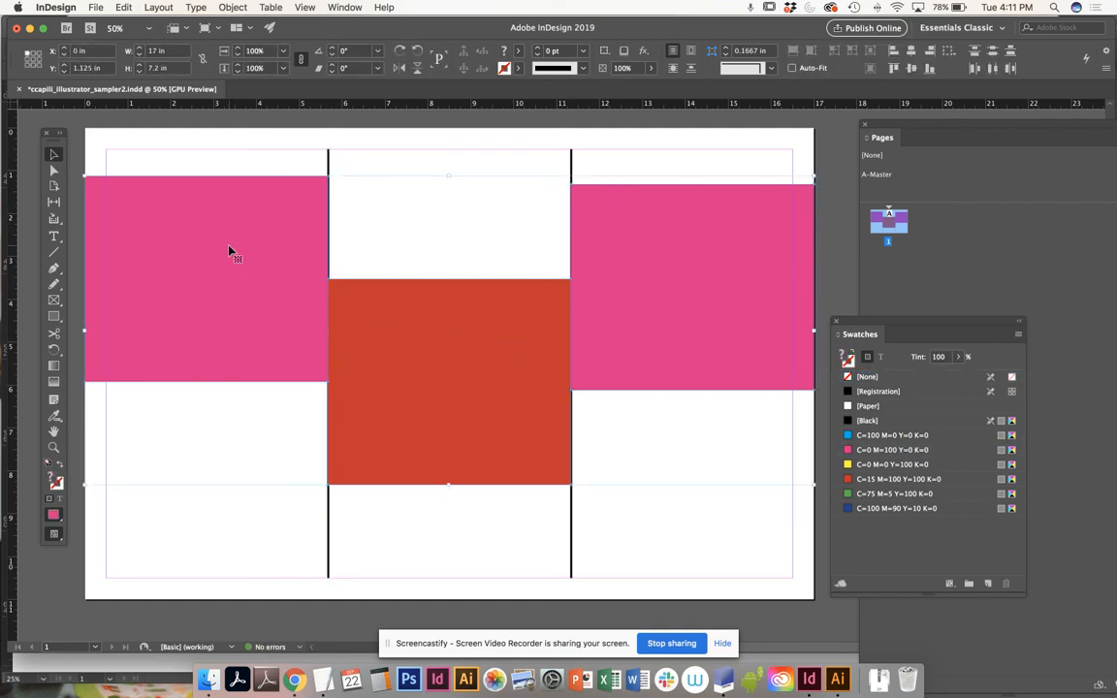
key(Delete)
click(230, 251)
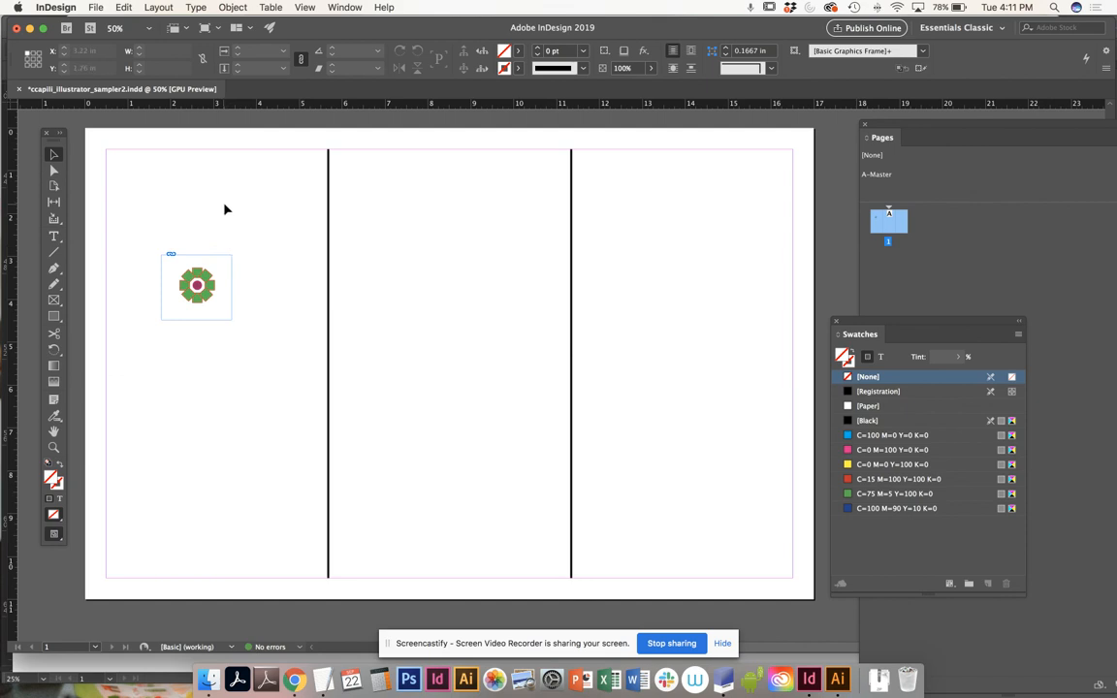
Move the flower artwork higher within the first column and check the layout with the guides hidden and shown again
drag(227, 250, 240, 204)
click(416, 242)
key(super+semicolon)
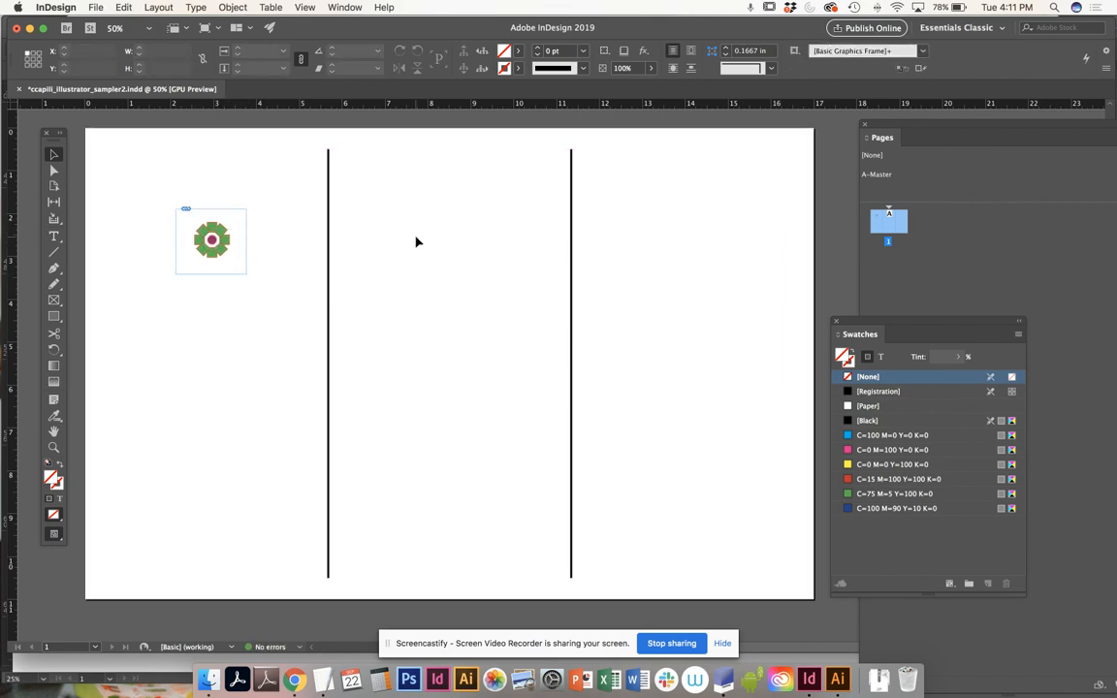
key(super+semicolon)
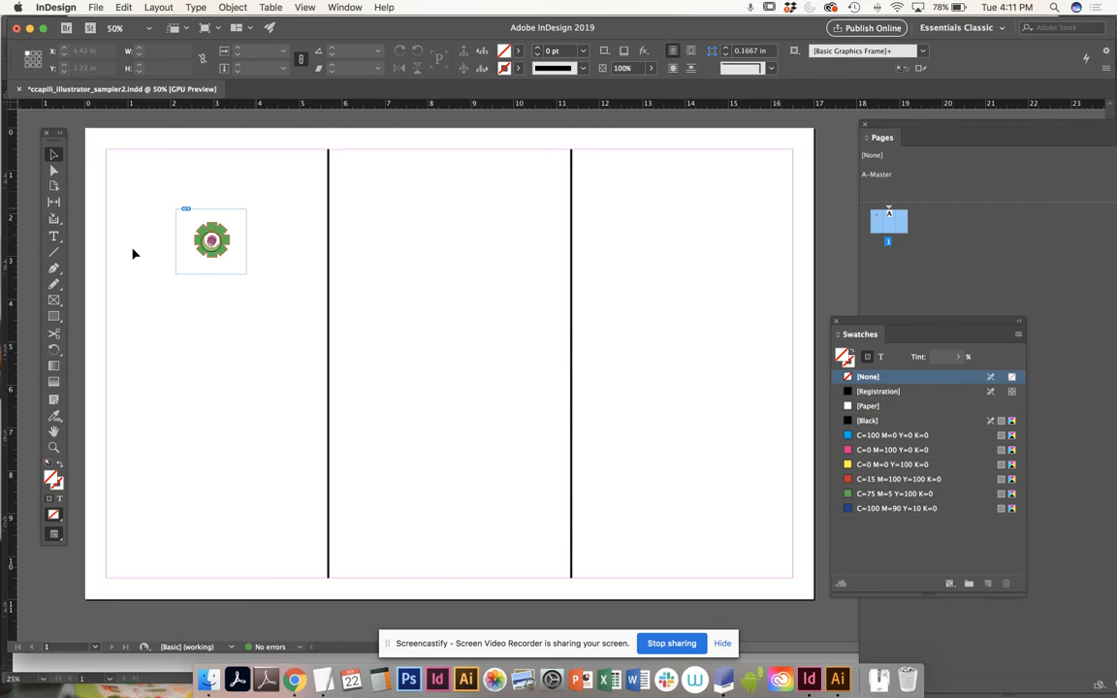
Add a text frame across the bottom of the first column reading "Section Title"
click(53, 235)
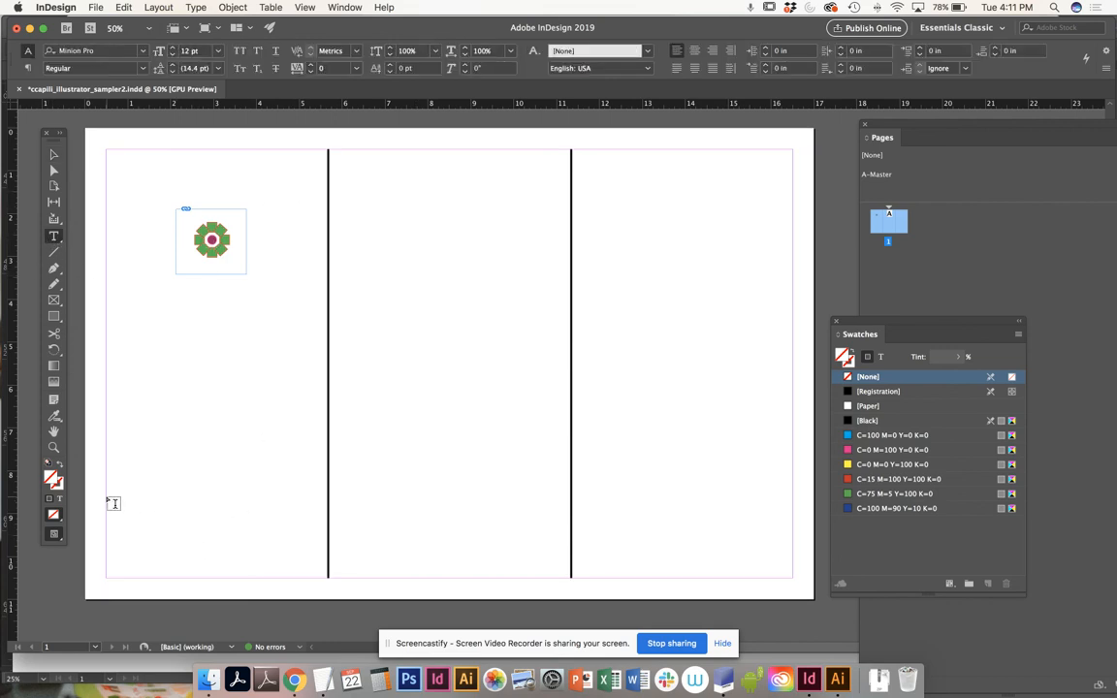
drag(117, 531, 326, 563)
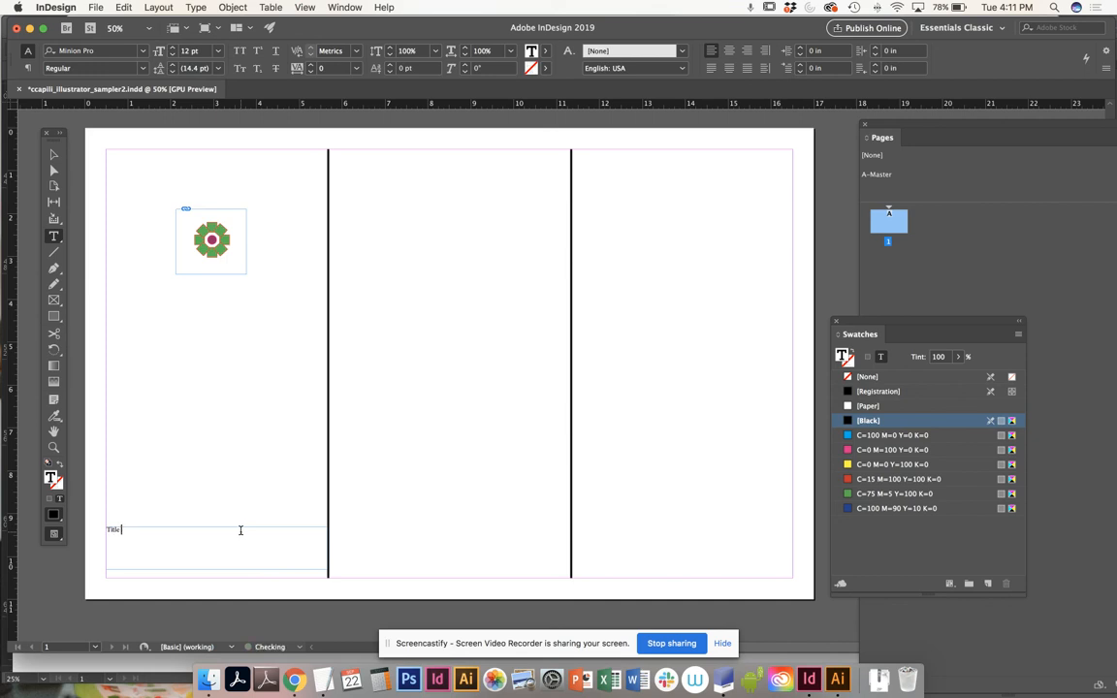
text(1)
Change the font of the whole "Section Title" text to DDC Hardware
key(super+a)
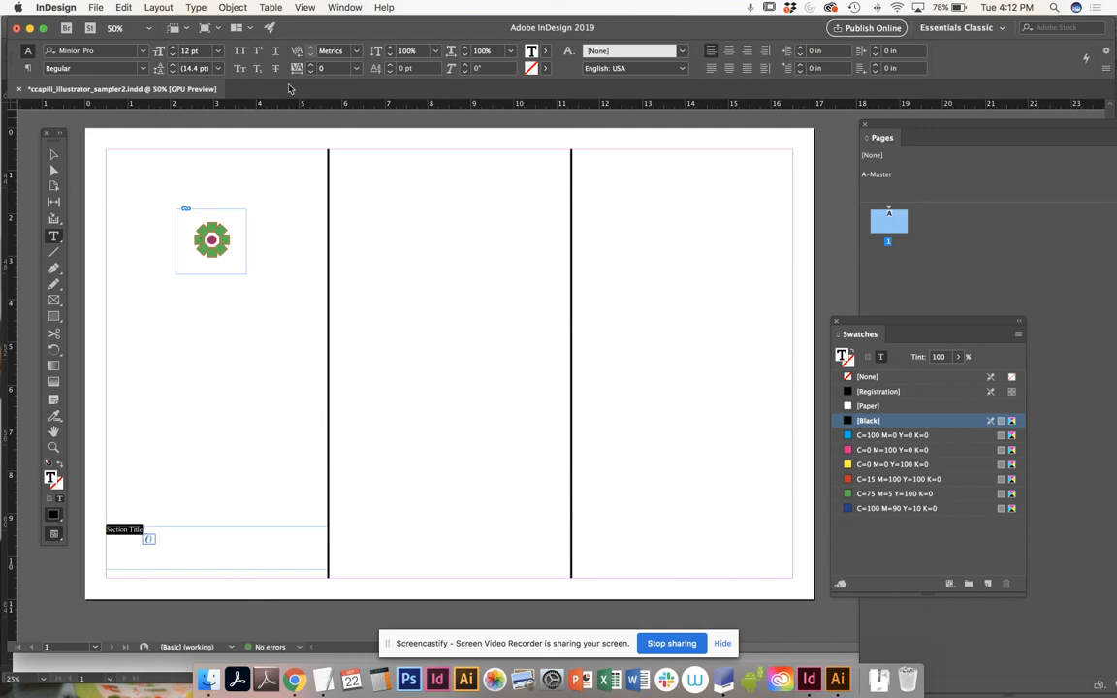
click(144, 52)
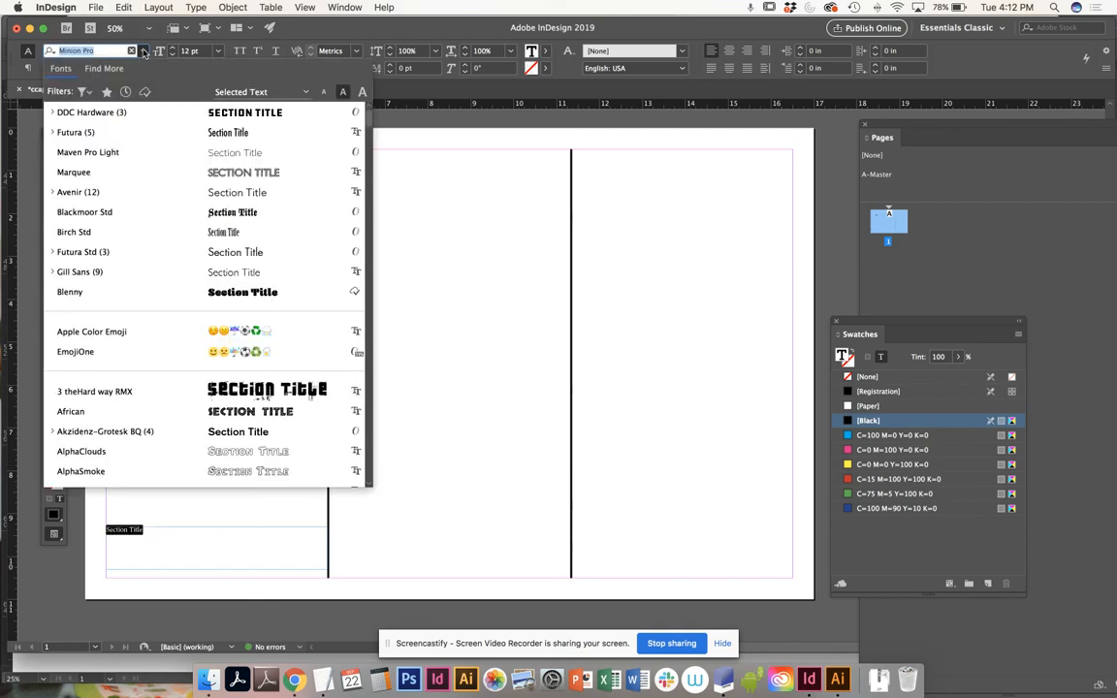
click(175, 113)
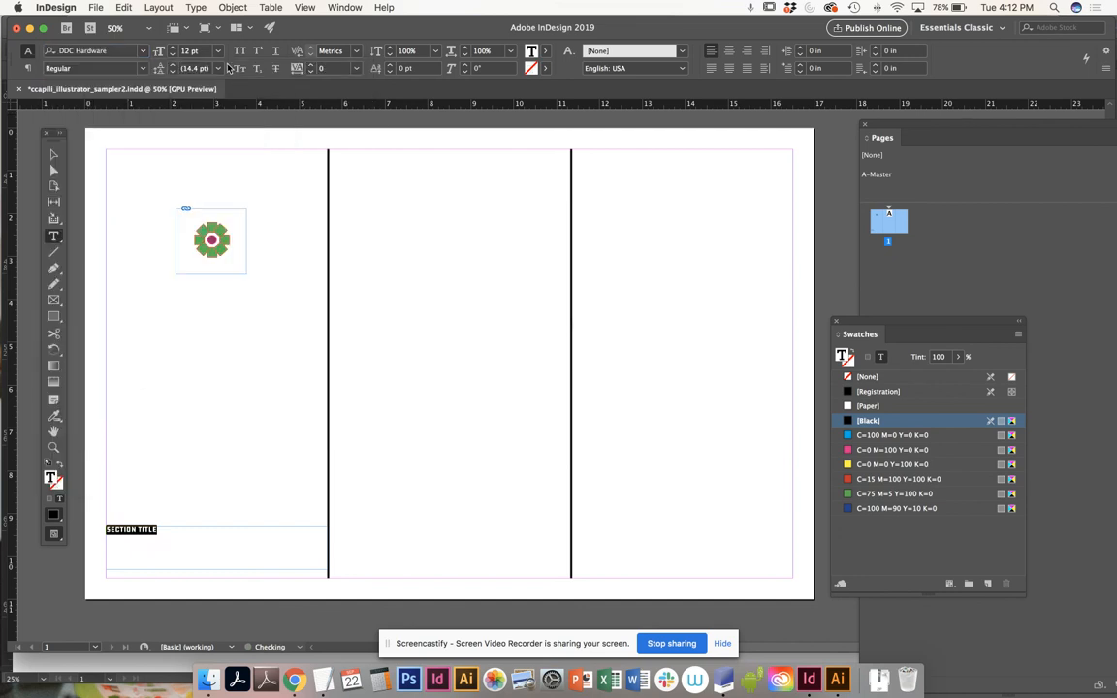
Set the "Section Title" text to Optical kerning and center it in its frame
click(356, 50)
click(335, 96)
click(729, 50)
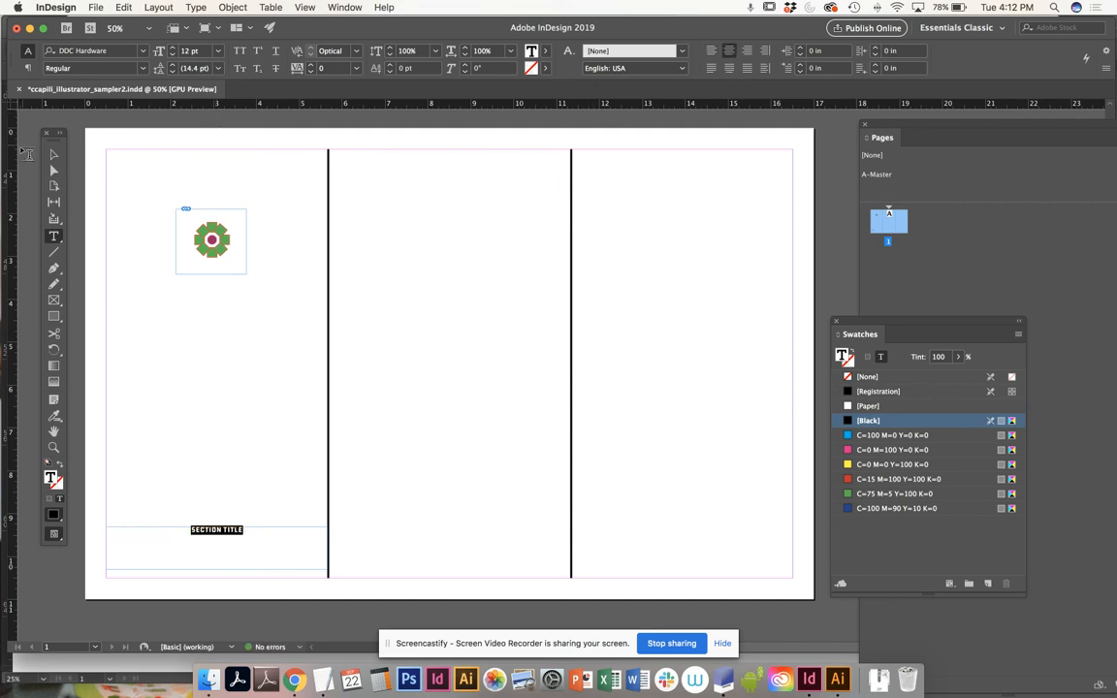
Resize the first column's title frame to about 5.66 by 0.46 in, running from the page edge to the divider line
click(55, 154)
drag(217, 525, 453, 583)
key(super+z)
click(243, 520)
click(213, 550)
drag(105, 568, 85, 568)
click(160, 528)
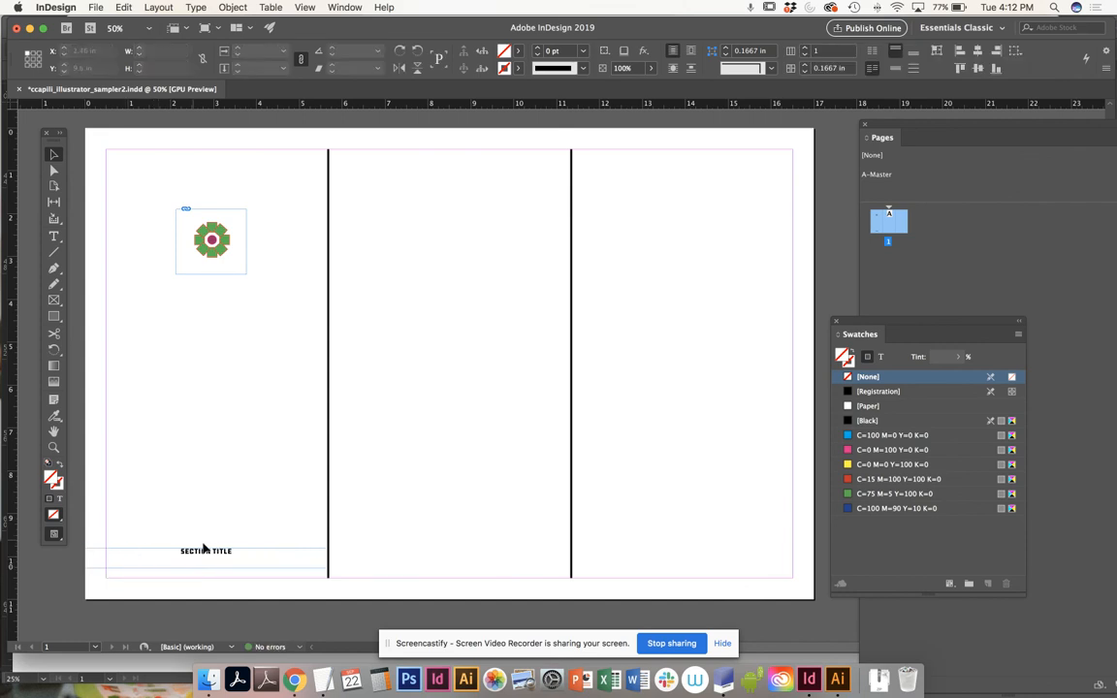
Duplicate the "Section Title" frame into the second and third columns at the same height
click(203, 558)
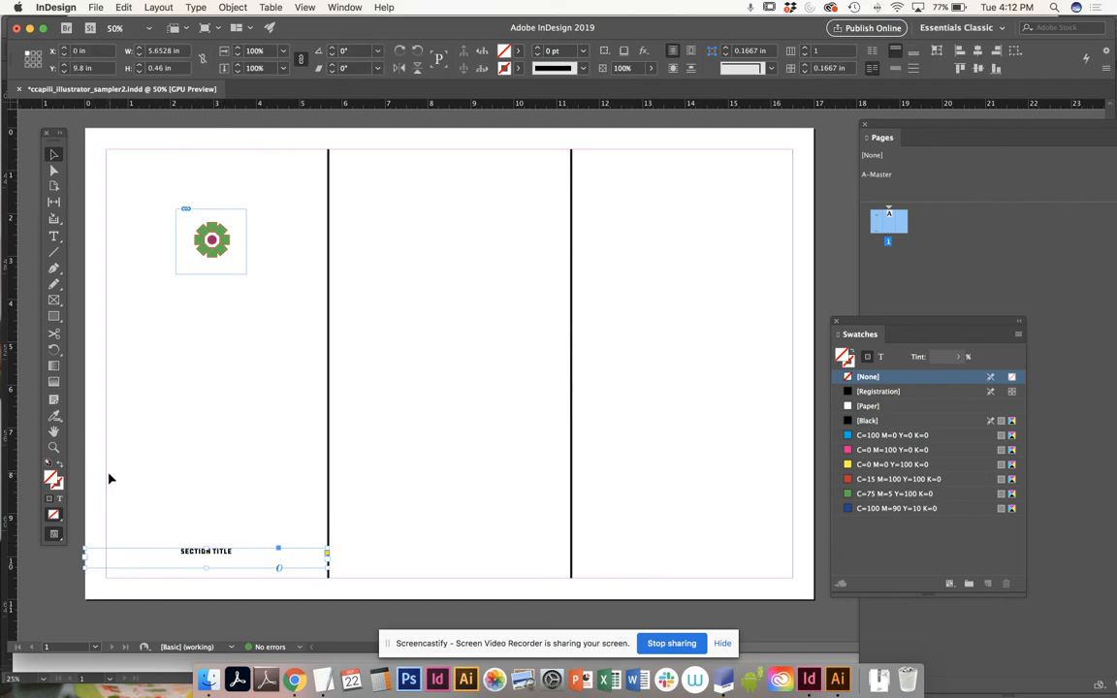
click(198, 571)
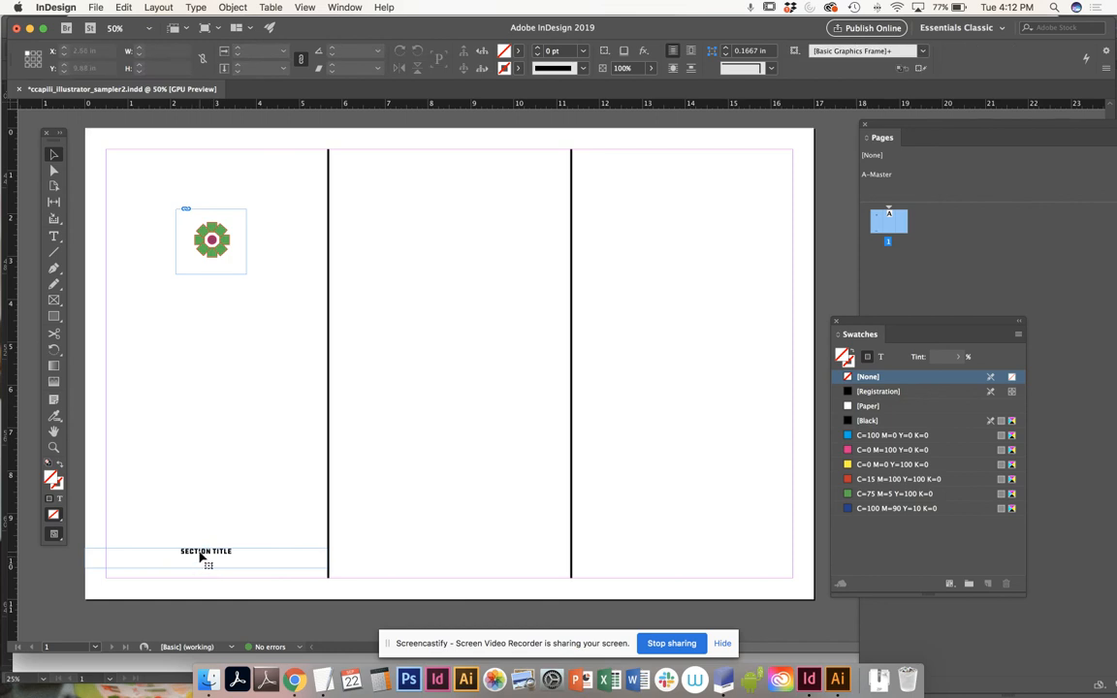
click(200, 556)
drag(194, 559, 434, 571)
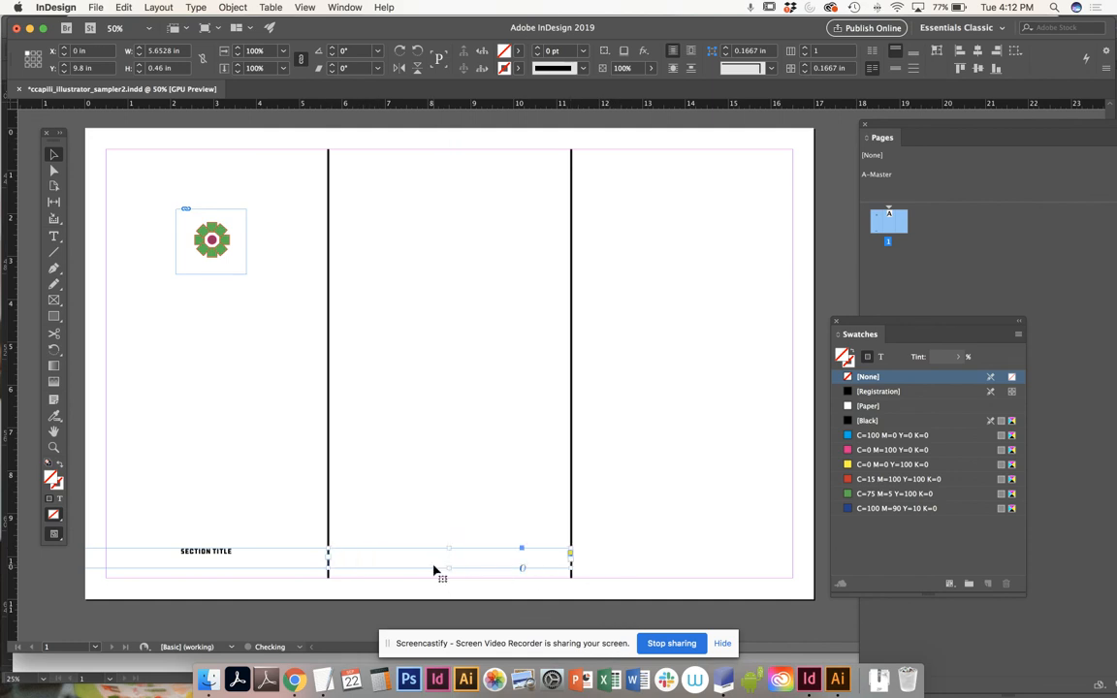
click(443, 508)
drag(437, 559, 681, 558)
click(334, 509)
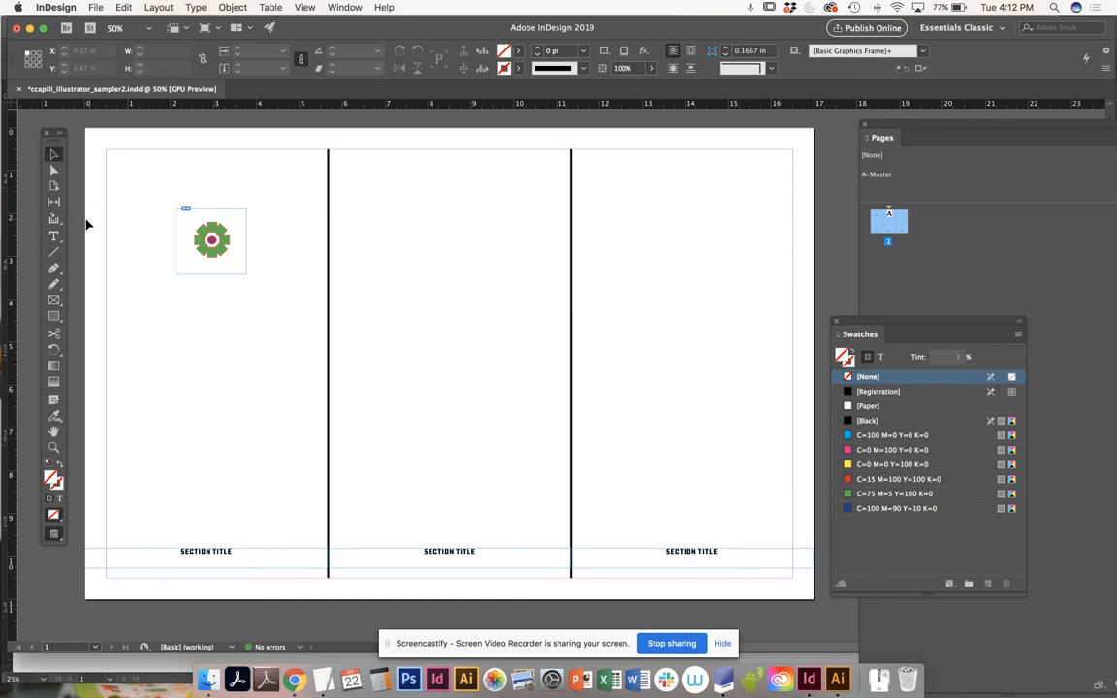
Draw a rectangle about 1.4 by 0.35 in around the first column's title and give it a 1 pt black stroke
click(54, 317)
drag(174, 543, 236, 557)
key(super+equal)
key(super+equal)
key(super+equal)
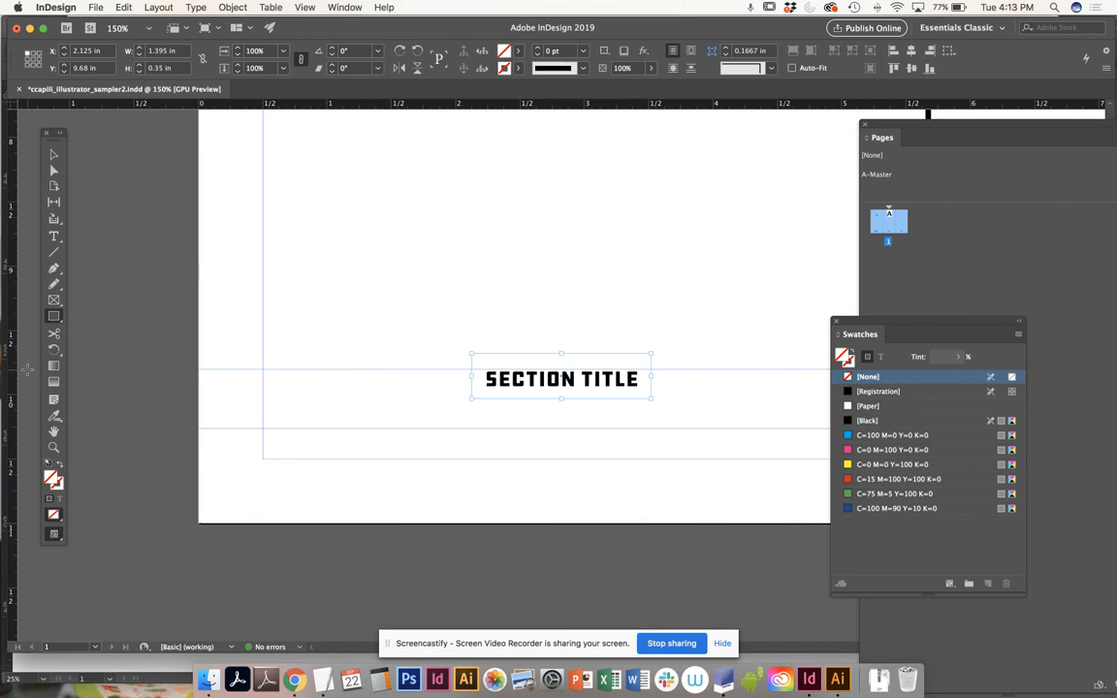
click(536, 49)
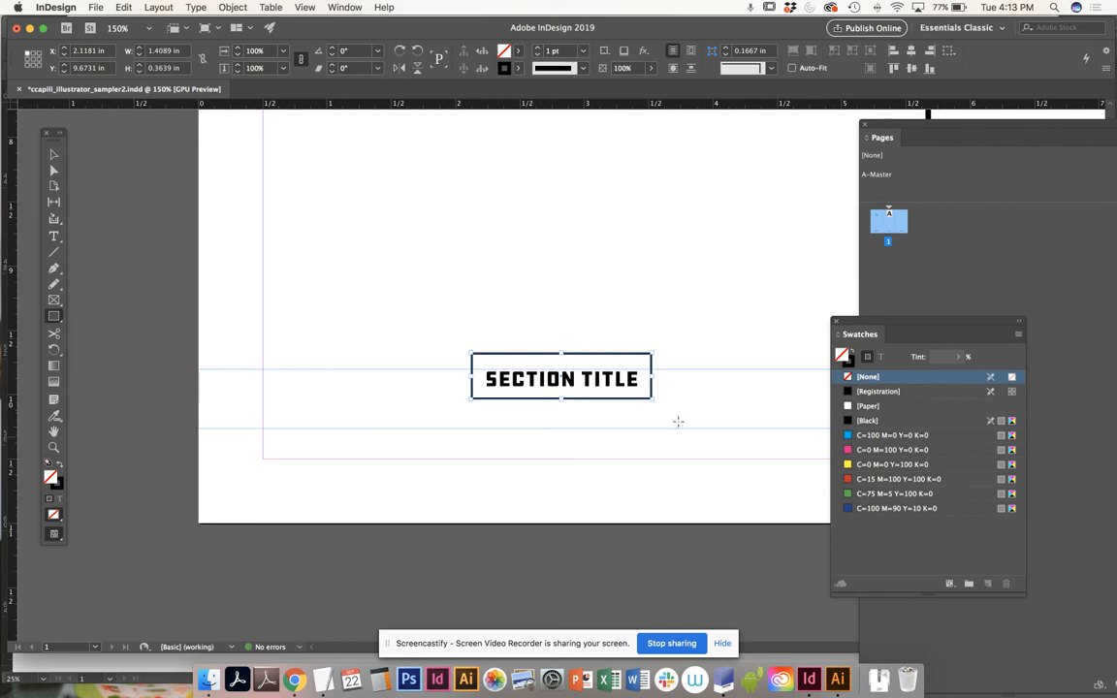
click(570, 305)
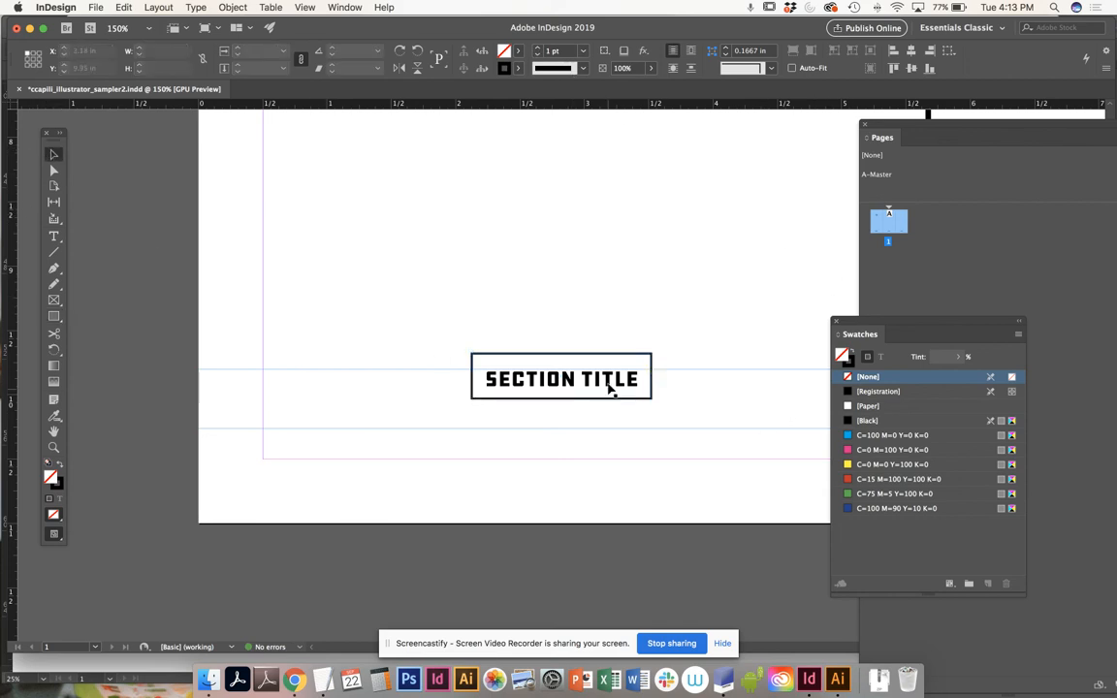
Nudge the rectangle down to Y 9.7008 in to center it vertically around the first column's title
key(w)
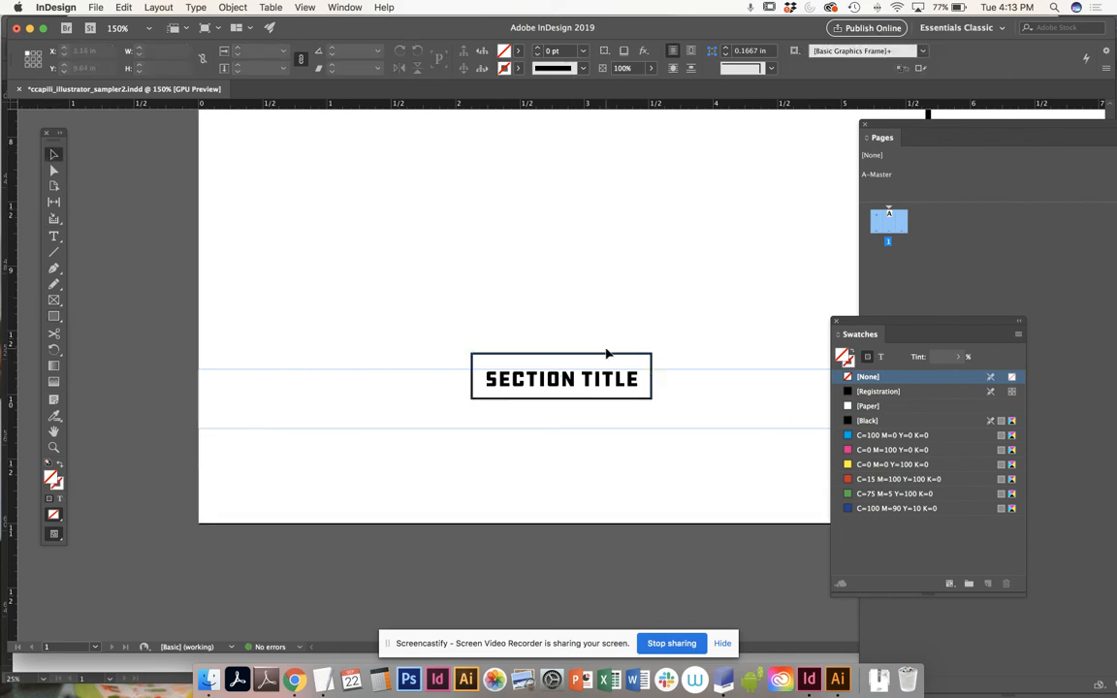
click(605, 358)
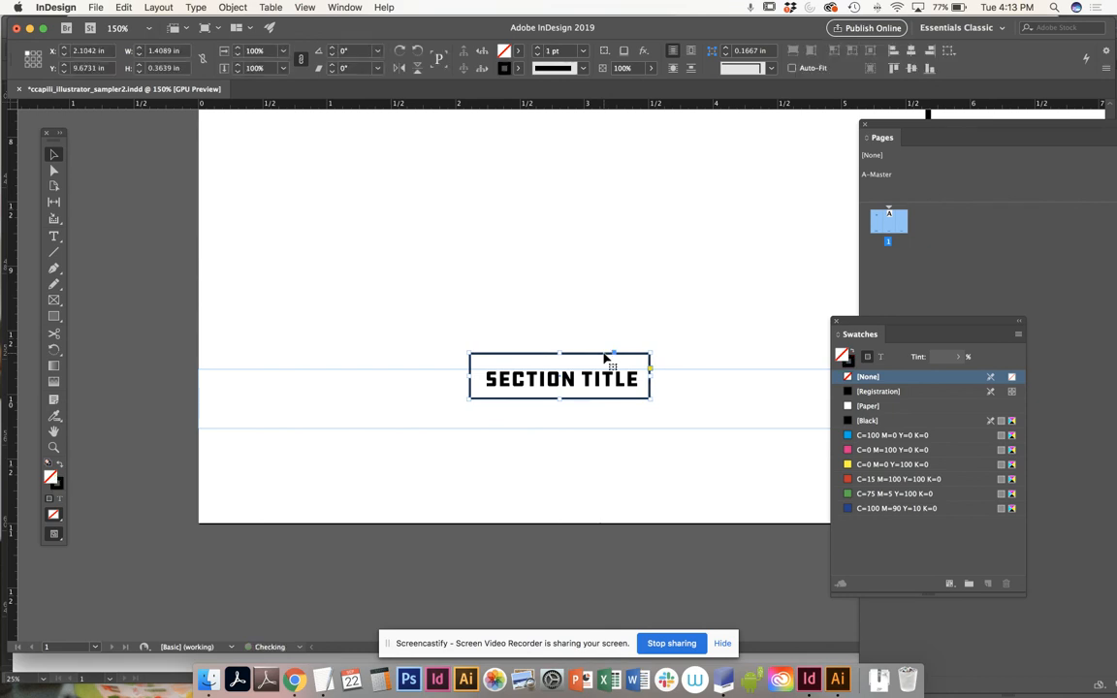
key(Down)
key(Down)
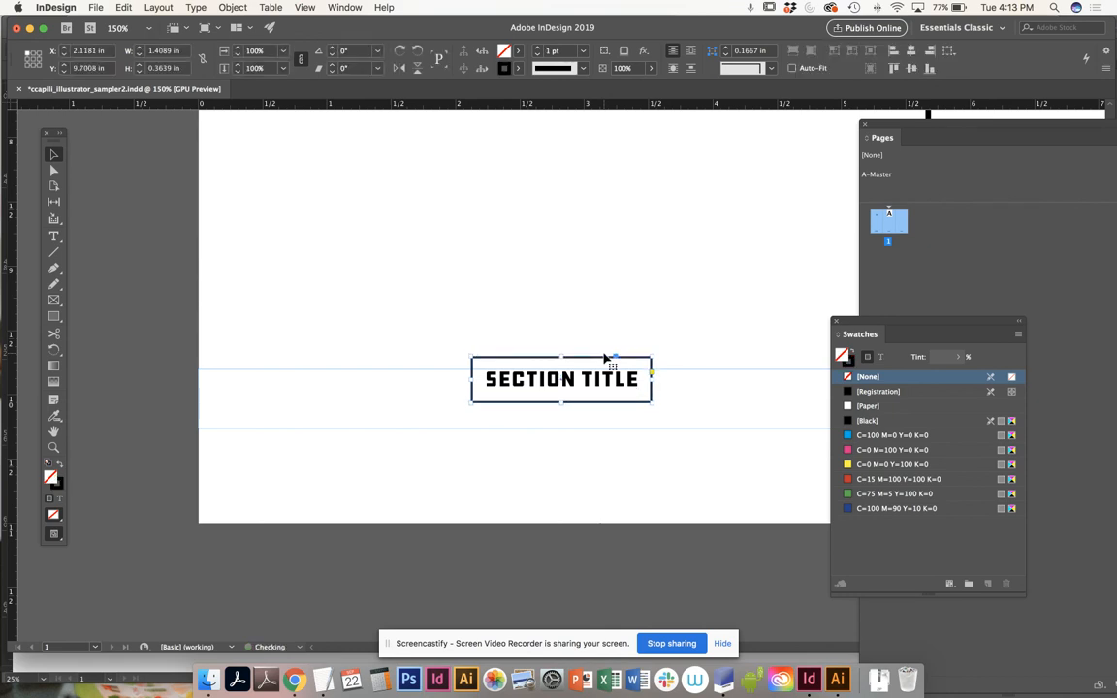
Duplicate the outlined box around the second and third column titles and save the document
key(super+0)
drag(488, 459, 380, 393)
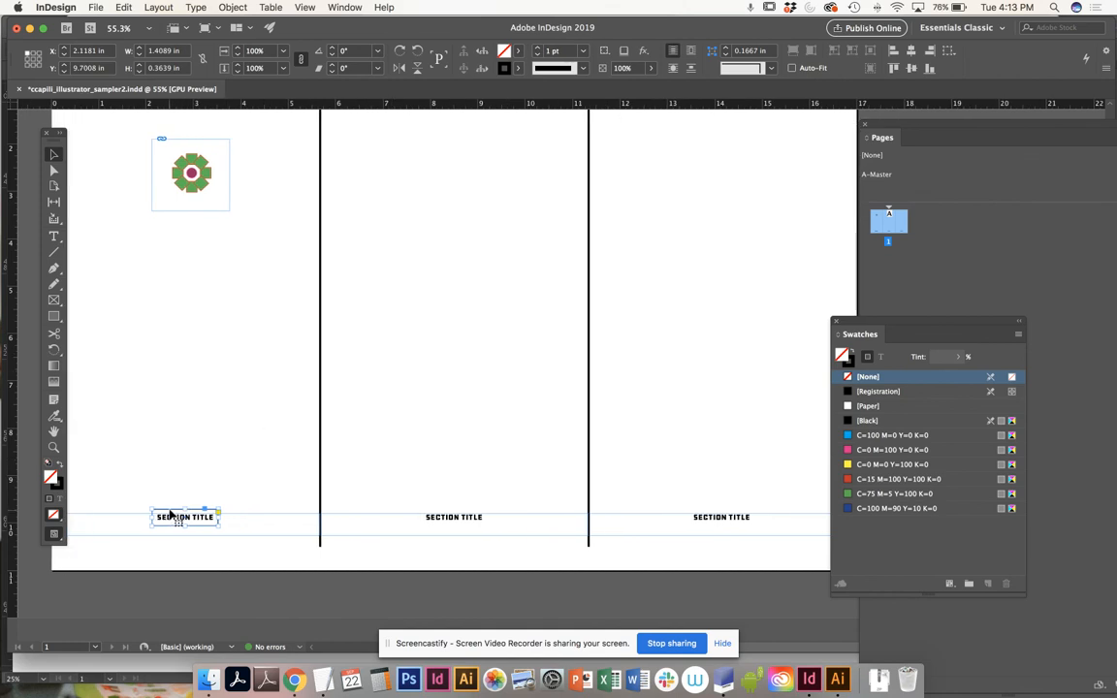
drag(170, 515, 438, 558)
drag(439, 513, 710, 531)
click(721, 489)
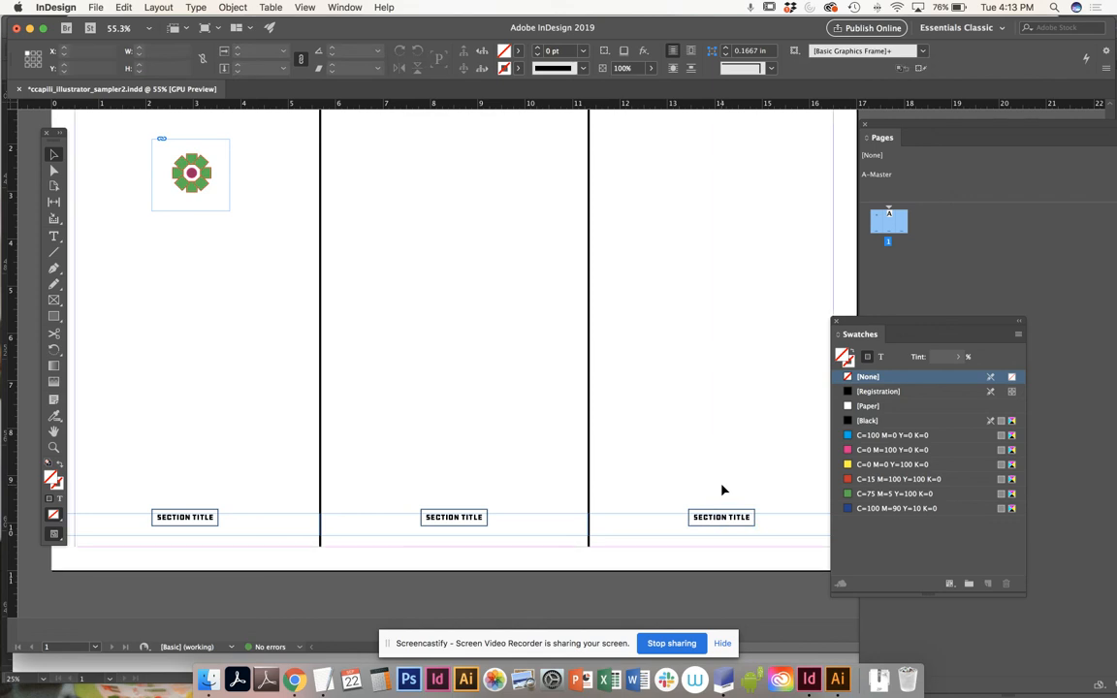
scroll(396, 344, up, 3)
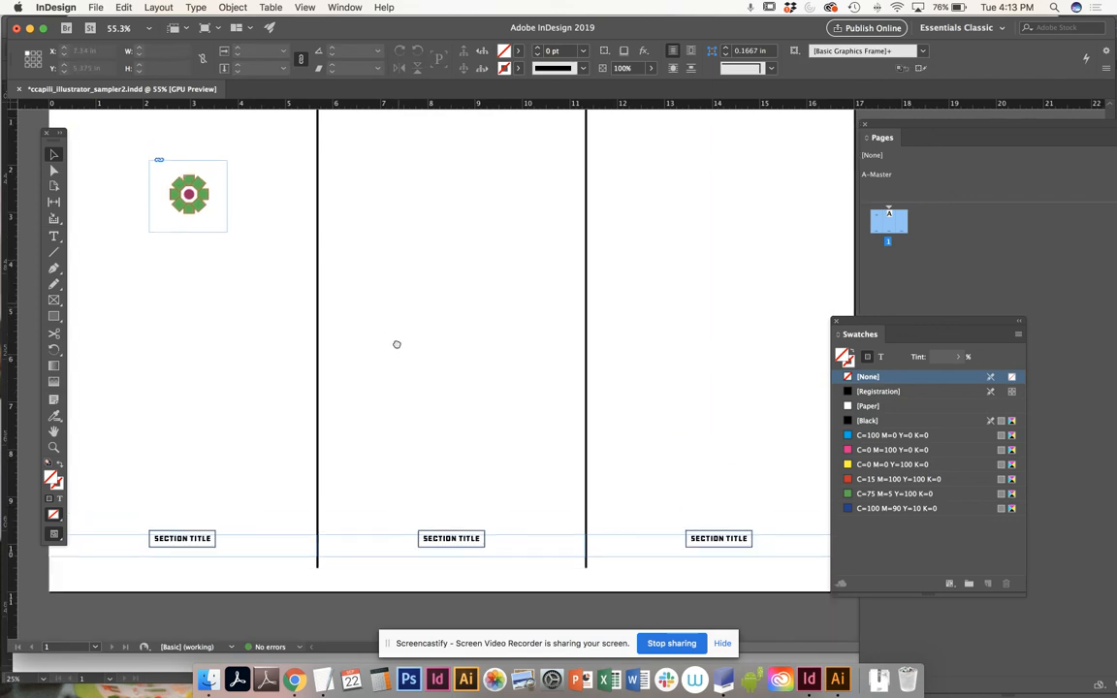
key(super+s)
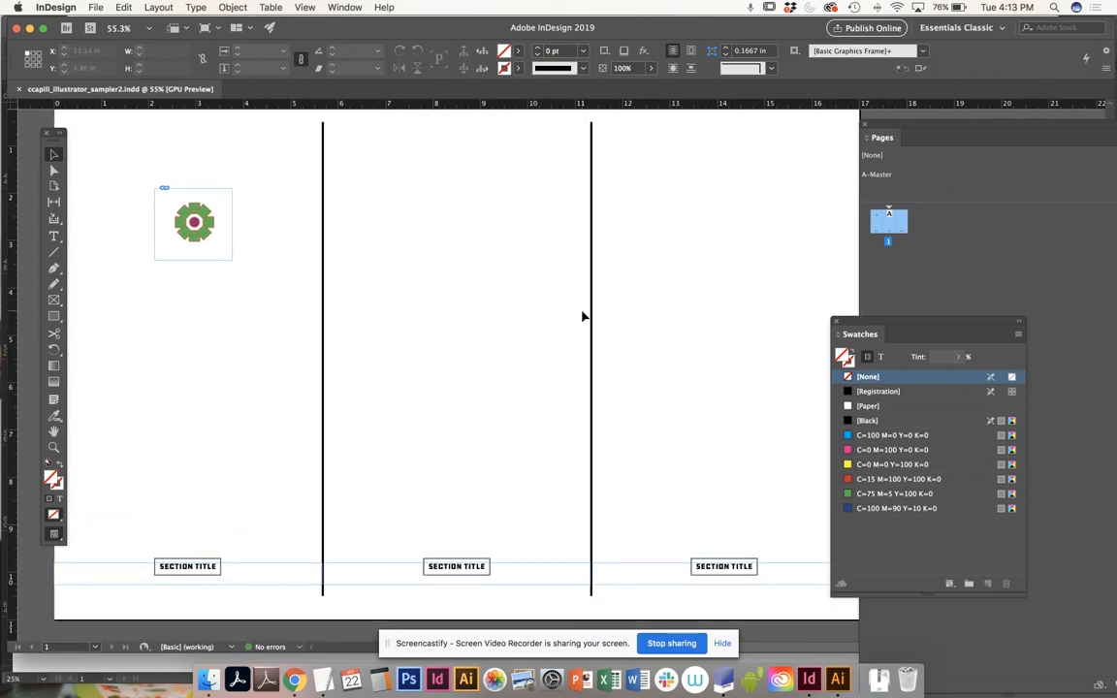
Switch the screen mode to Preview and show the whole page at 50%
click(329, 8)
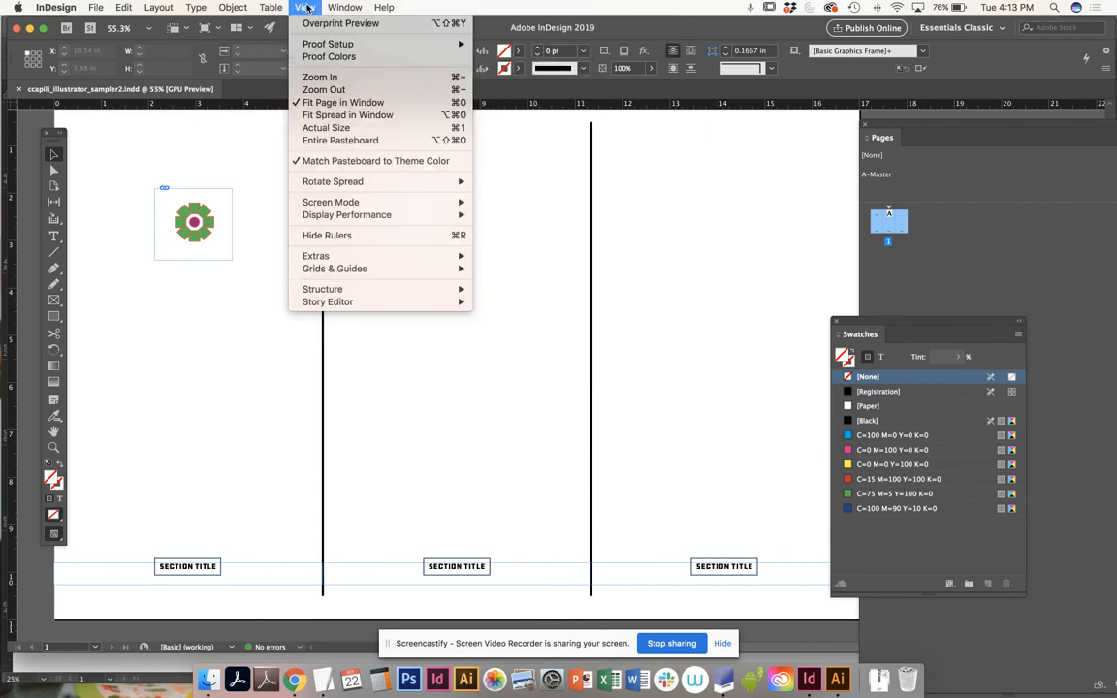
mouse_move(352, 205)
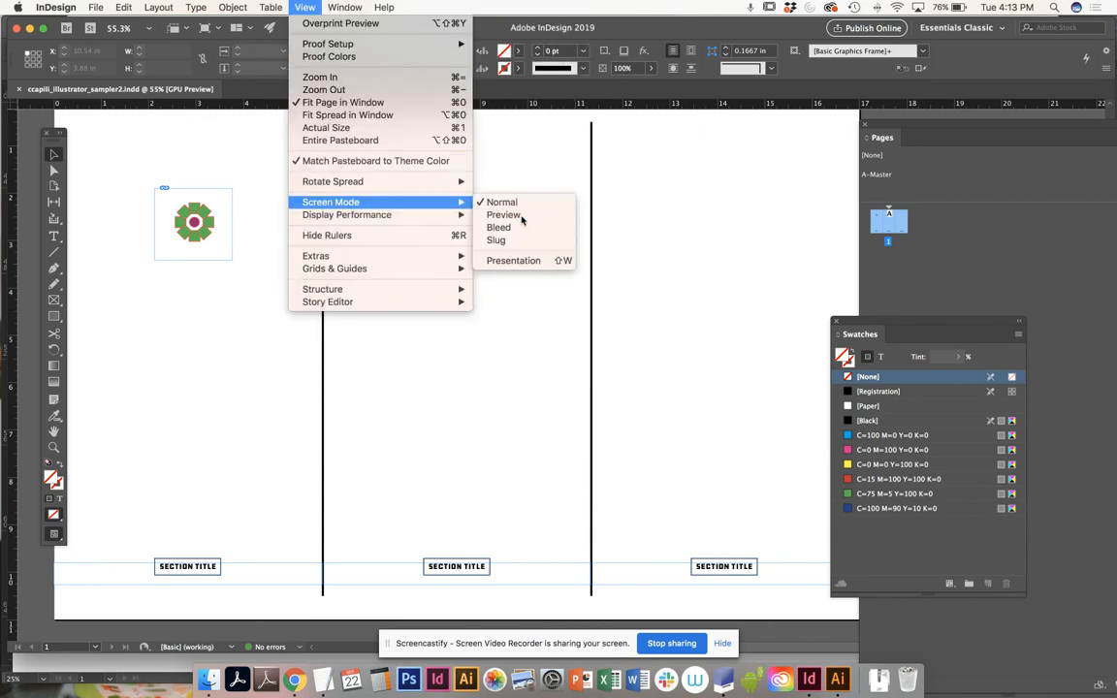
click(517, 218)
key(super+minus)
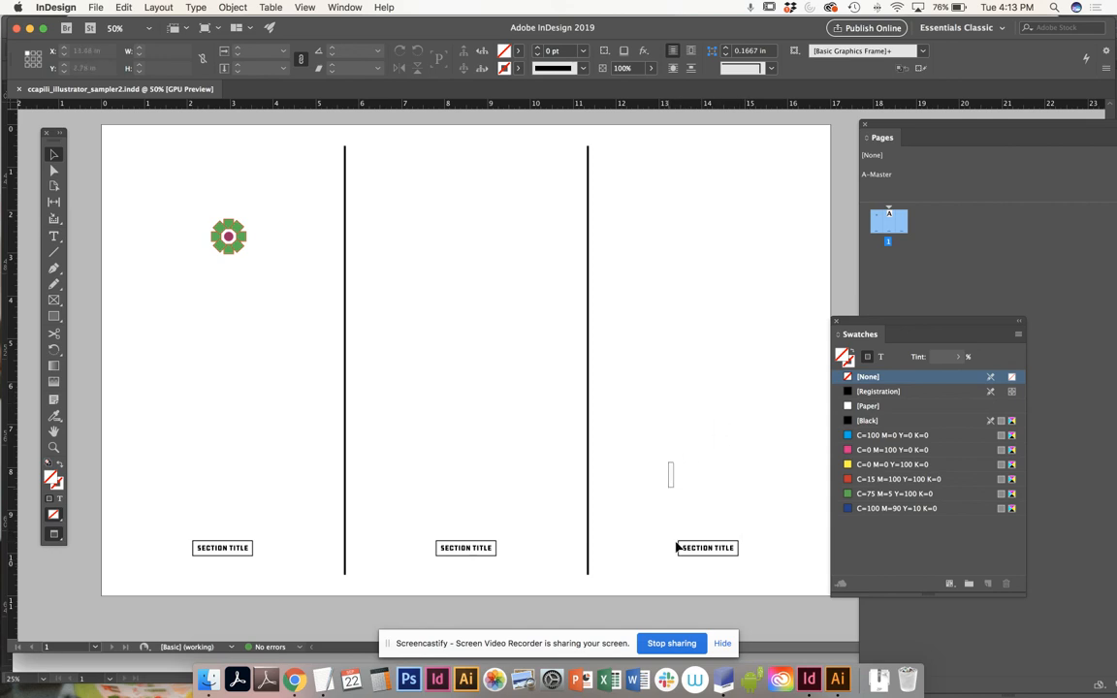
Move all three section titles together with their boxes to the top of the columns, above the flower
click(726, 558)
drag(406, 497, 469, 568)
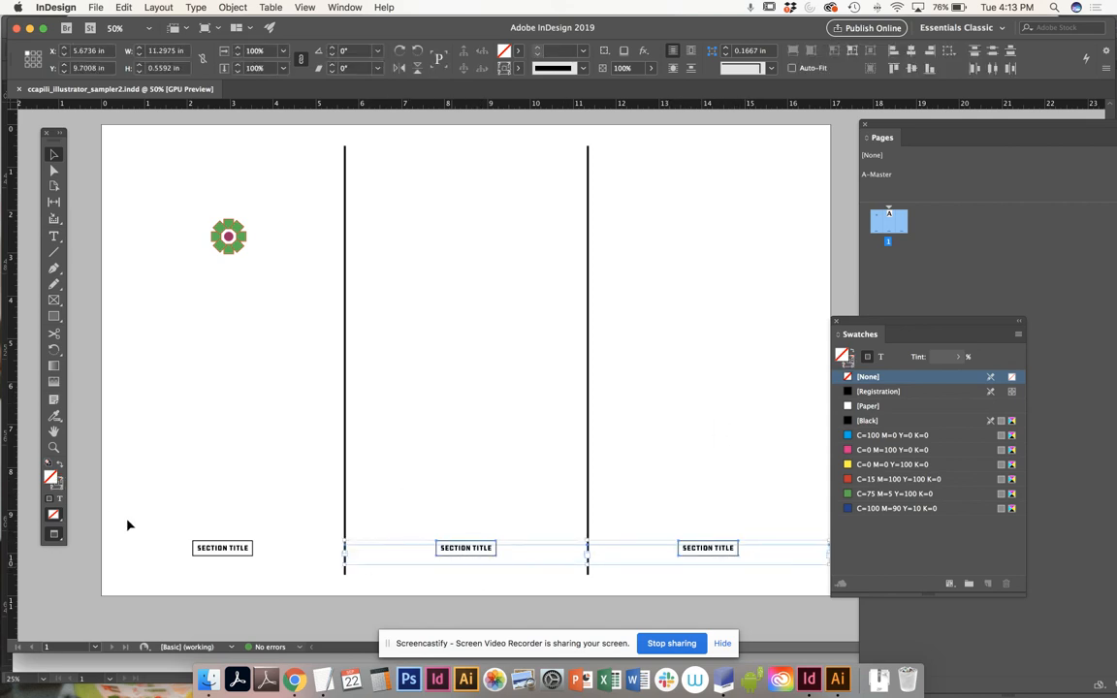
drag(196, 500, 215, 181)
click(165, 223)
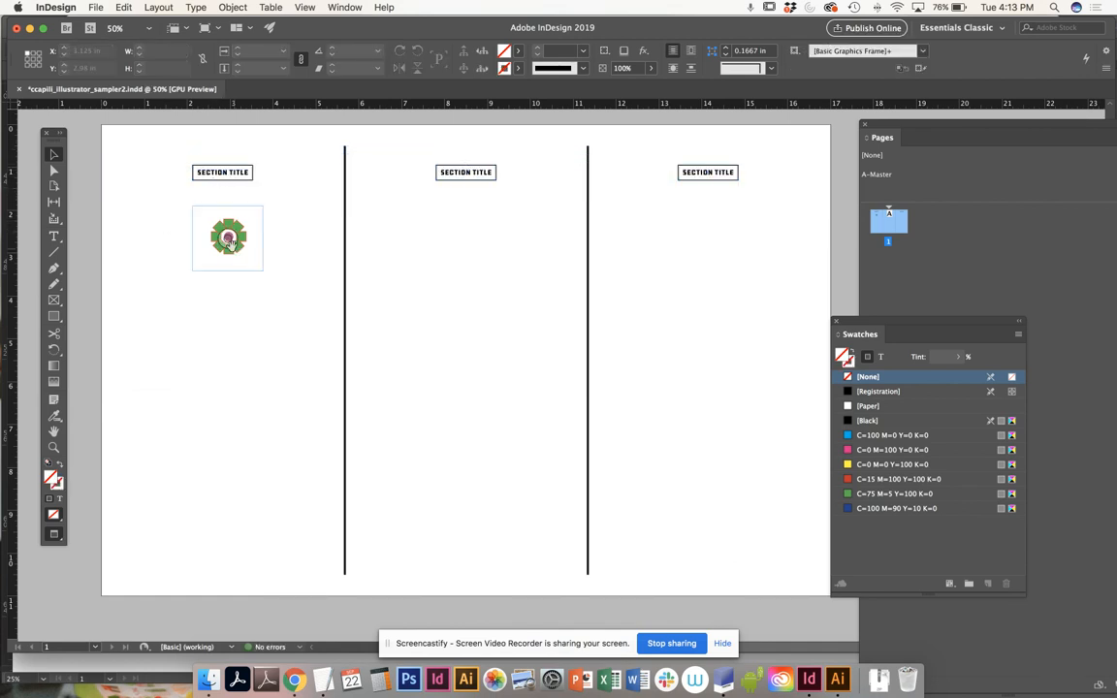
click(233, 174)
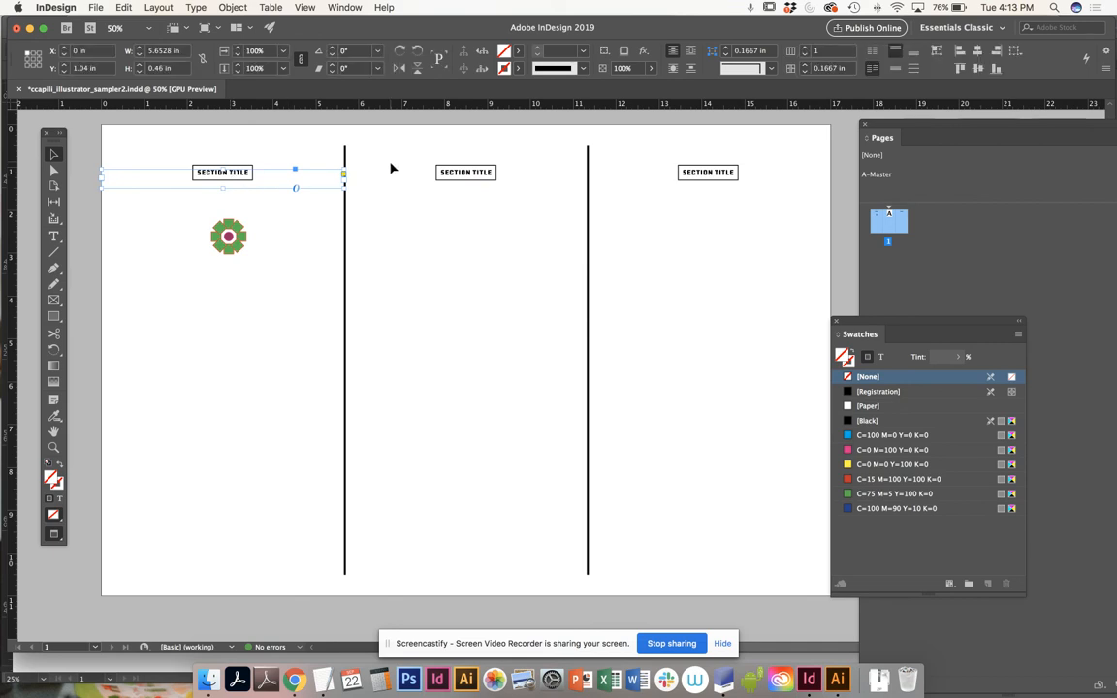
click(475, 175)
click(705, 175)
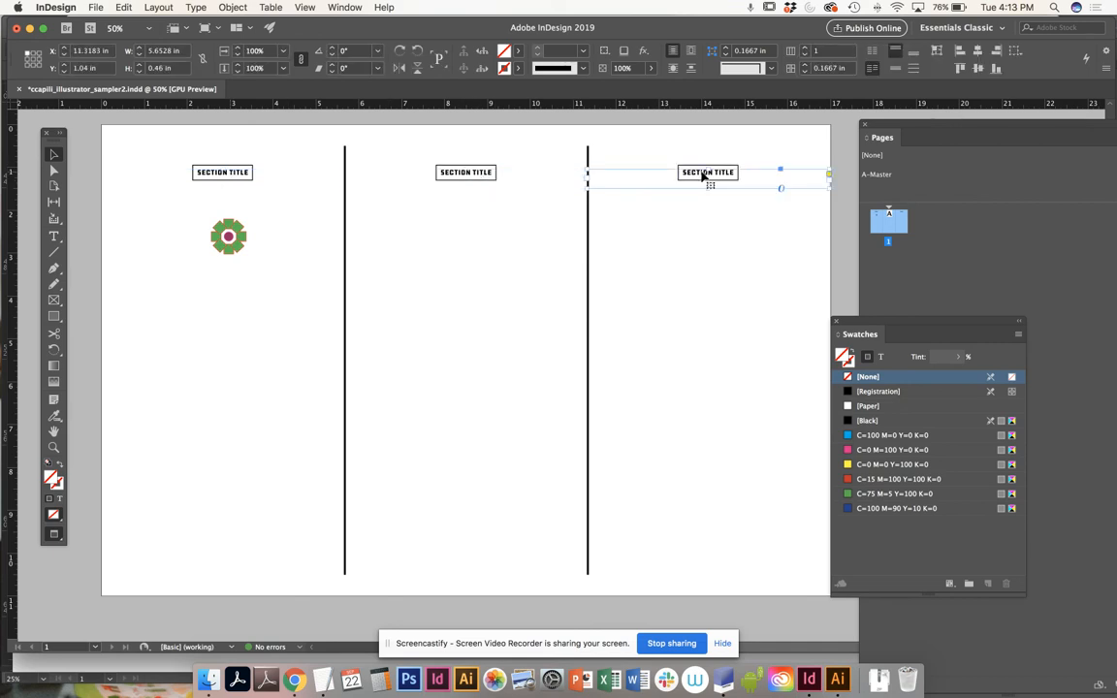
click(502, 260)
Crop the flower's frame closer to the artwork, to about 1.13 by 1.19 in
click(229, 236)
click(252, 278)
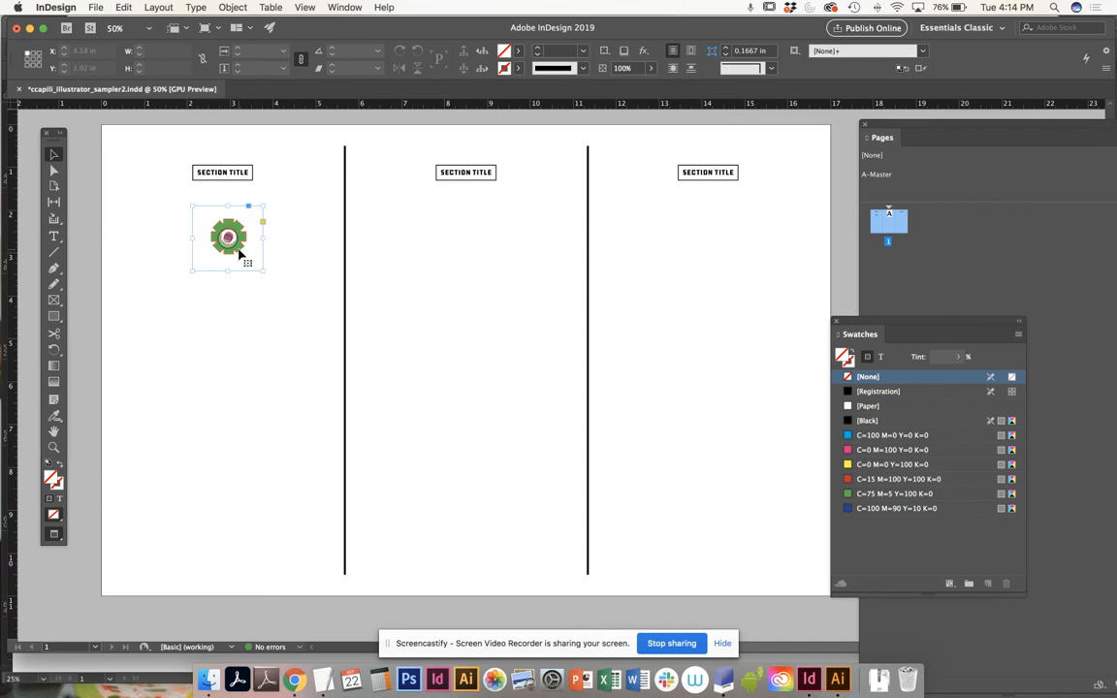
click(256, 269)
drag(261, 270, 254, 262)
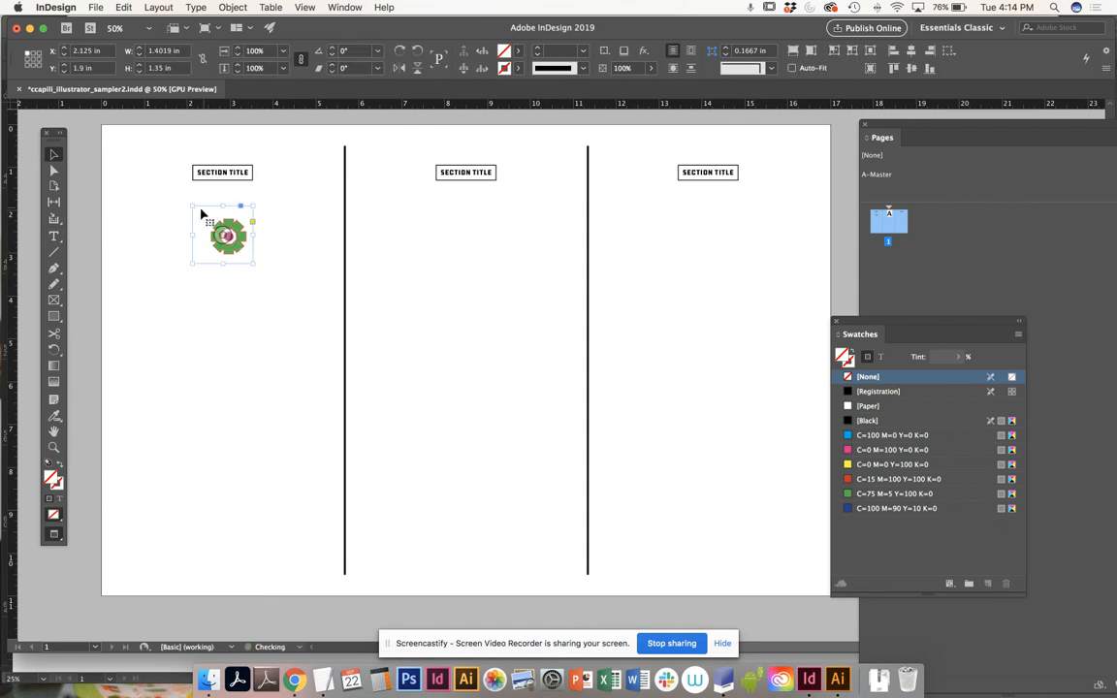
drag(195, 205, 204, 215)
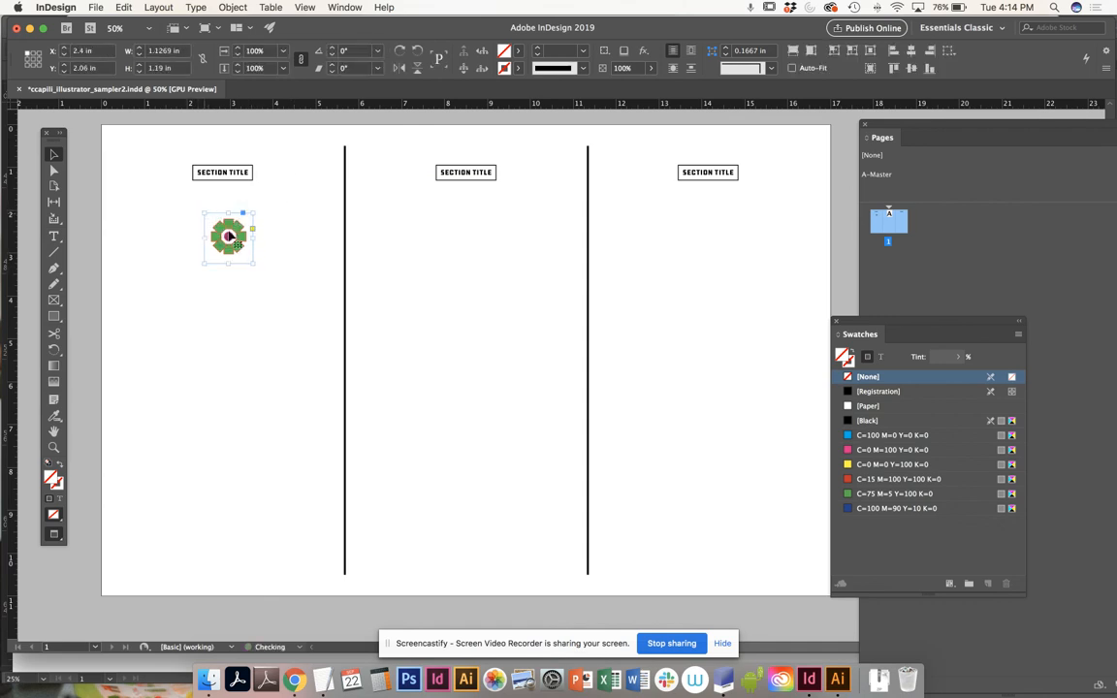
click(271, 287)
Scale the flower artwork proportionally by 200% twice
click(247, 241)
click(284, 53)
click(269, 51)
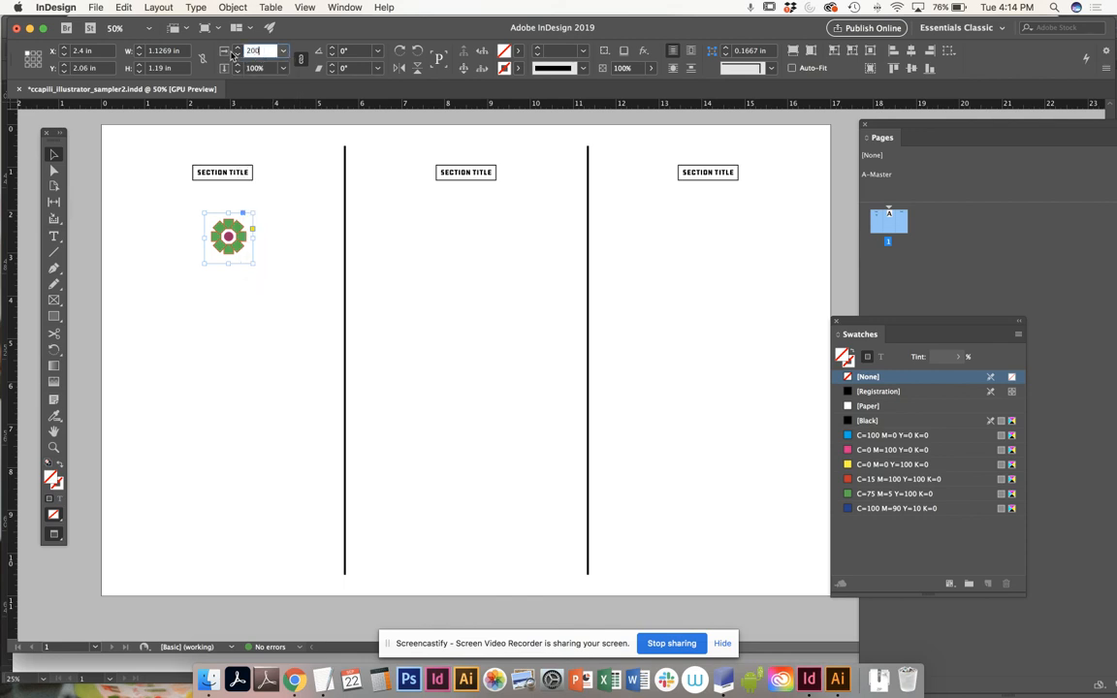
key(Return)
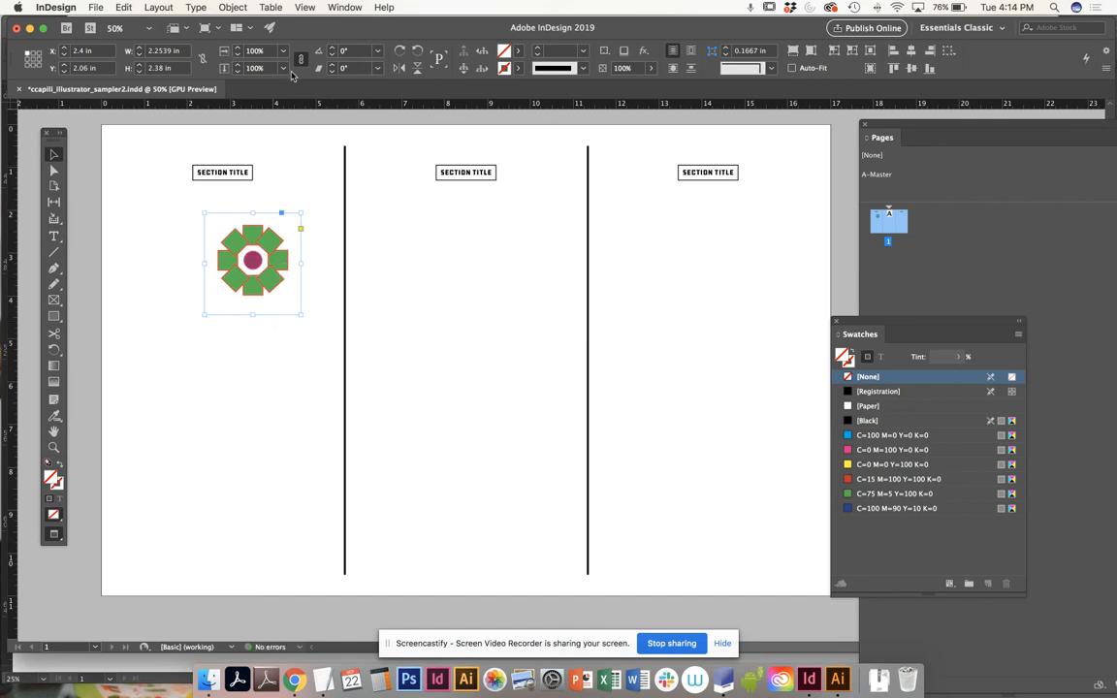
click(226, 50)
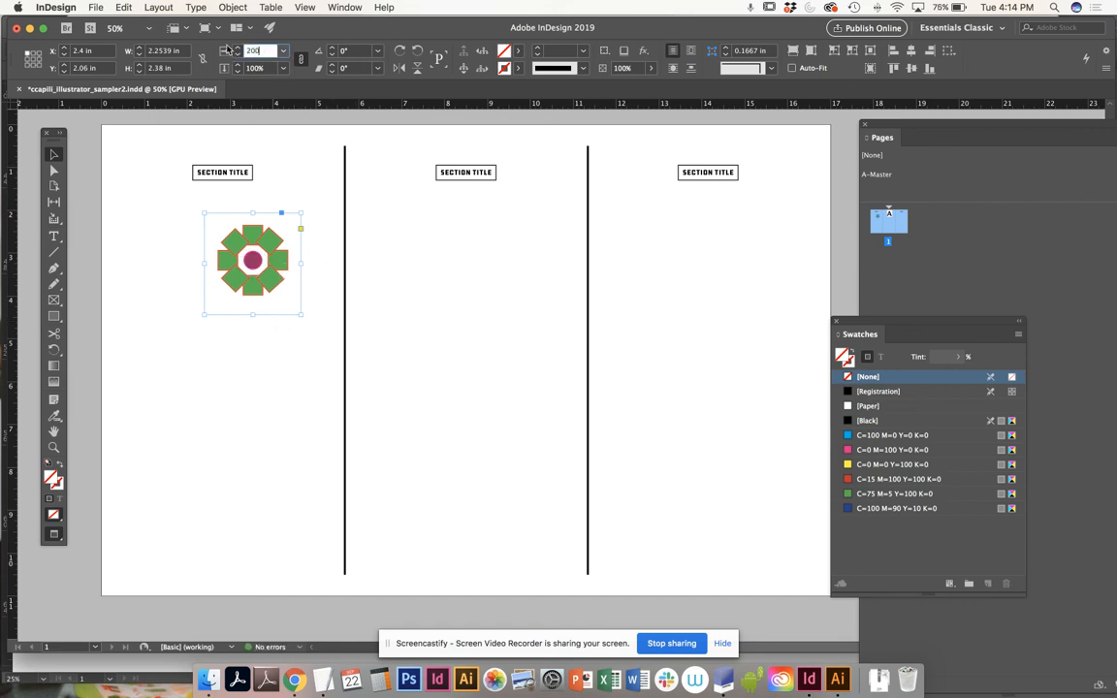
key(Return)
Center the enlarged flower in the first column beneath the title, at about X 0.57 in and Y 2.34 in
drag(332, 359, 255, 359)
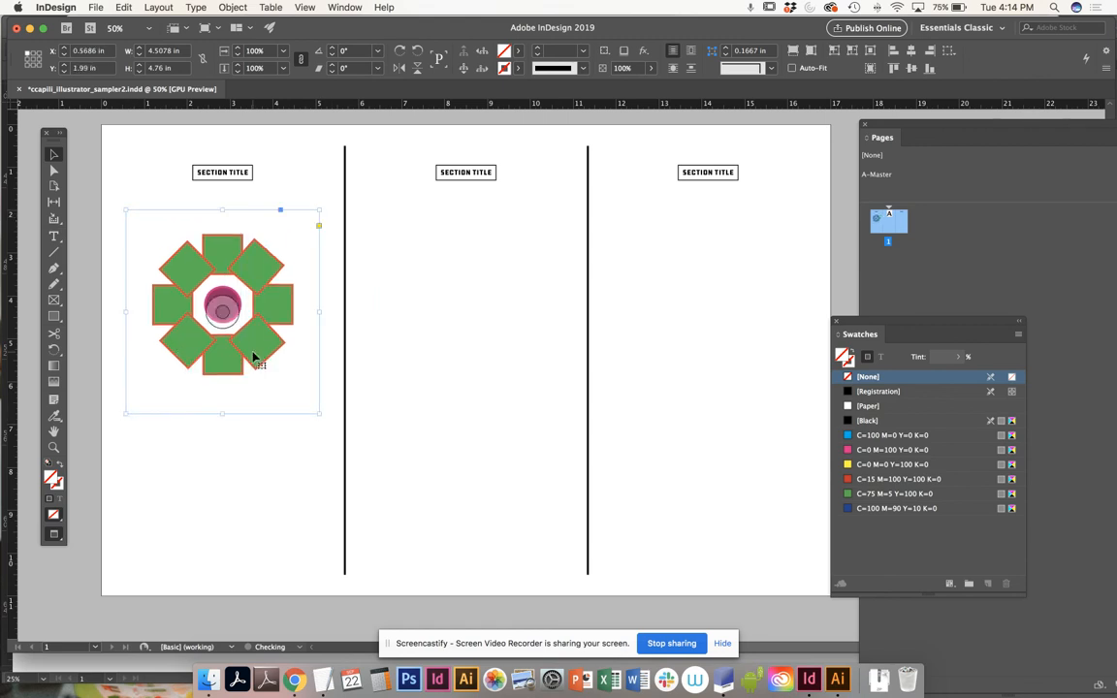
key(Up)
key(Up)
key(Up)
key(Up)
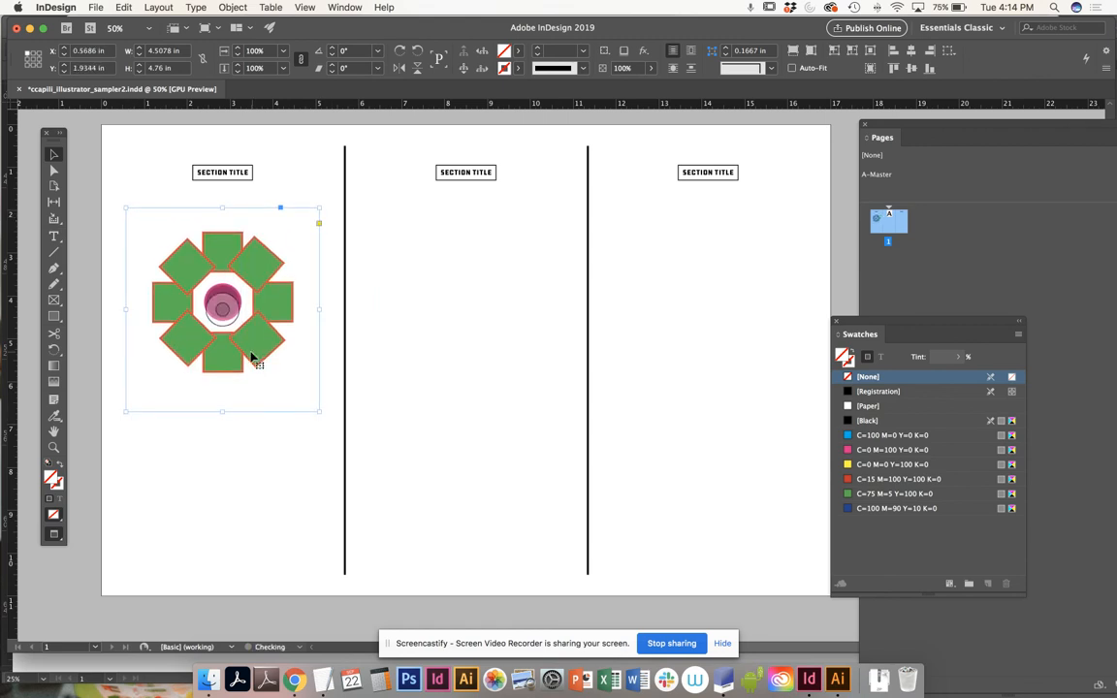
drag(260, 349, 254, 385)
click(252, 437)
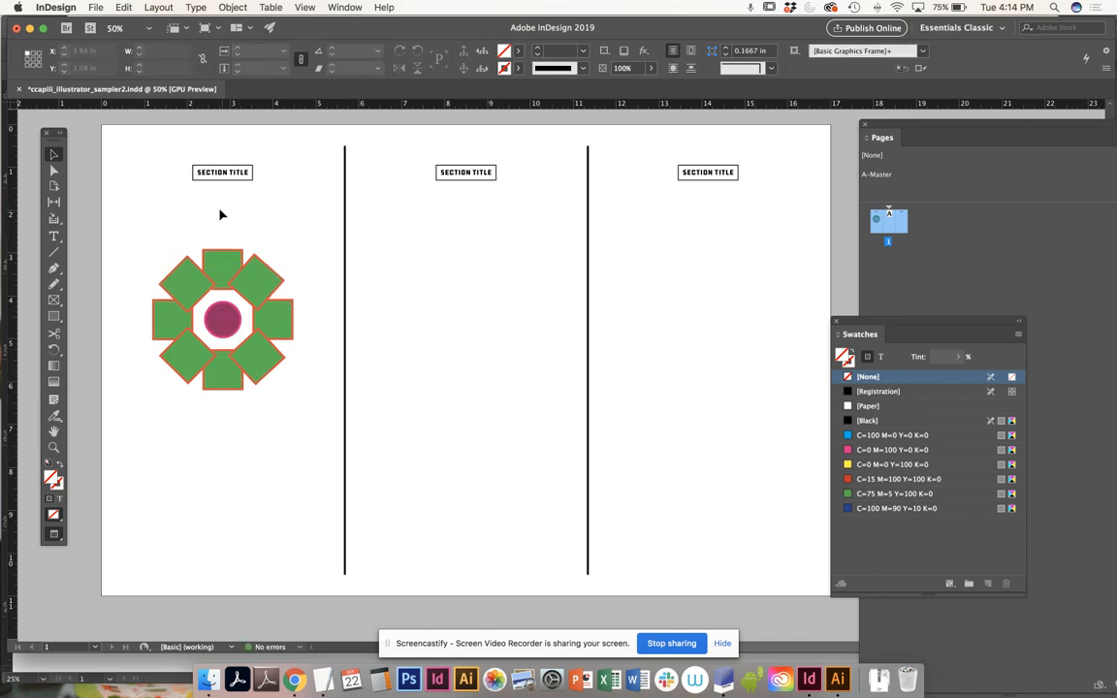
Crop the enlarged flower's frame to about 3.94 by 4 in
click(249, 248)
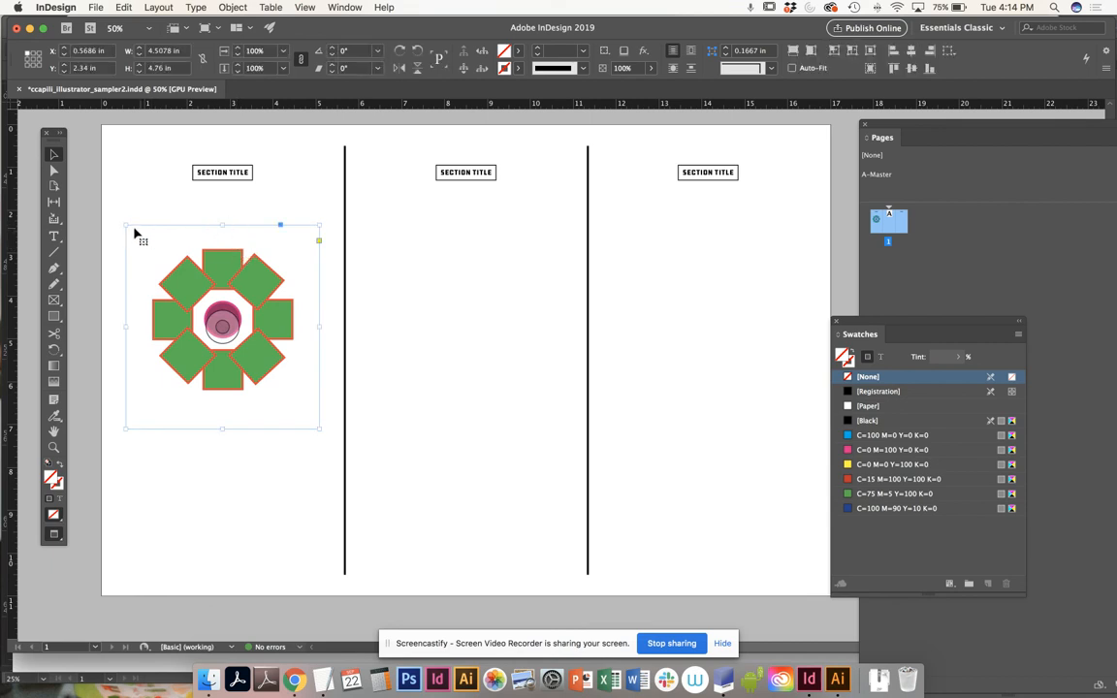
drag(130, 230, 139, 234)
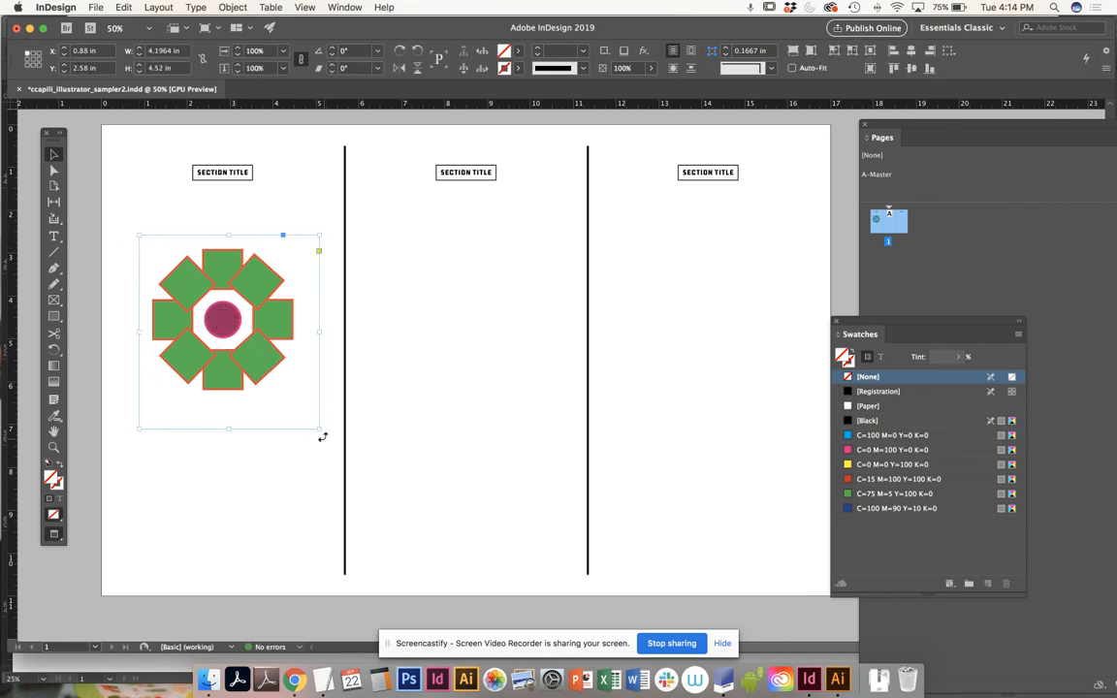
drag(319, 429, 310, 401)
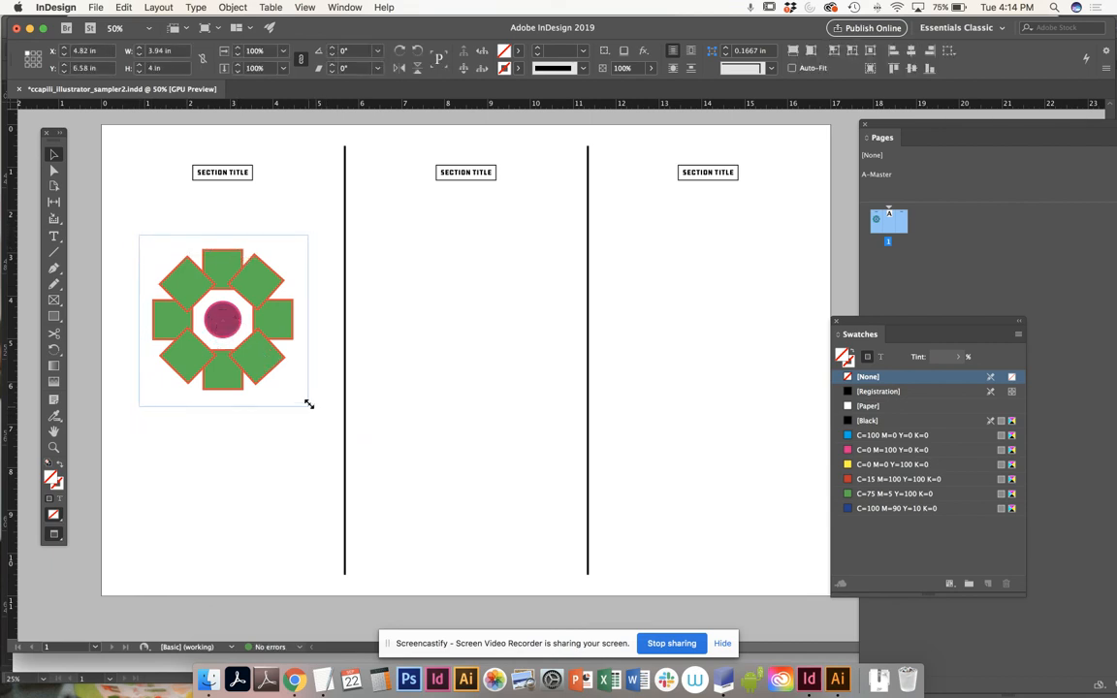
Duplicate the framed flower artwork and place the copy beneath the second column's title at X 6.53 in, Y 2.58 in
click(295, 198)
drag(274, 334, 448, 348)
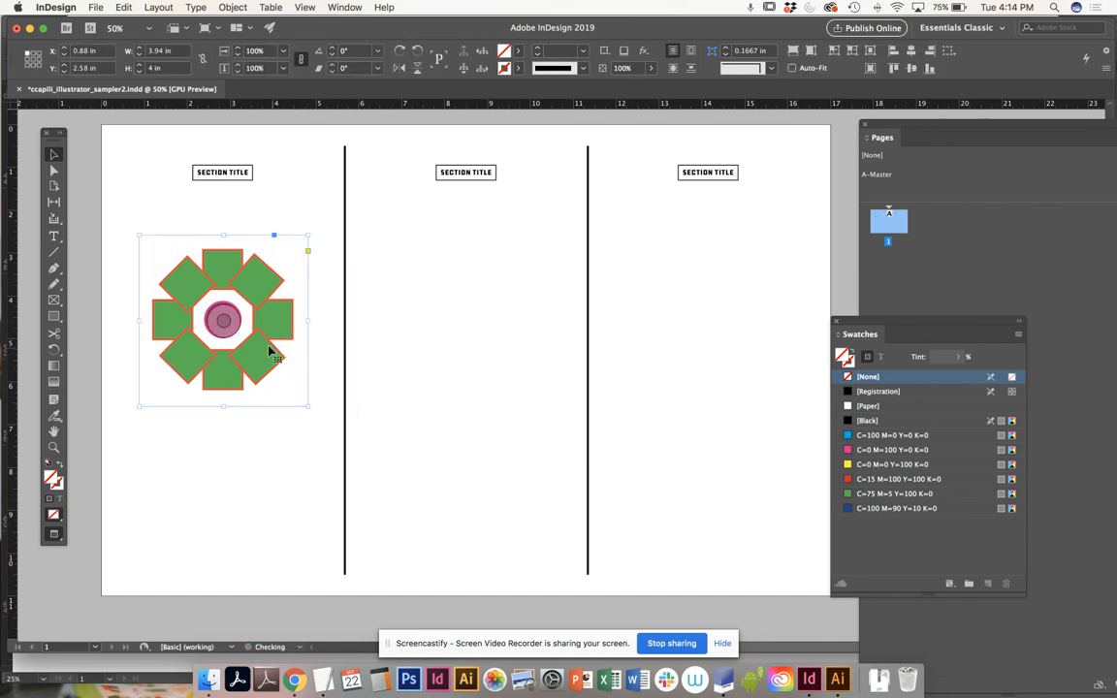
click(517, 379)
key(super+v)
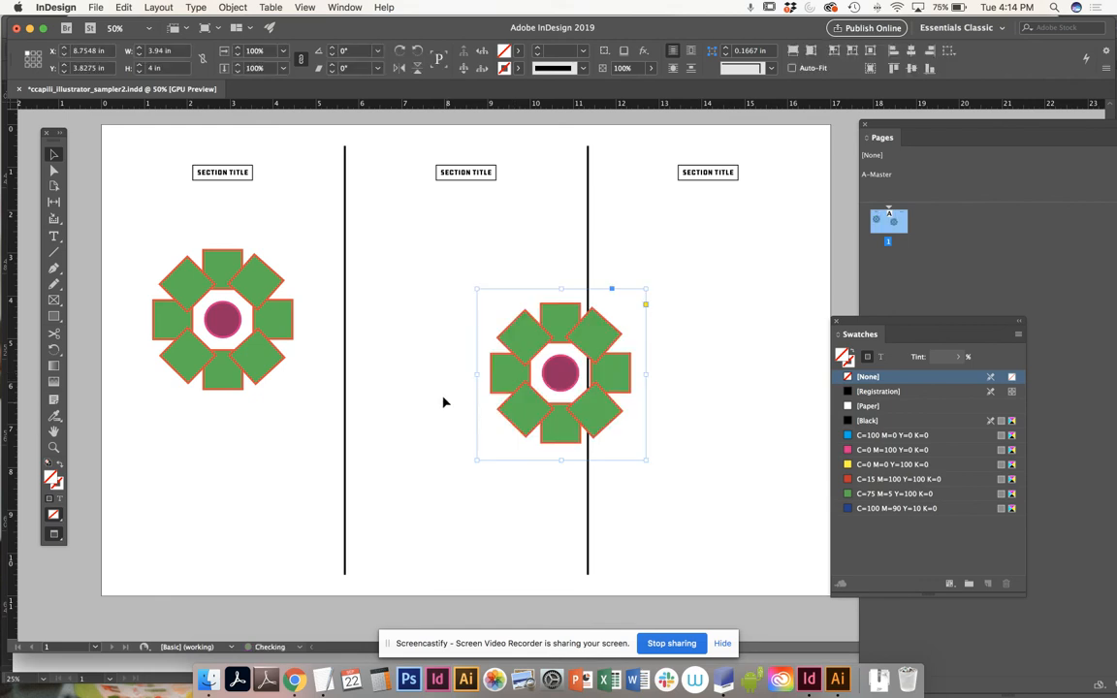
drag(580, 438, 469, 385)
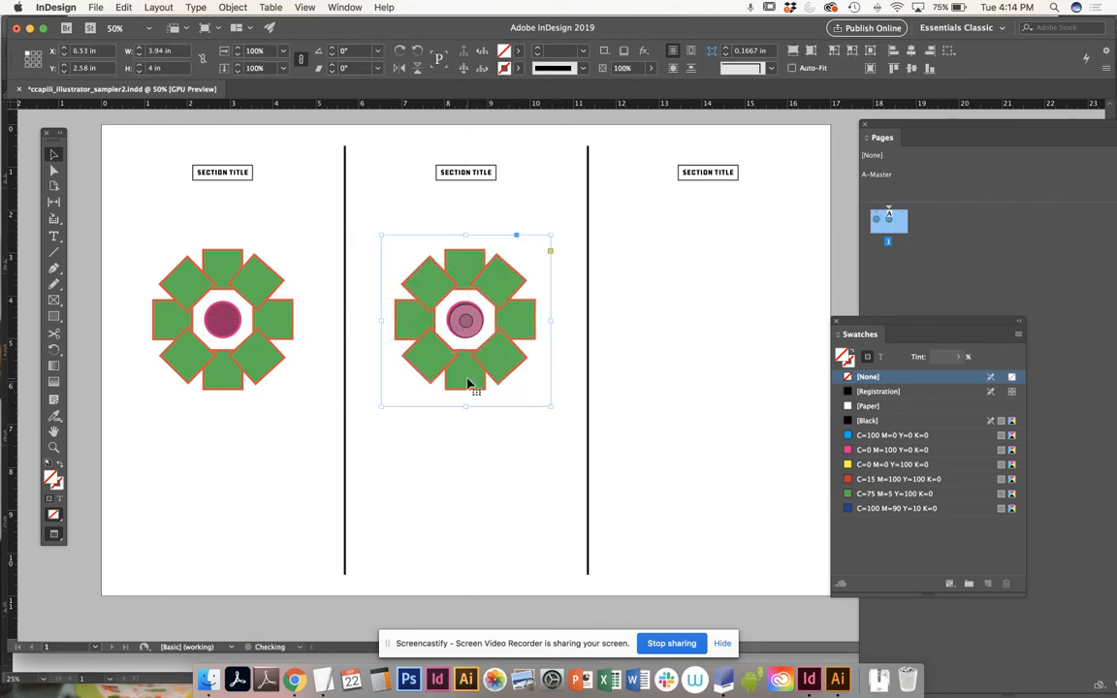
click(468, 323)
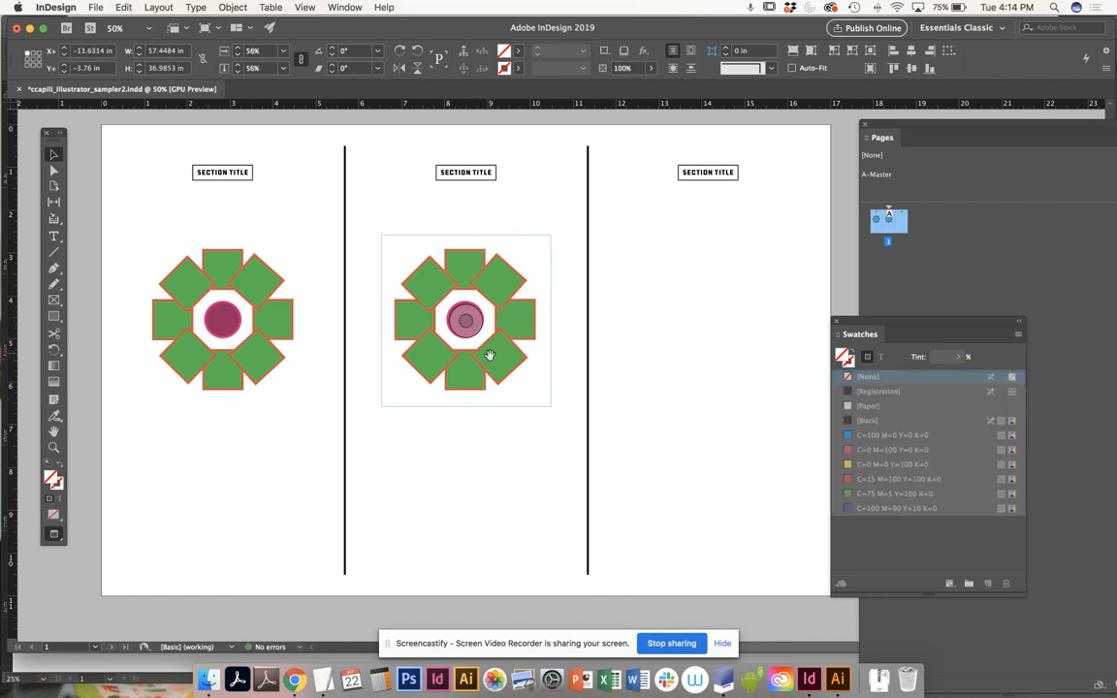
drag(501, 368, 399, 305)
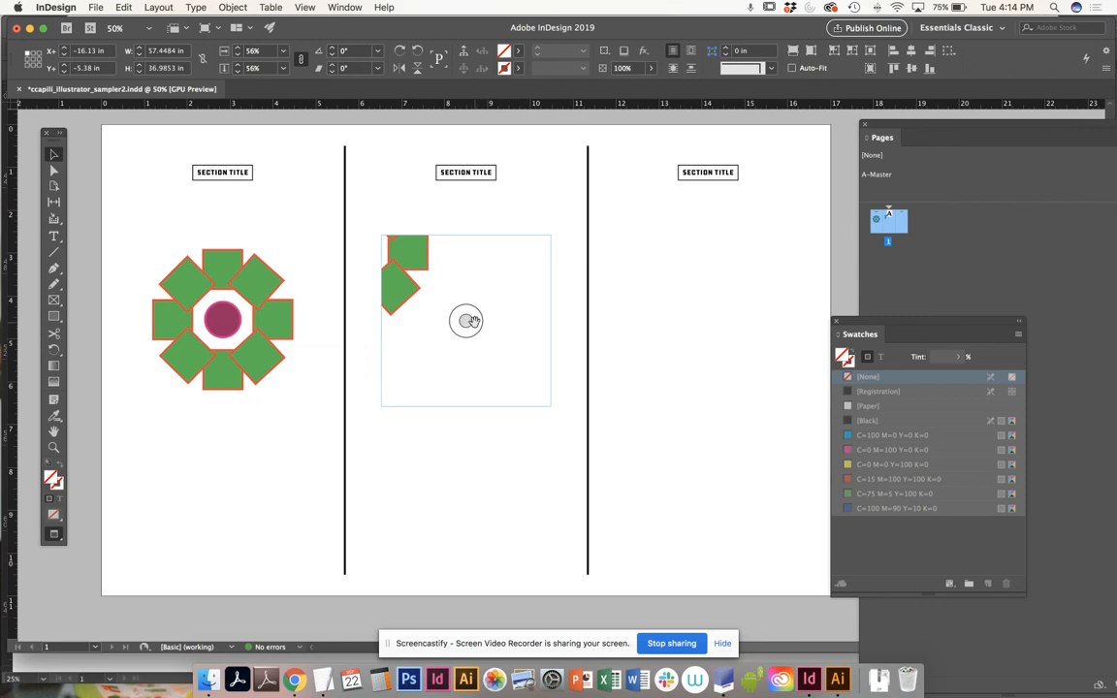
key(super+z)
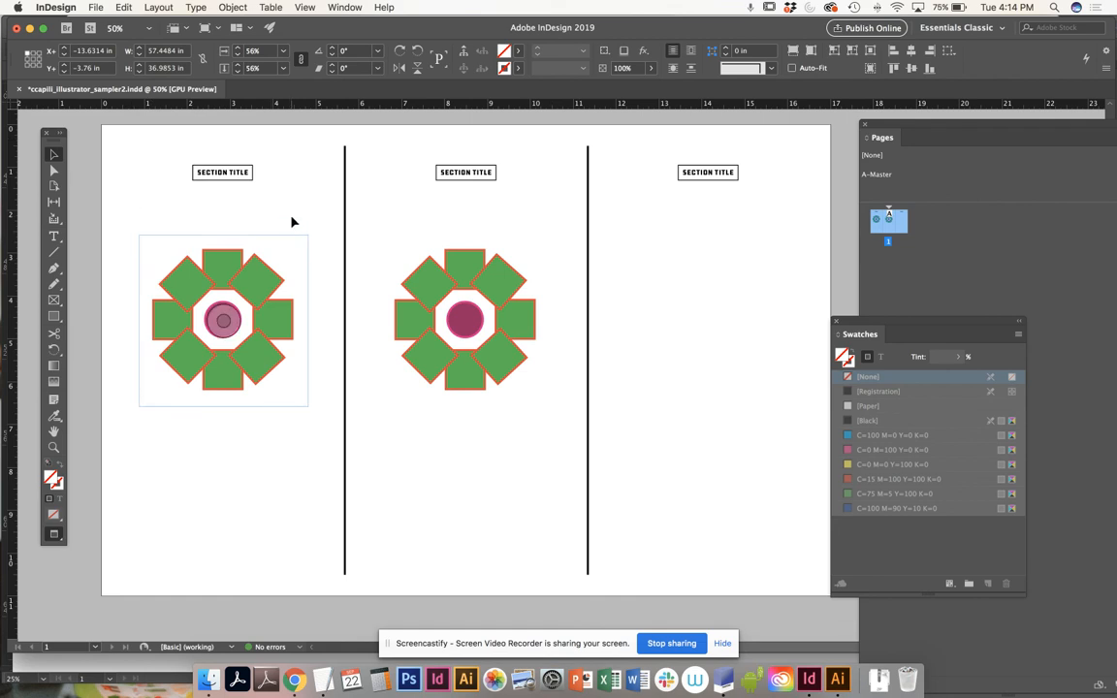
Enlarge the second column's flower frame to about 12.02 by 8.16 in and shift the artwork inside it slightly down
click(564, 298)
click(502, 293)
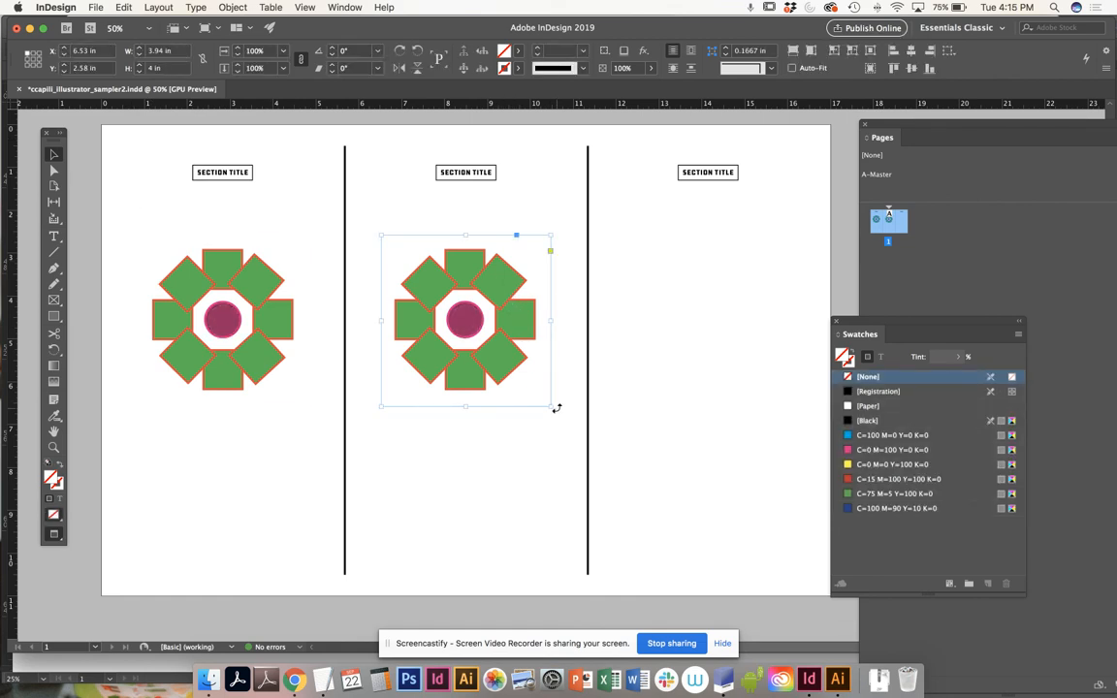
drag(549, 408, 719, 509)
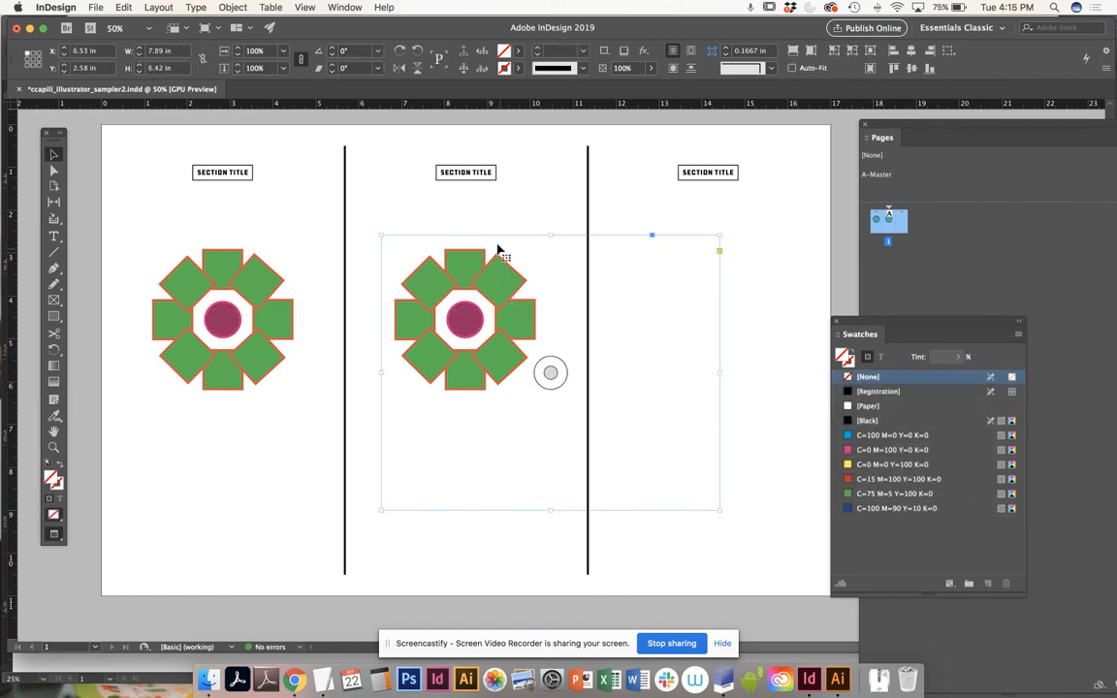
drag(379, 237, 205, 161)
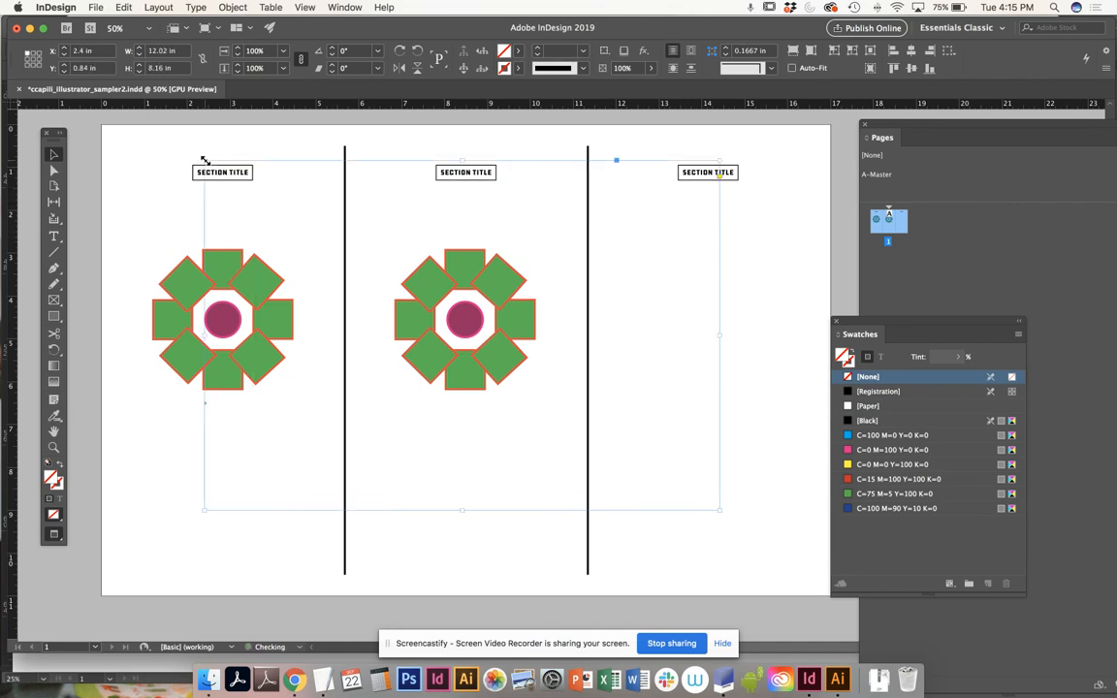
drag(464, 329, 535, 468)
drag(466, 337, 701, 413)
drag(320, 389, 518, 375)
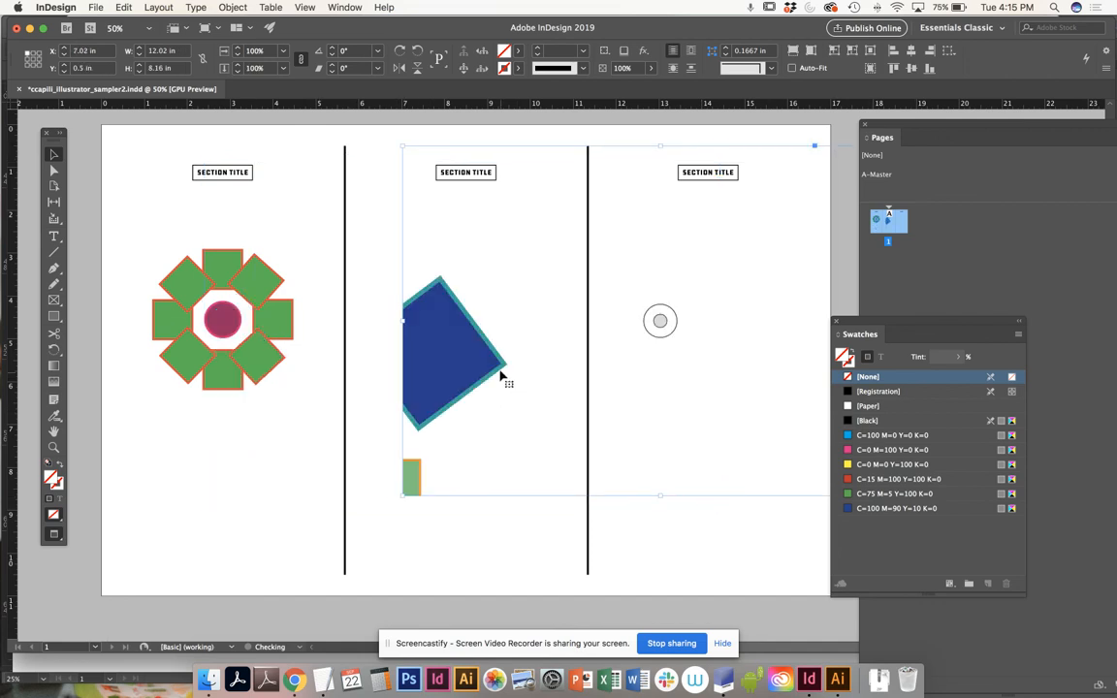
key(super+z)
key(super+z)
Pan the artwork inside the enlarged frame until the FR lettering with the blue shape sits in the second column
drag(531, 426, 226, 299)
drag(667, 339, 346, 328)
drag(625, 331, 403, 315)
drag(529, 281, 520, 234)
drag(457, 357, 475, 327)
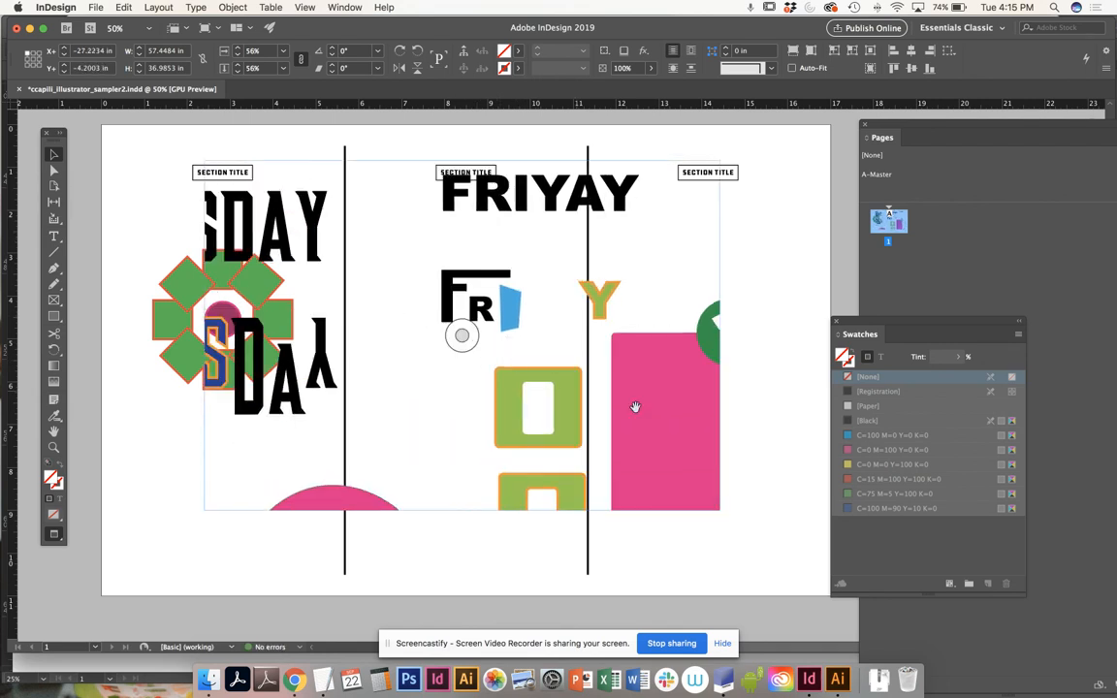
Crop the frame around the FR lettering to about 3.16 by 2.26 in and position it at about X 6.84 in, Y 3.14 in
click(717, 512)
drag(718, 508, 536, 349)
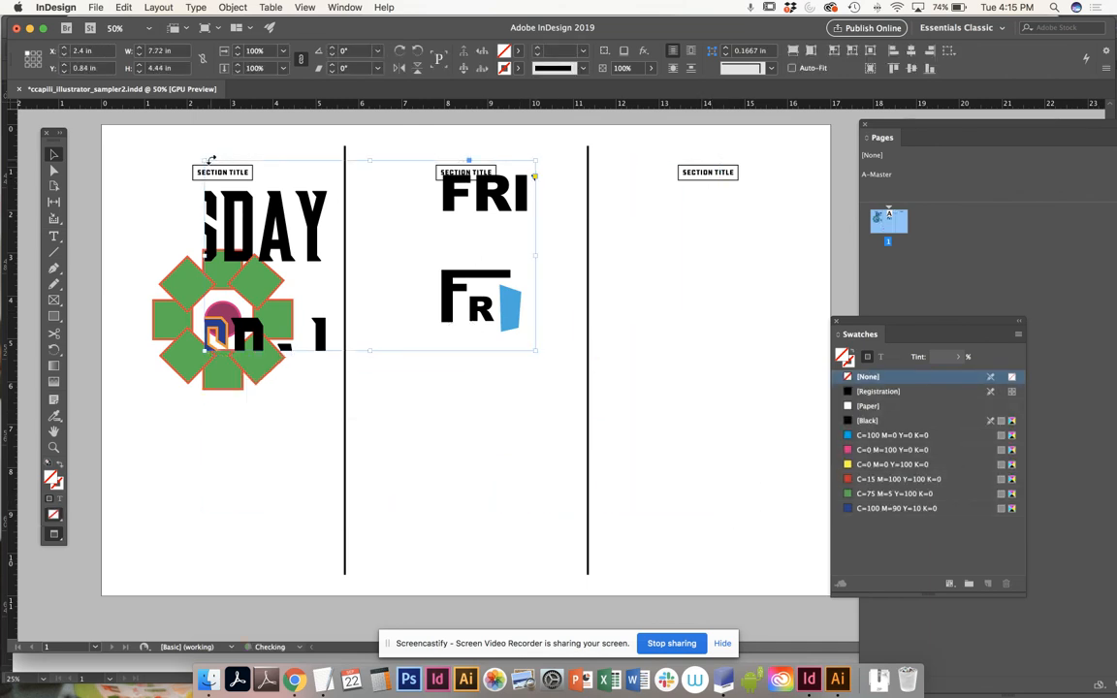
drag(202, 161, 401, 254)
drag(529, 317, 507, 322)
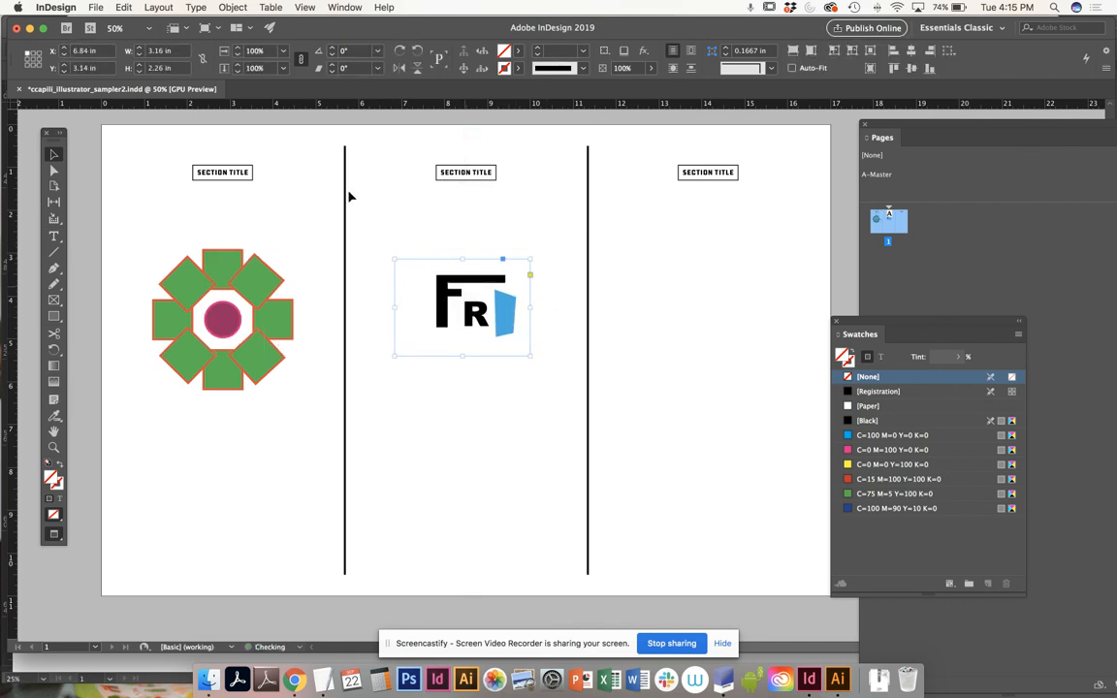
Double the FR artwork proportionally to 6.32 by 4.52 in and center the lettering beneath the second column's title
click(246, 54)
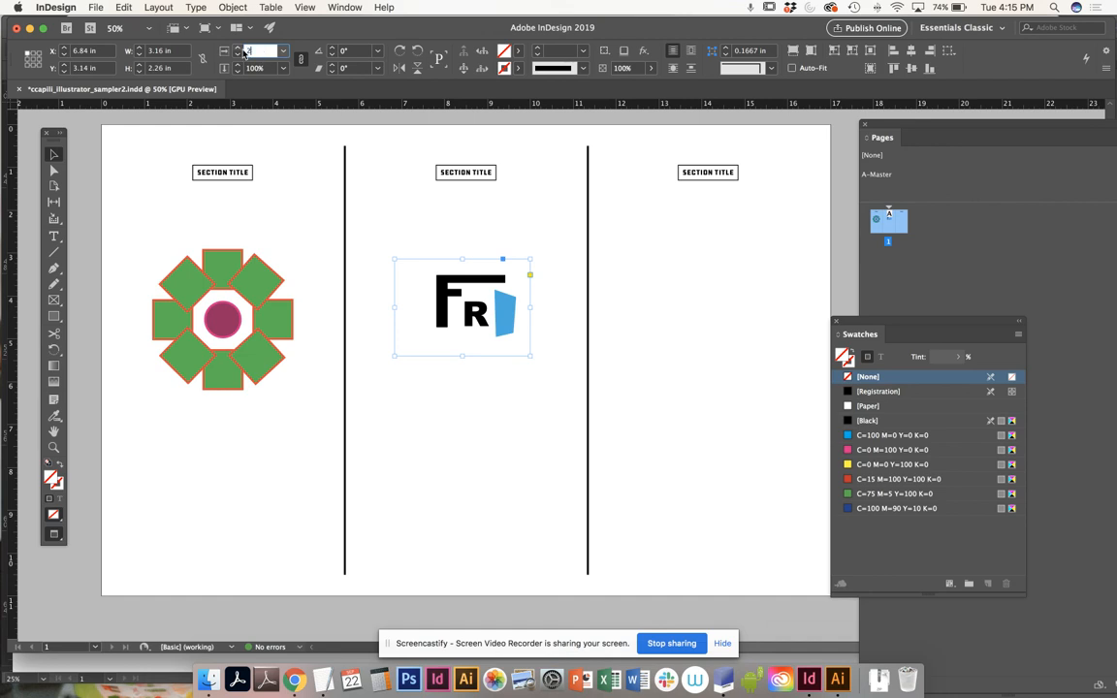
key(Return)
drag(540, 302, 438, 272)
key(Right)
key(Right)
key(Right)
key(Right)
key(Right)
key(Right)
key(Right)
key(Right)
key(Right)
key(Right)
key(Right)
key(Right)
key(Right)
key(Right)
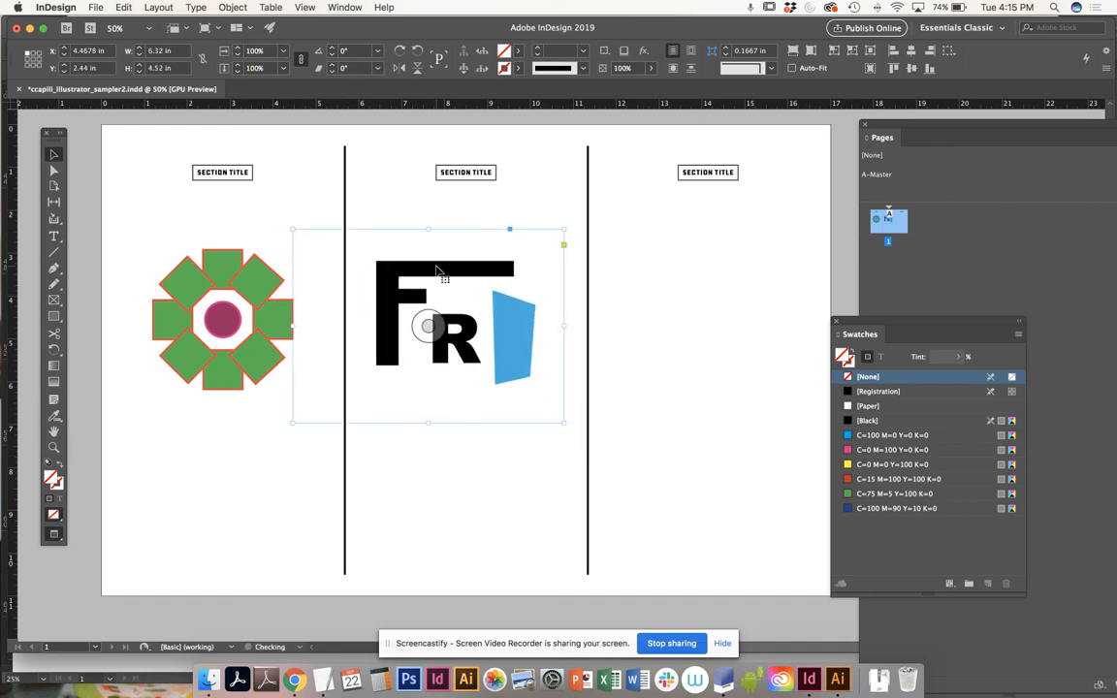
key(Right)
key(Right)
key(Right)
key(Right)
key(Right)
key(Right)
key(Right)
key(Right)
key(Right)
key(Right)
key(Right)
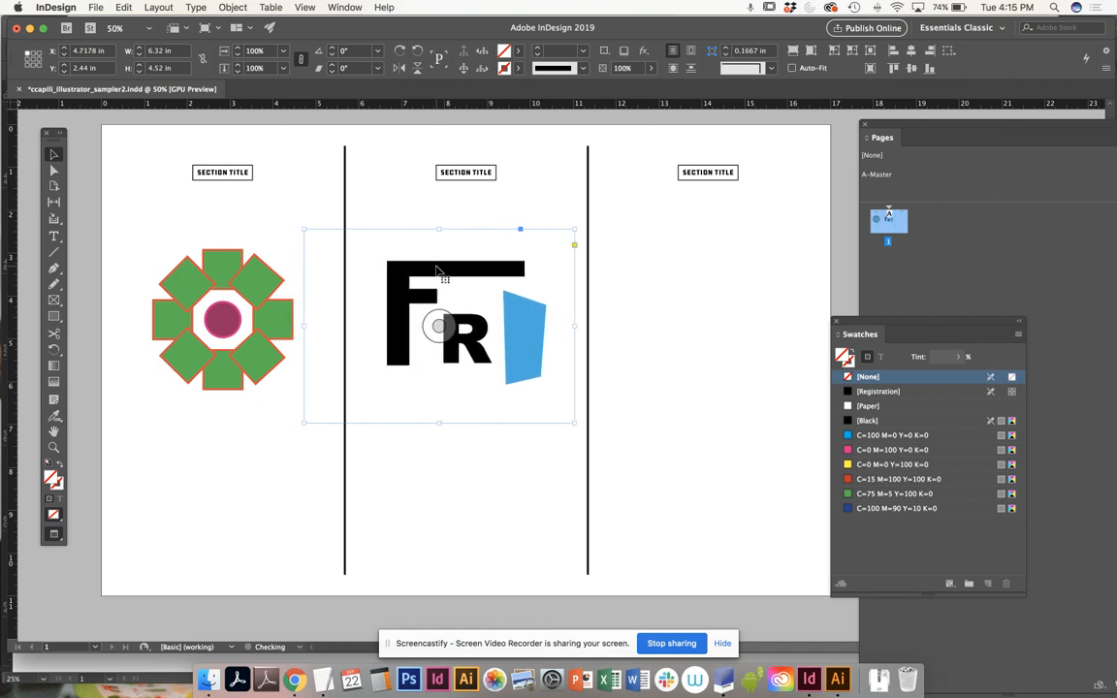
Crop the empty left side of the FR frame to make the frame about 5.05 in wide
drag(307, 326, 360, 326)
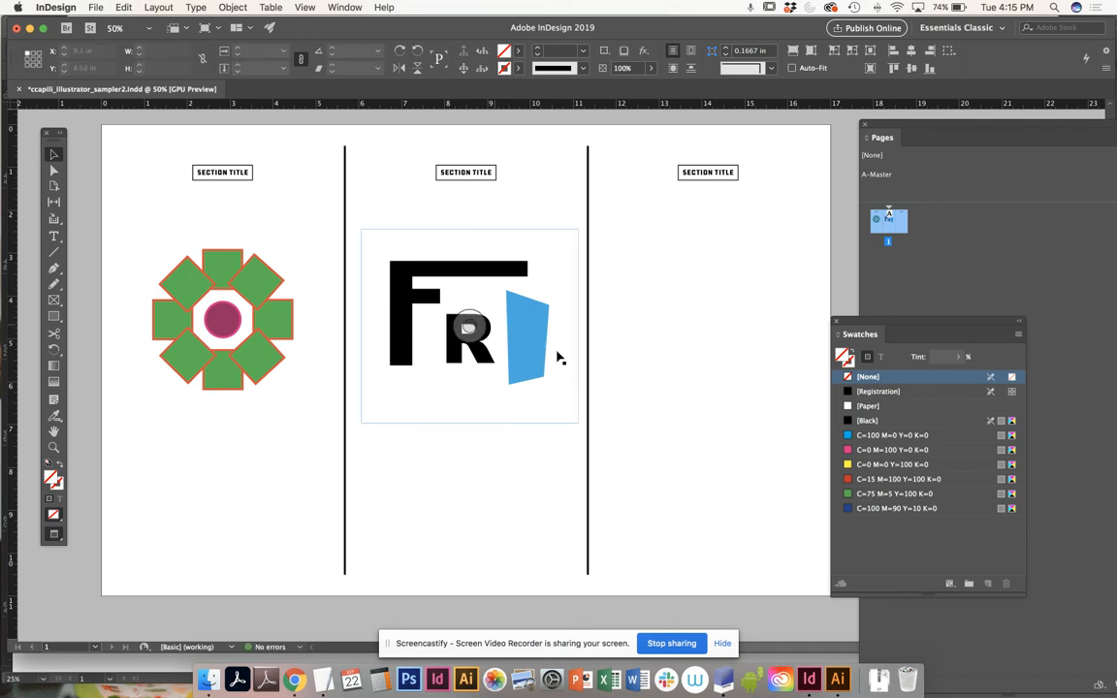
drag(530, 344, 533, 344)
key(super+z)
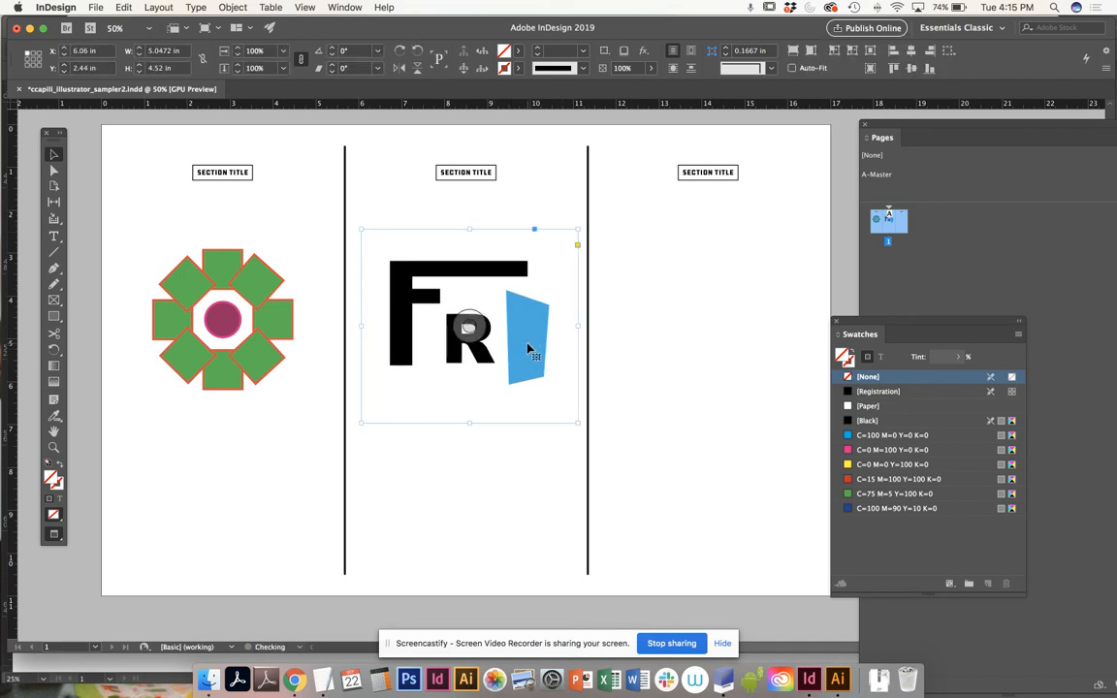
Paste a copy of the FR frame into the third column and pan its artwork to the white Y in a green circle
key(super+v)
drag(599, 403, 574, 300)
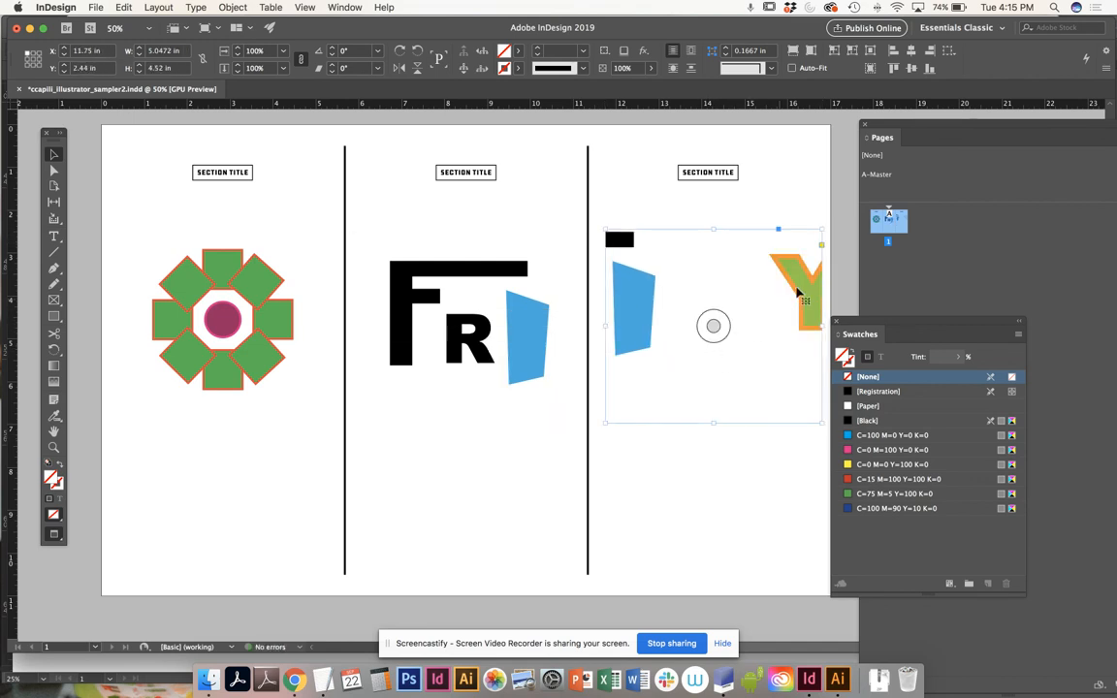
drag(722, 324, 458, 317)
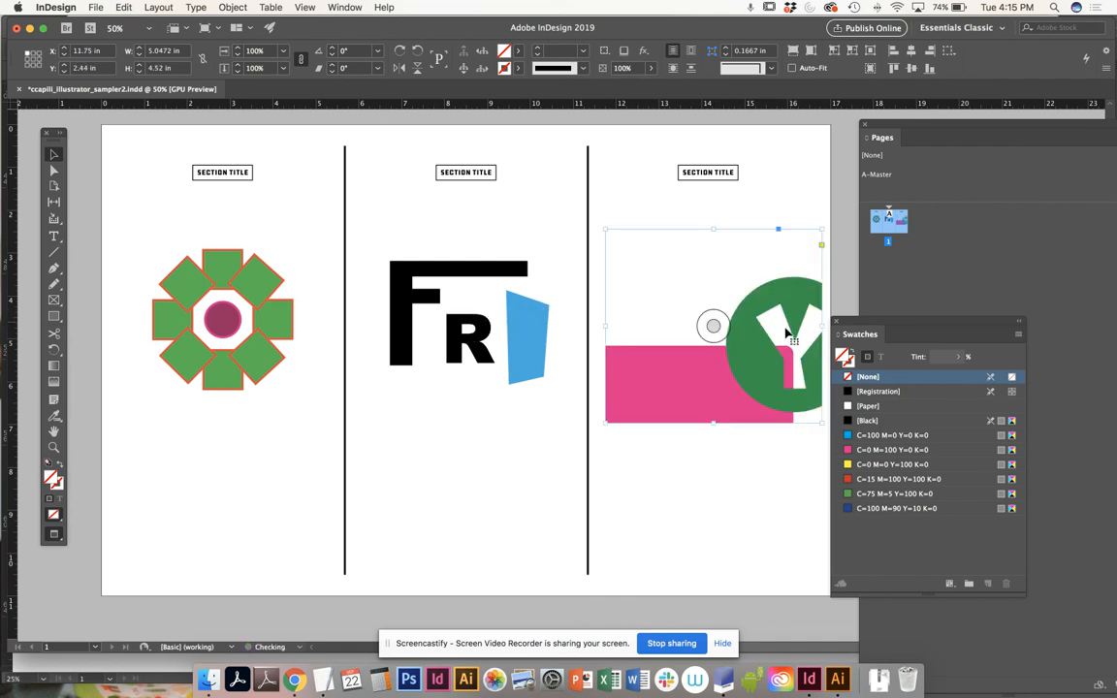
drag(761, 355, 637, 303)
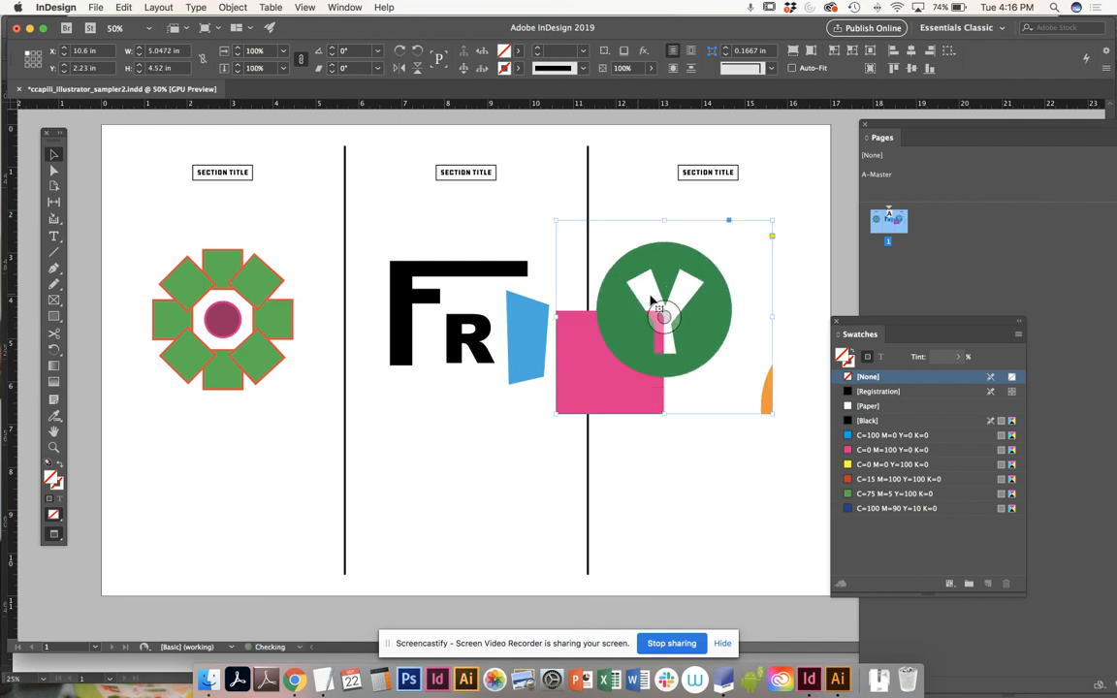
Crop the Y artwork's frame to about 4.54 by 3.9 in and position it in the third column at about X 11.96 in, Y 2.39 in
drag(773, 413, 750, 386)
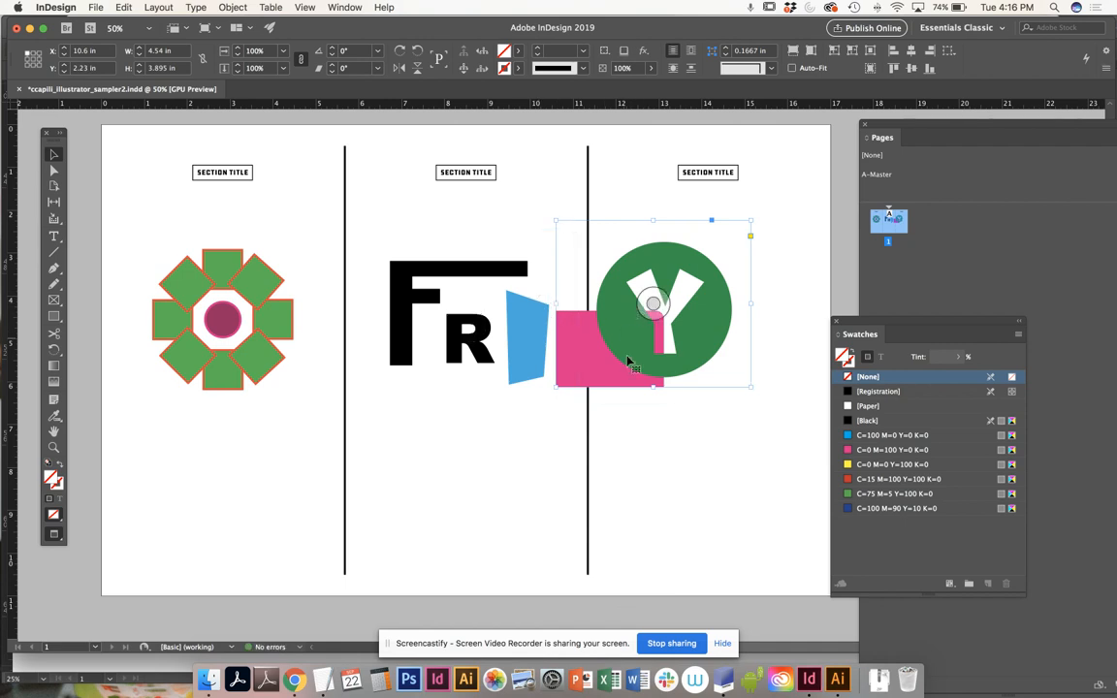
drag(718, 371, 775, 388)
key(Up)
key(Up)
key(Up)
key(Up)
key(Up)
key(Up)
key(Up)
key(Up)
key(Up)
key(Up)
key(Up)
key(Up)
key(Up)
key(Up)
key(Up)
key(Up)
key(Up)
key(Up)
click(738, 468)
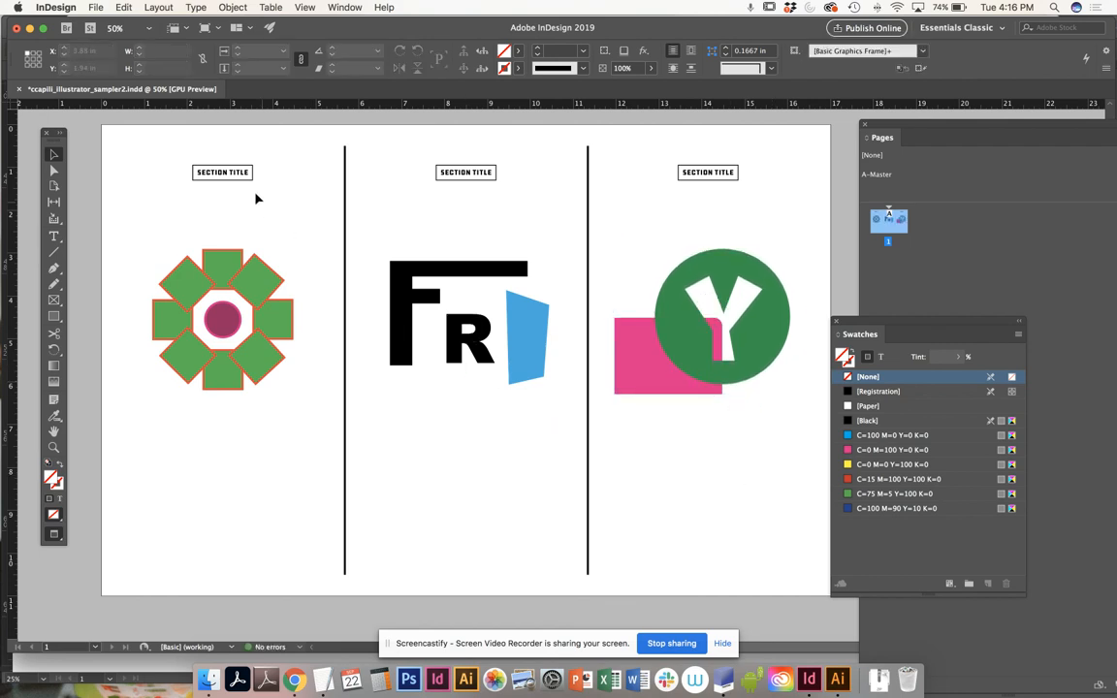
click(268, 295)
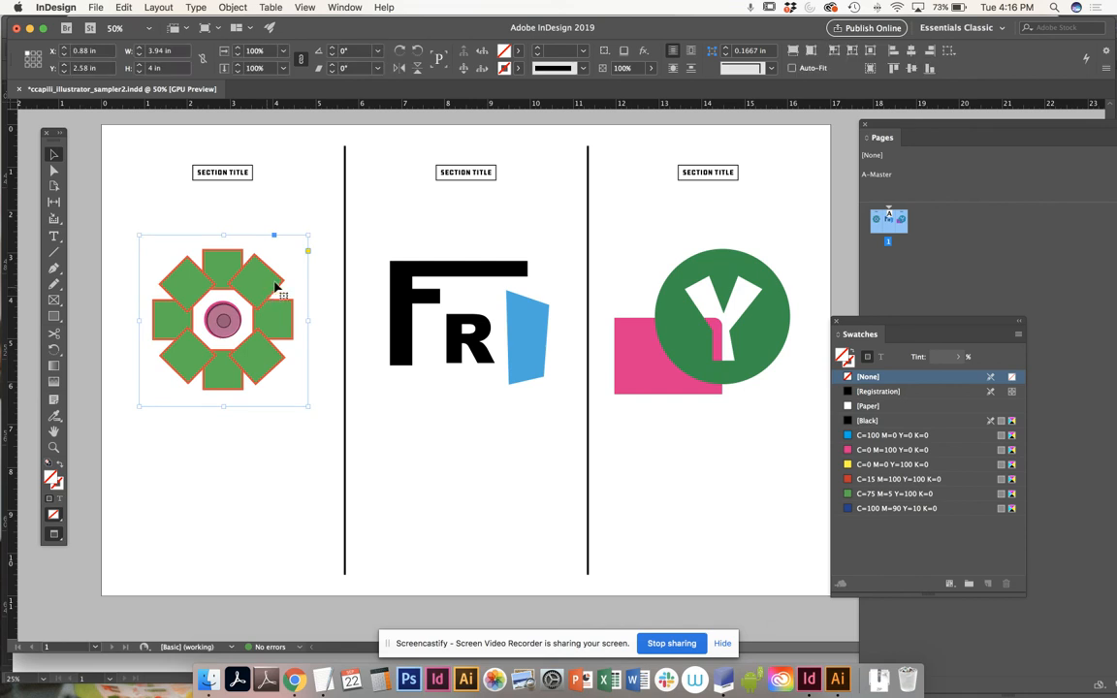
click(436, 270)
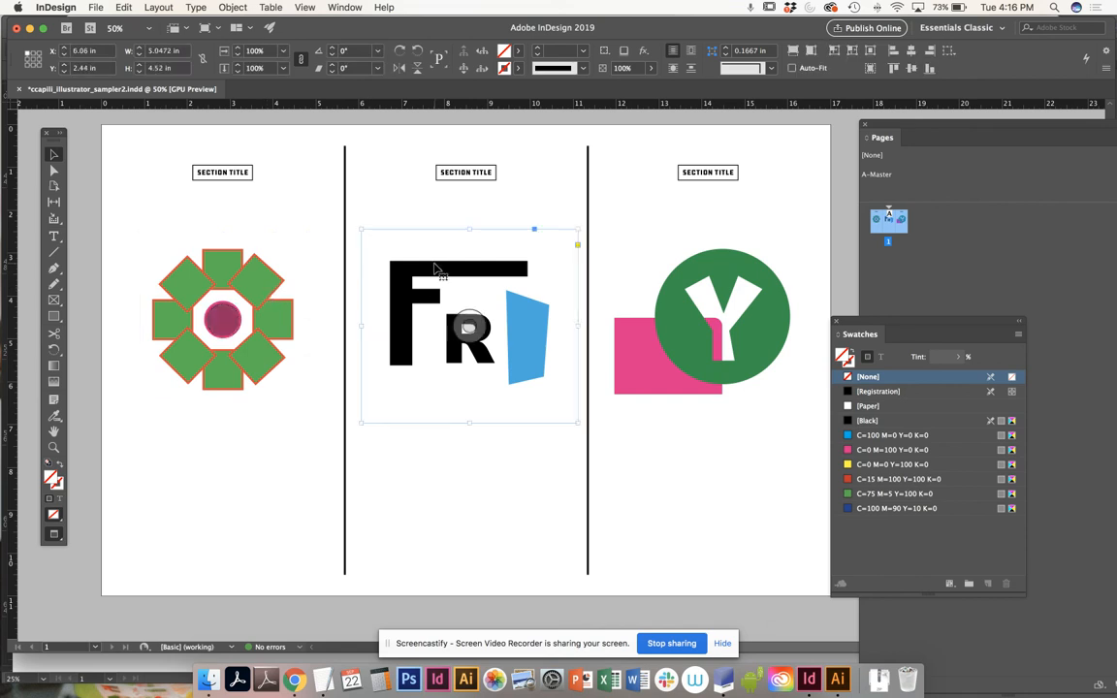
click(741, 409)
Move the Y artwork slightly up and place a duplicate below it in the third column at about X 11.87 in, Y 6.23 in
click(738, 379)
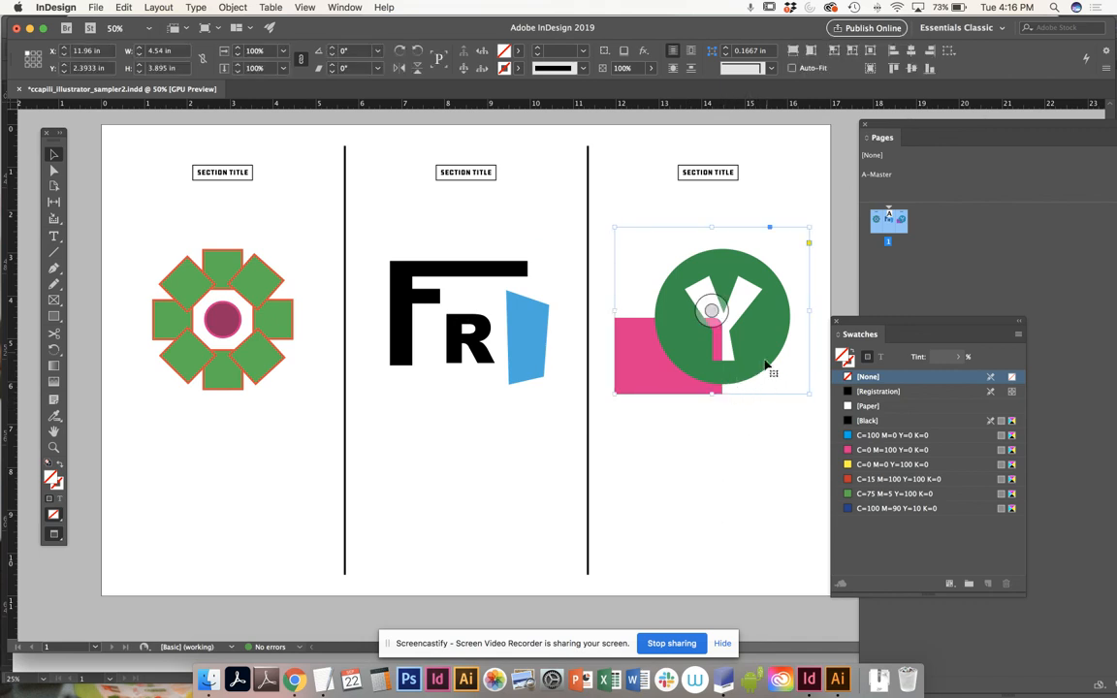
mouse_move(771, 315)
mouse_down()
mouse_move(763, 370)
mouse_move(763, 293)
mouse_up()
drag(767, 359, 755, 533)
mouse_move(756, 328)
mouse_down()
mouse_move(755, 288)
mouse_move(756, 312)
mouse_up()
mouse_move(777, 523)
mouse_down()
mouse_move(777, 494)
mouse_move(777, 512)
mouse_up()
Pan the artwork inside the lower duplicate frame to show the white star in the orange circle
click(707, 473)
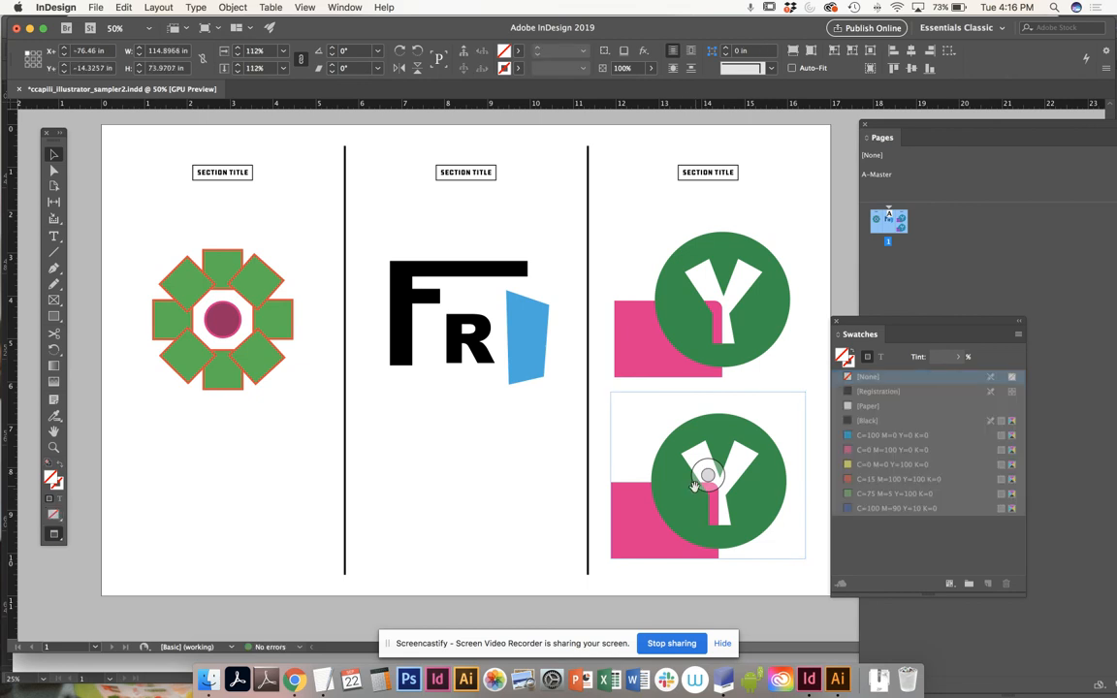
drag(677, 496, 764, 363)
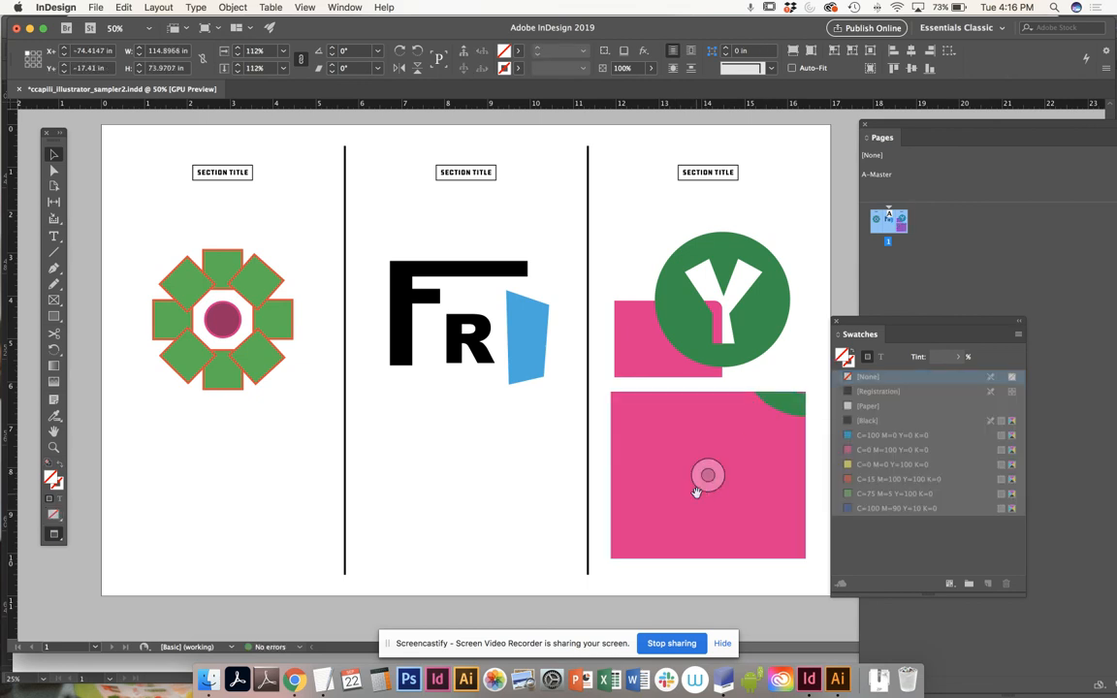
drag(700, 479, 708, 422)
drag(707, 475, 705, 524)
drag(707, 474, 445, 494)
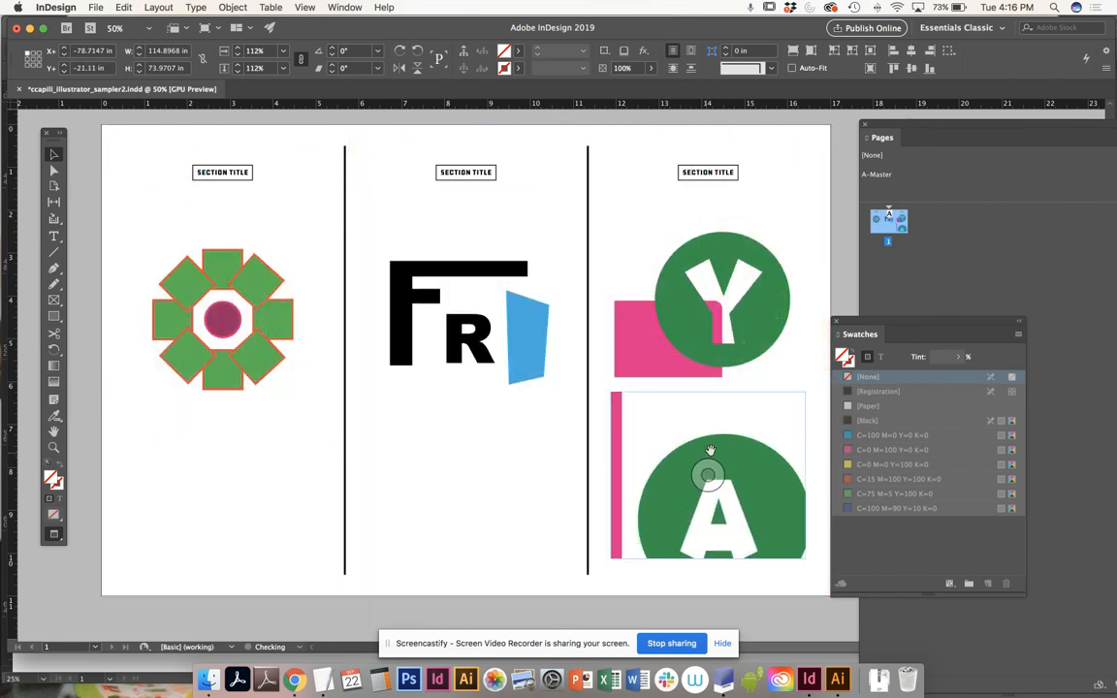
drag(710, 472, 768, 529)
mouse_move(706, 472)
mouse_down()
mouse_move(749, 459)
mouse_move(721, 455)
mouse_up()
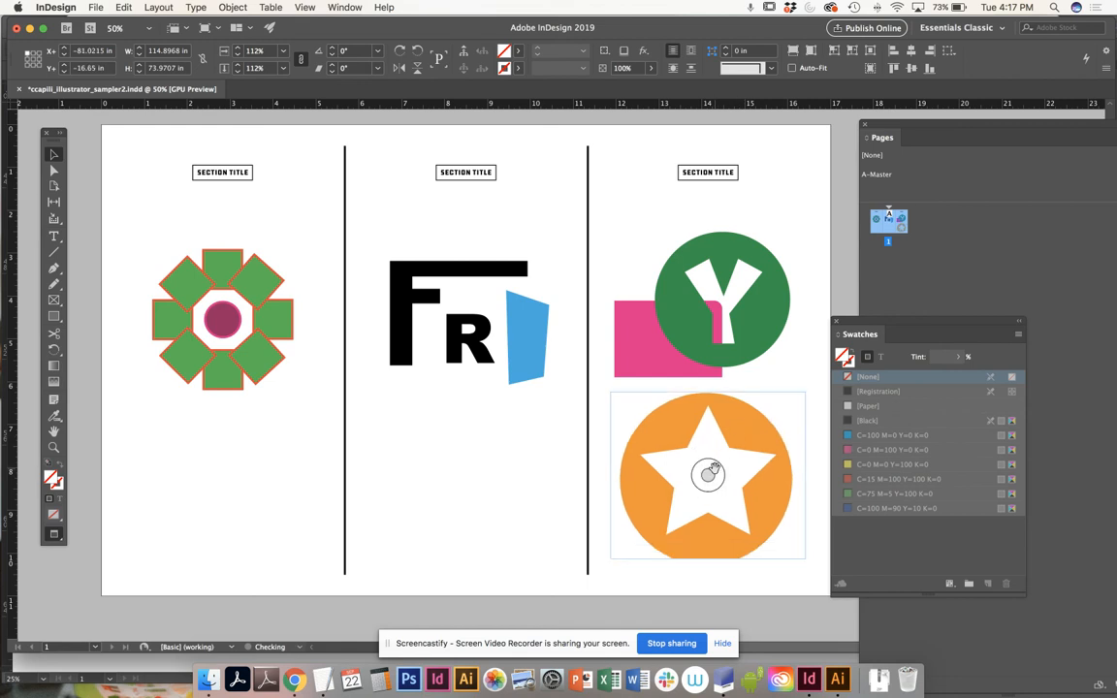
Reduce the star artwork's scale to 109% and bring the orange circle back to the middle of its frame
click(238, 55)
click(239, 55)
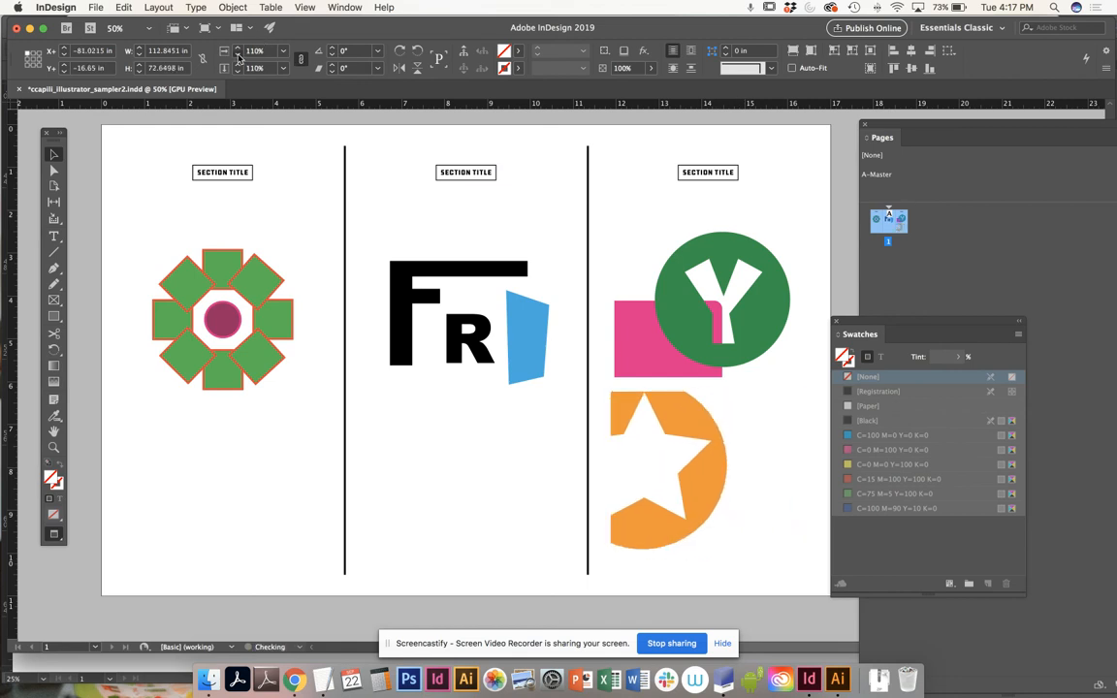
click(238, 55)
drag(663, 466, 757, 478)
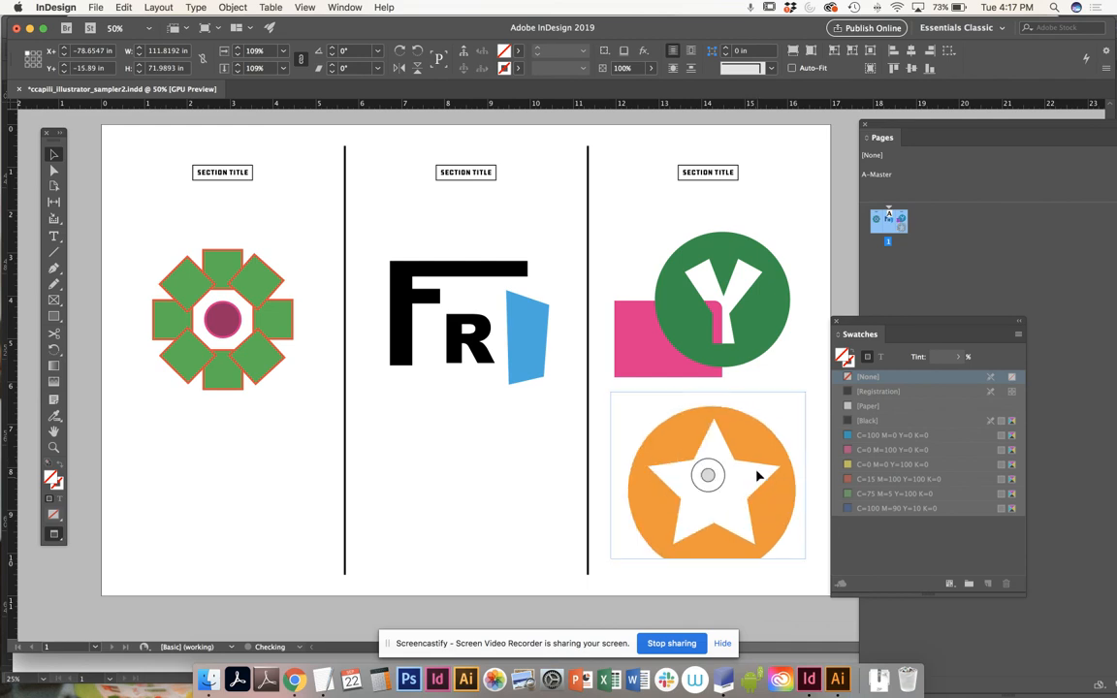
Raise the Y artwork to Y 1.605 in and extend the star frame's bottom edge to fit the whole orange circle
click(798, 179)
drag(766, 308, 771, 291)
click(766, 463)
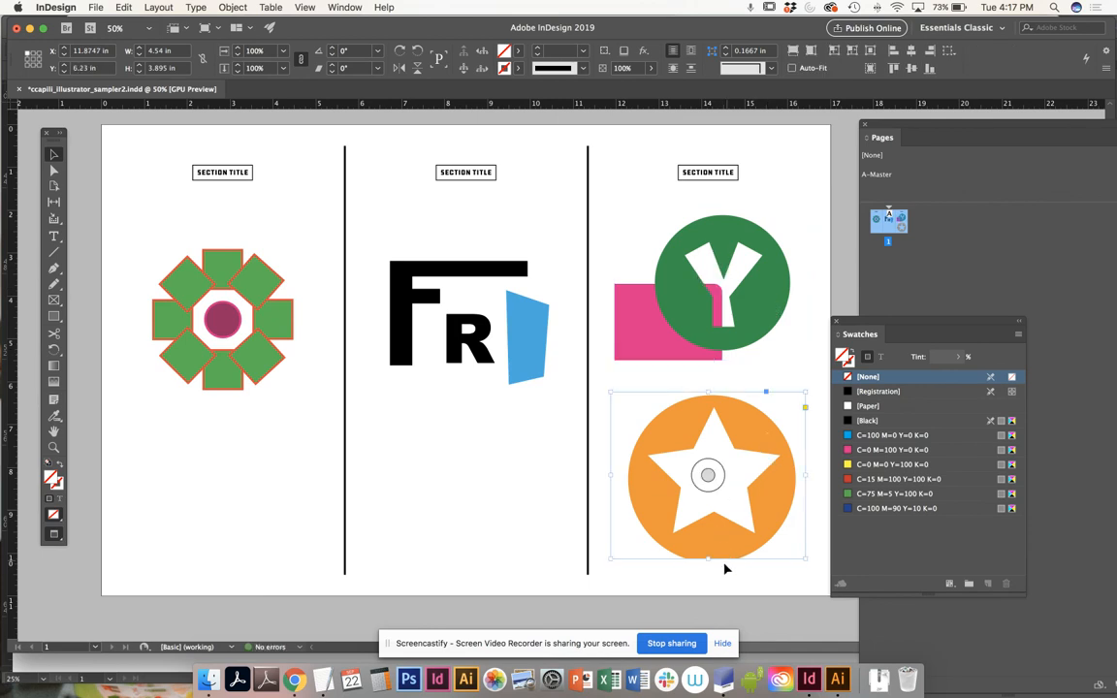
drag(708, 560, 708, 570)
Save the layout document
click(774, 363)
key(super+minus)
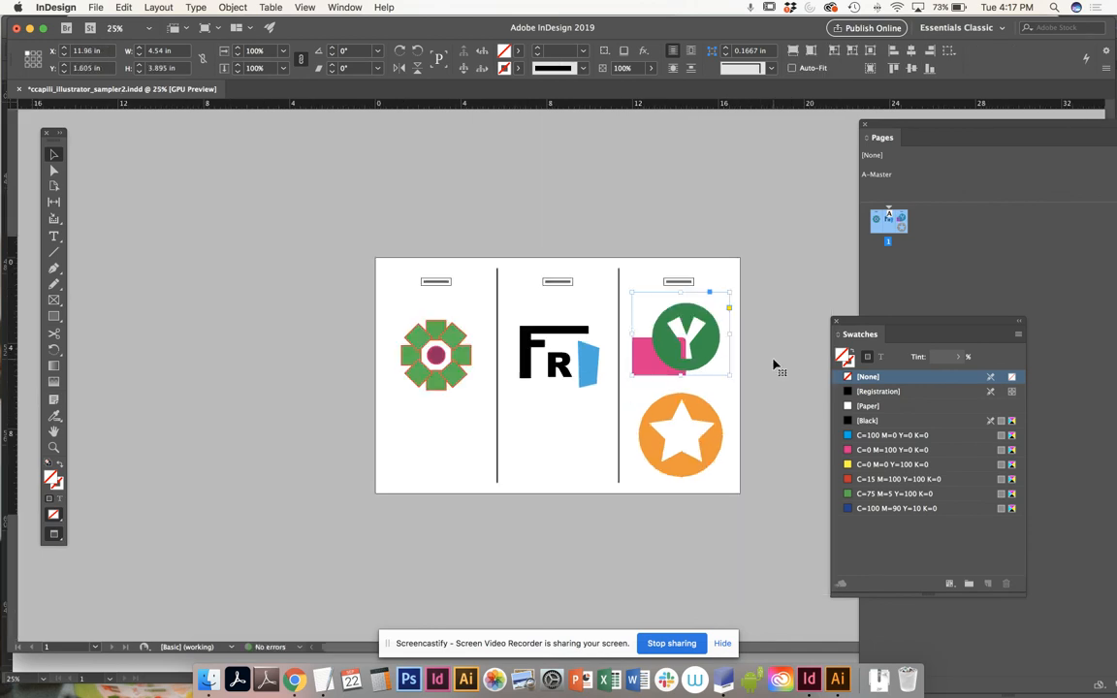
key(super+s)
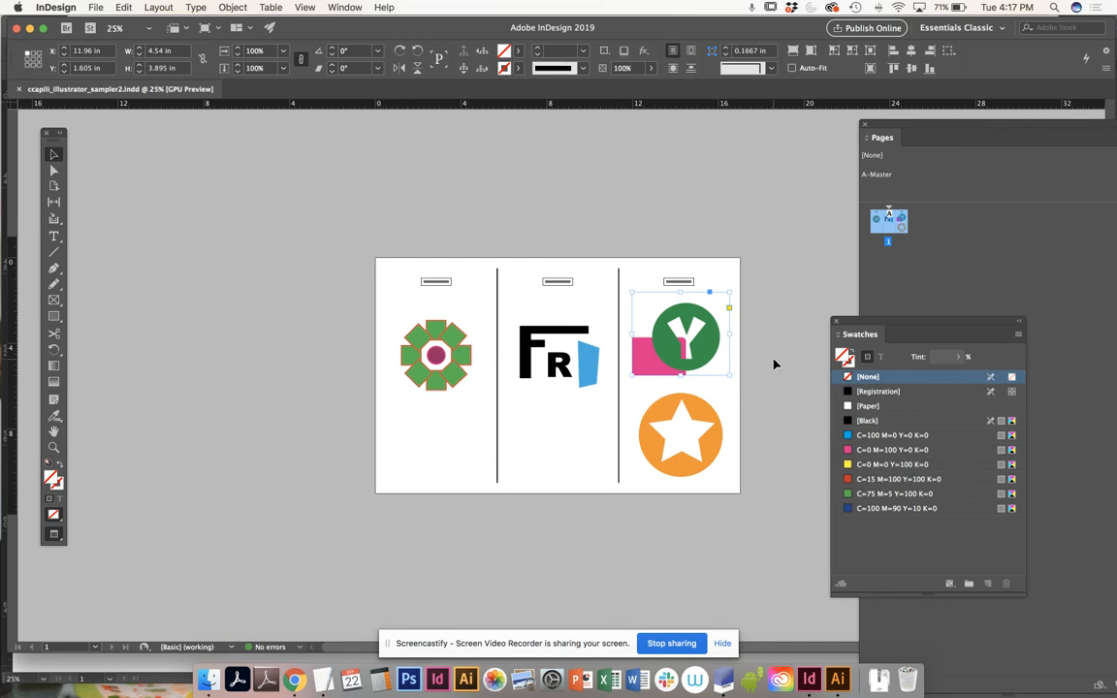
Shorten the Pages panel and reposition it beside the document so its page controls are accessible
key(super+equal)
drag(327, 349, 419, 311)
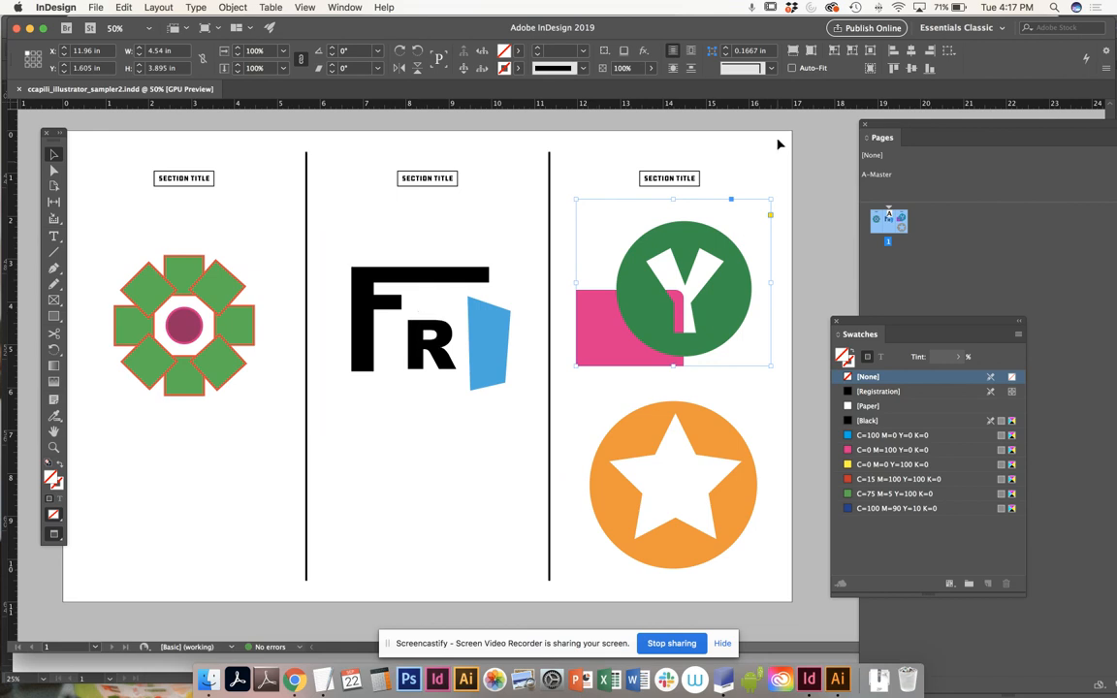
click(893, 126)
drag(922, 129, 784, 68)
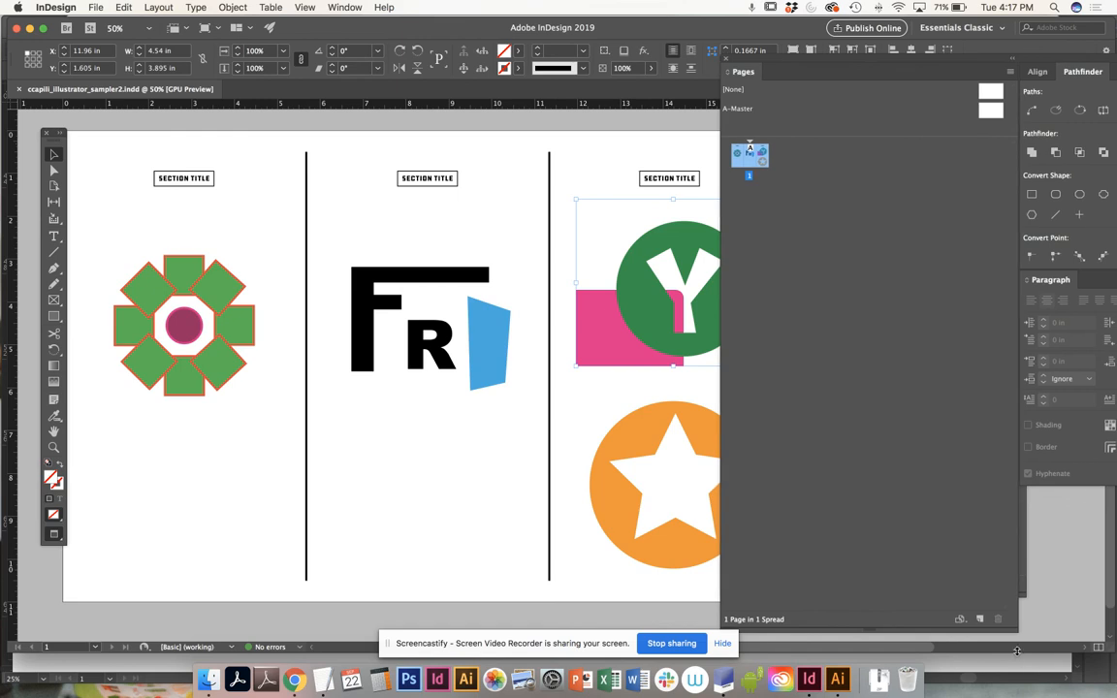
drag(1012, 629, 941, 259)
drag(831, 61, 919, 133)
click(897, 304)
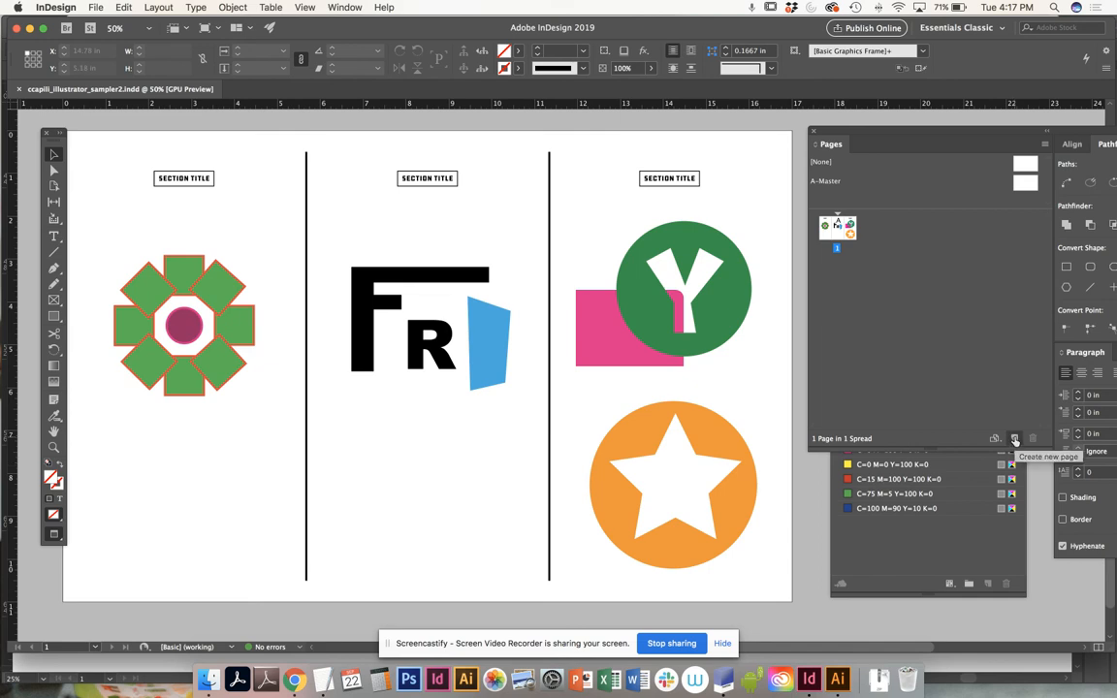
Duplicate page 1 with all its artwork as page 2 and bring the new page into view
click(839, 225)
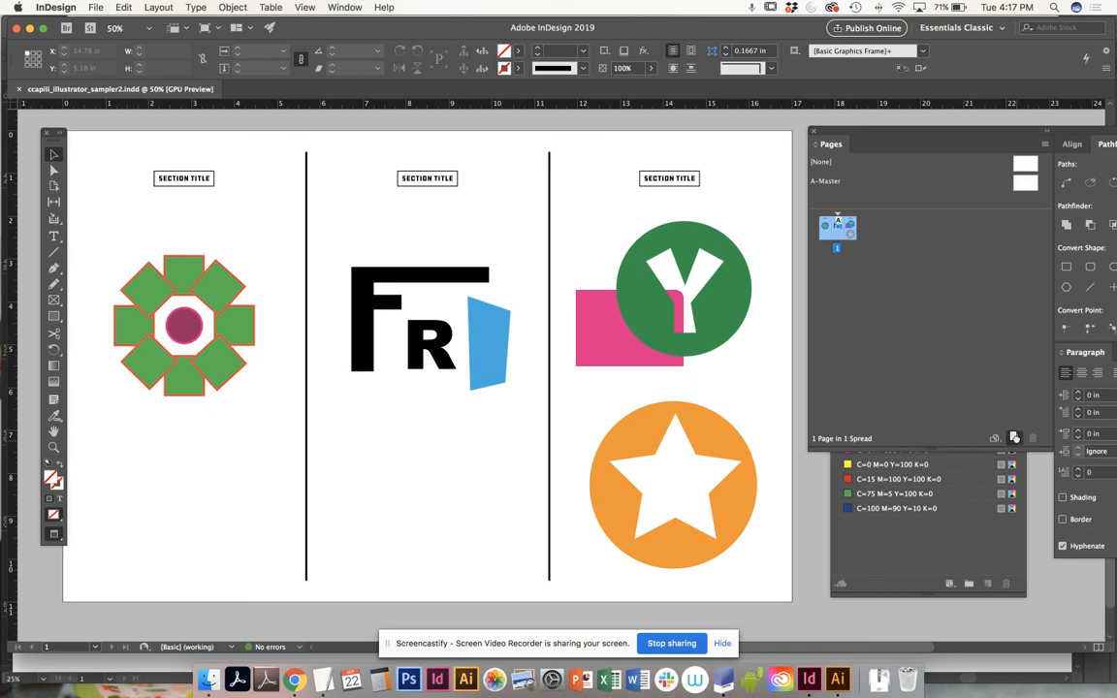
click(1014, 438)
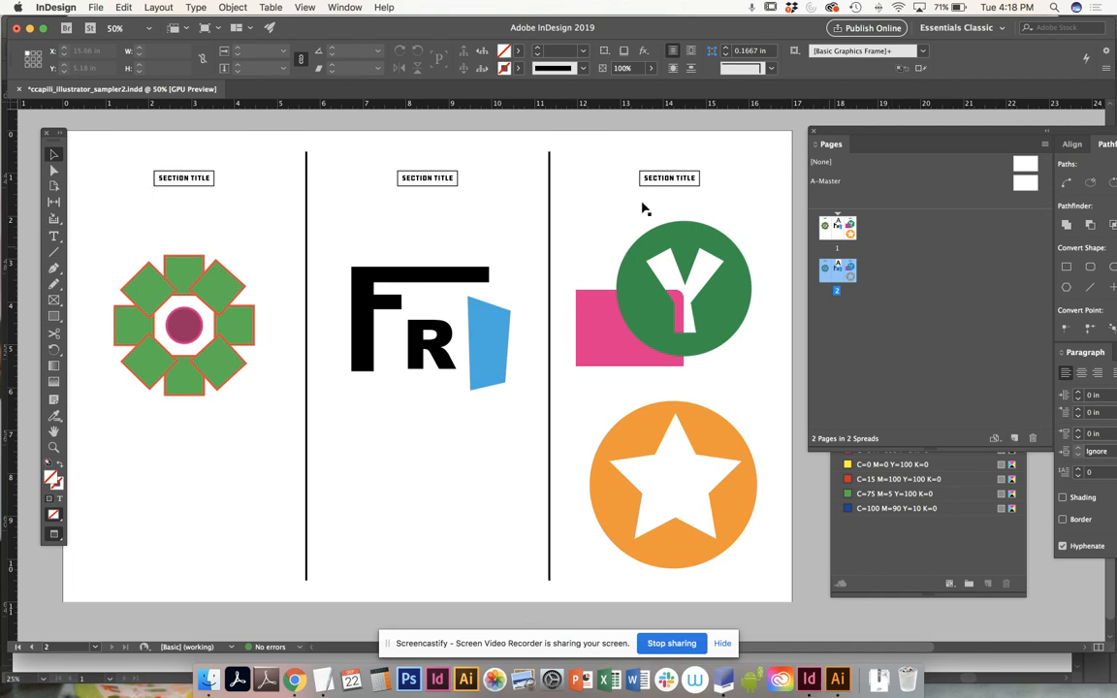
key(super+minus)
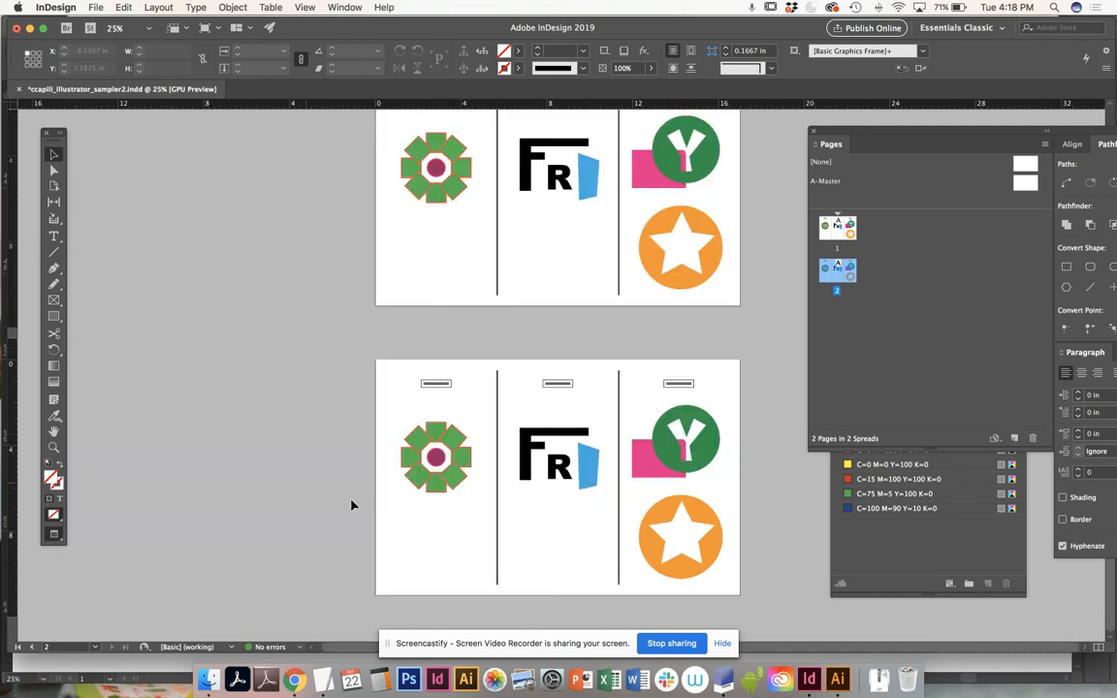
key(super+equal)
drag(534, 522, 392, 319)
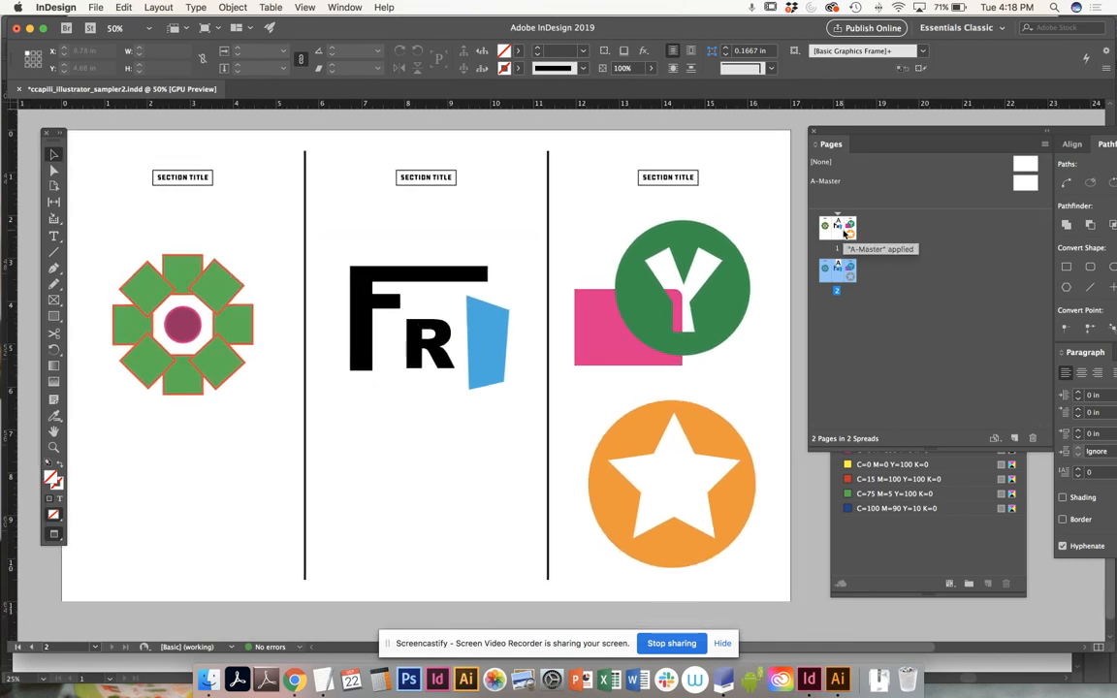
Pan the artwork inside page 2's first-column frame up and left to move the green flower out
click(189, 186)
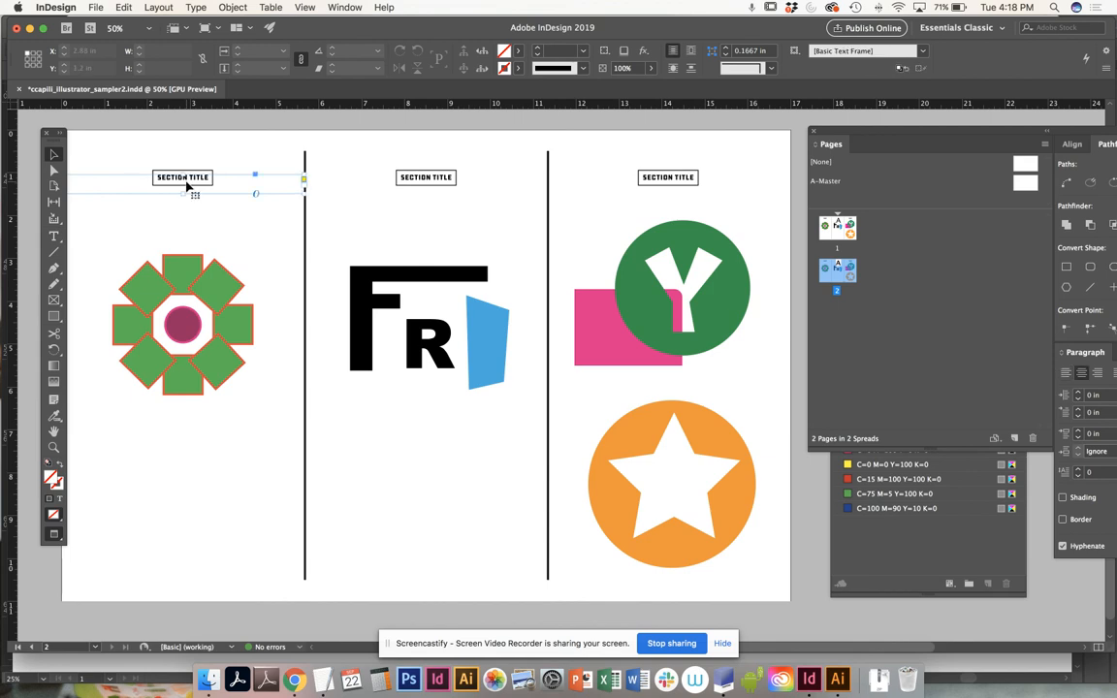
click(183, 326)
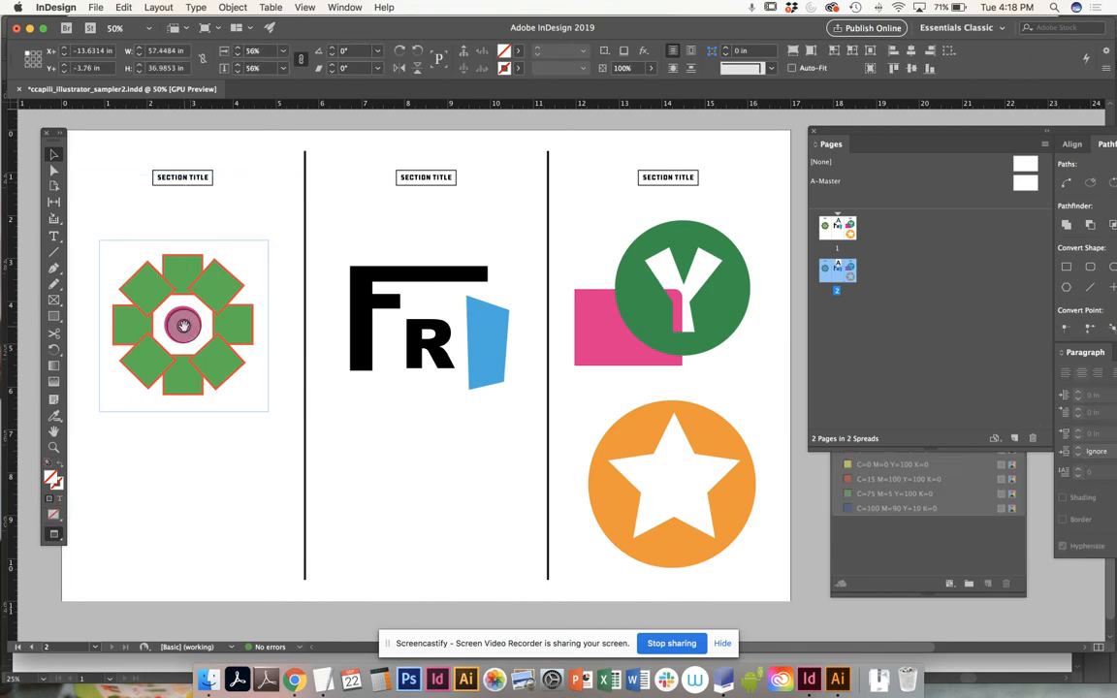
drag(185, 330, 127, 270)
drag(191, 327, 139, 274)
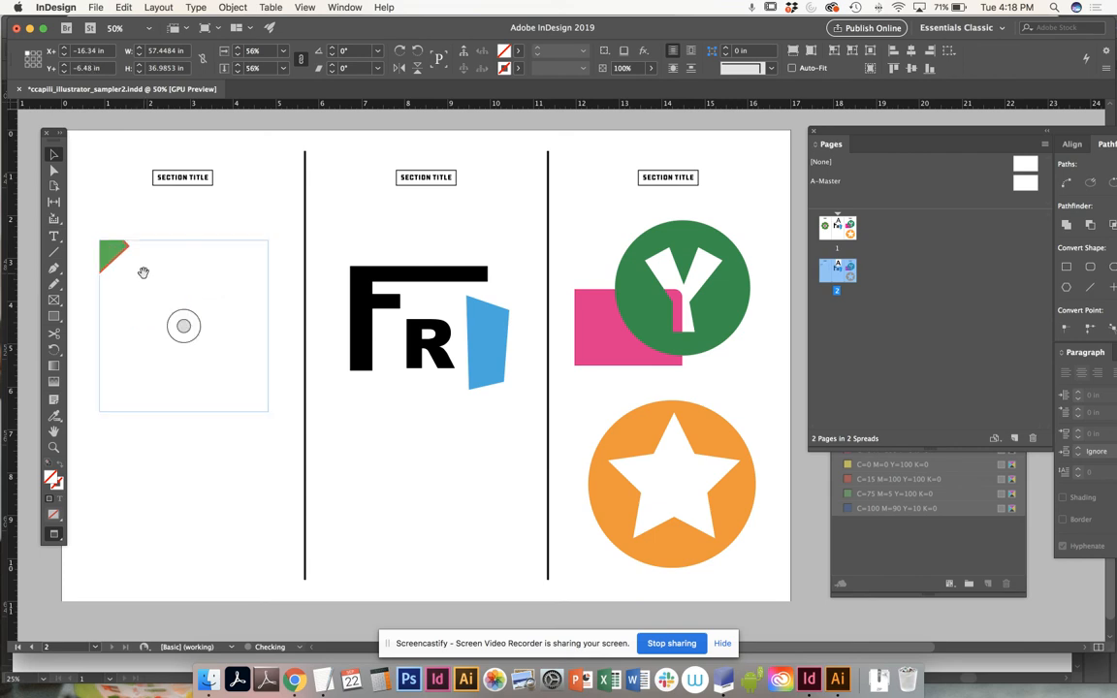
Temporarily enlarge the first-column frame to locate the pink artwork, pan it into place, and crop the frame to about 4.54 × 4.92 in
key(super+minus)
key(super+minus)
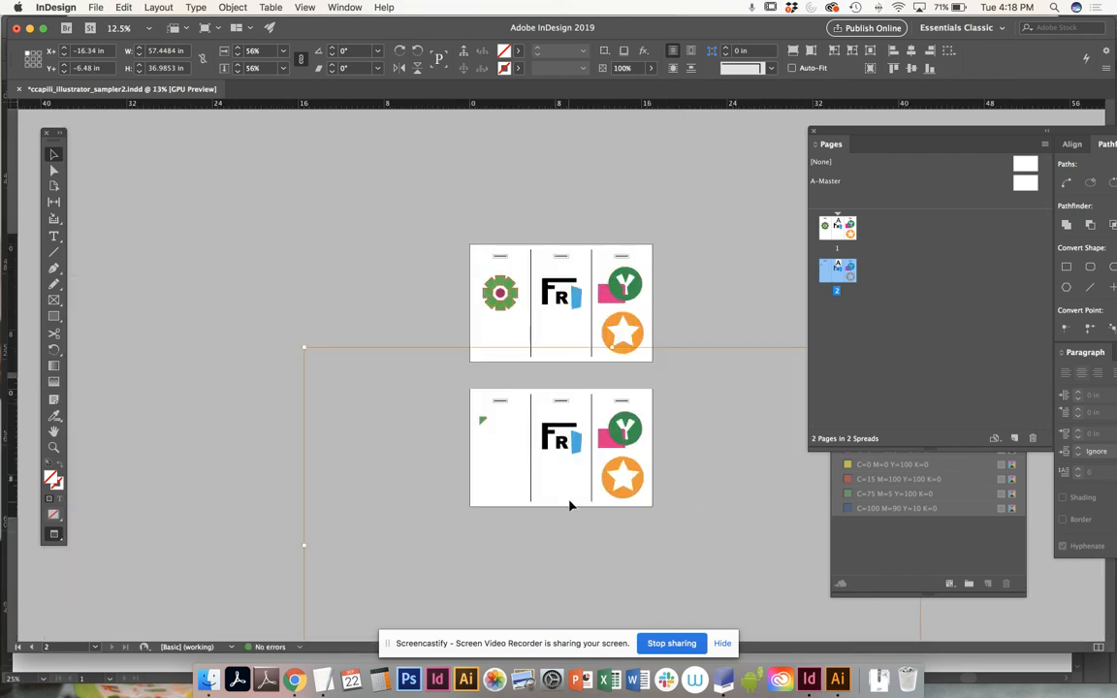
click(490, 430)
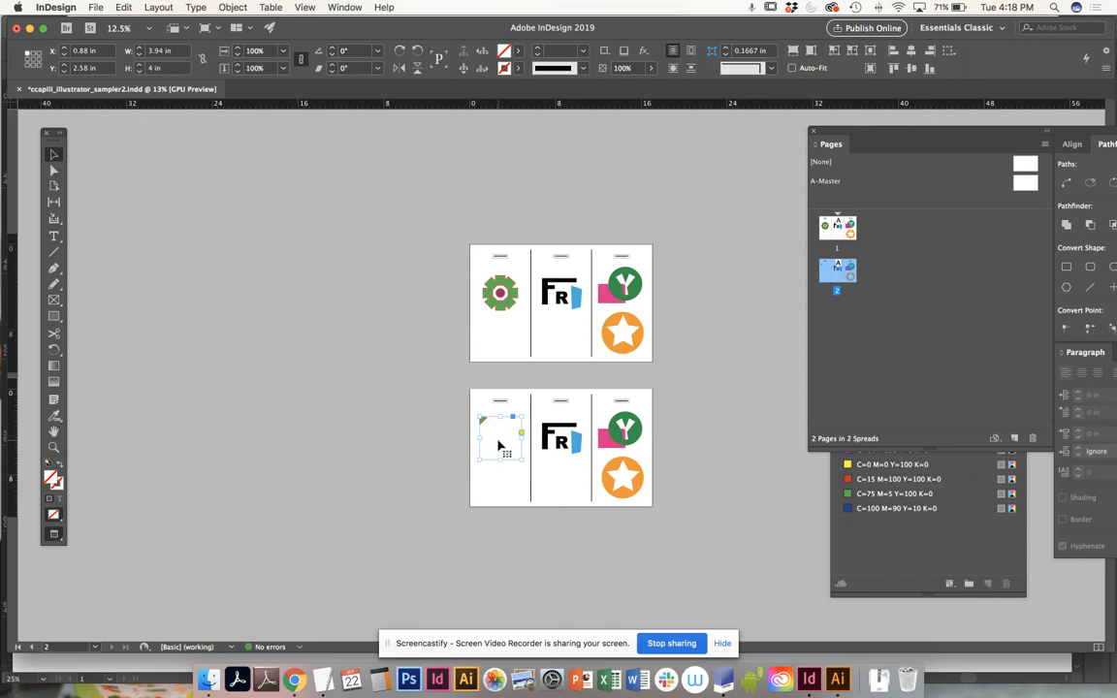
drag(520, 459, 697, 549)
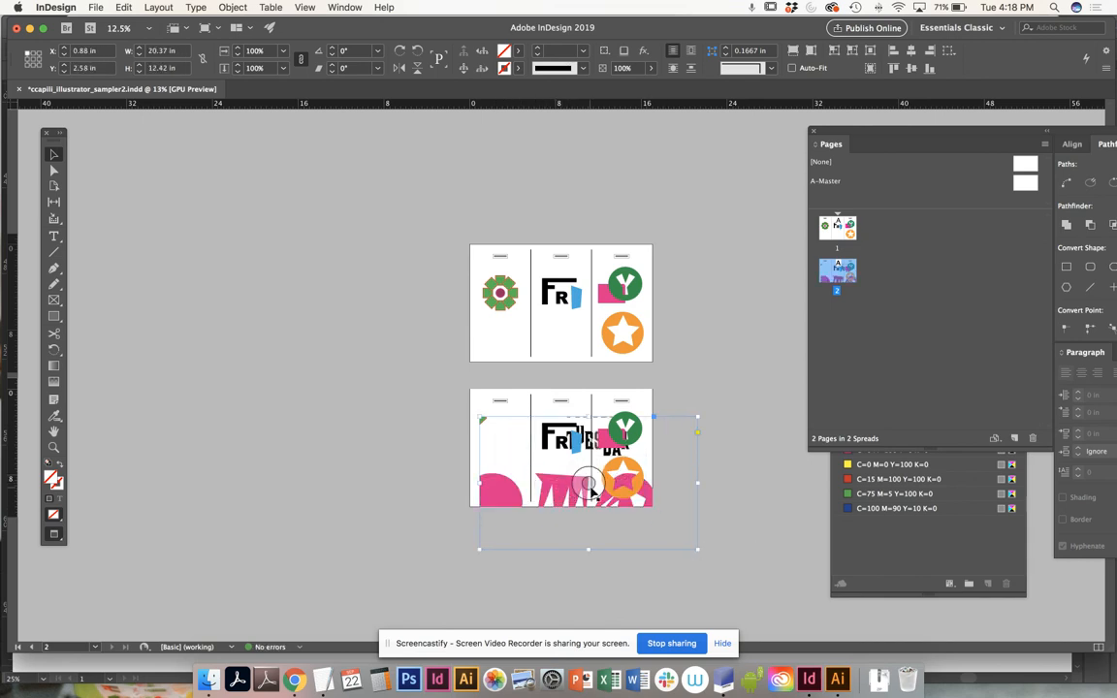
drag(588, 483, 572, 456)
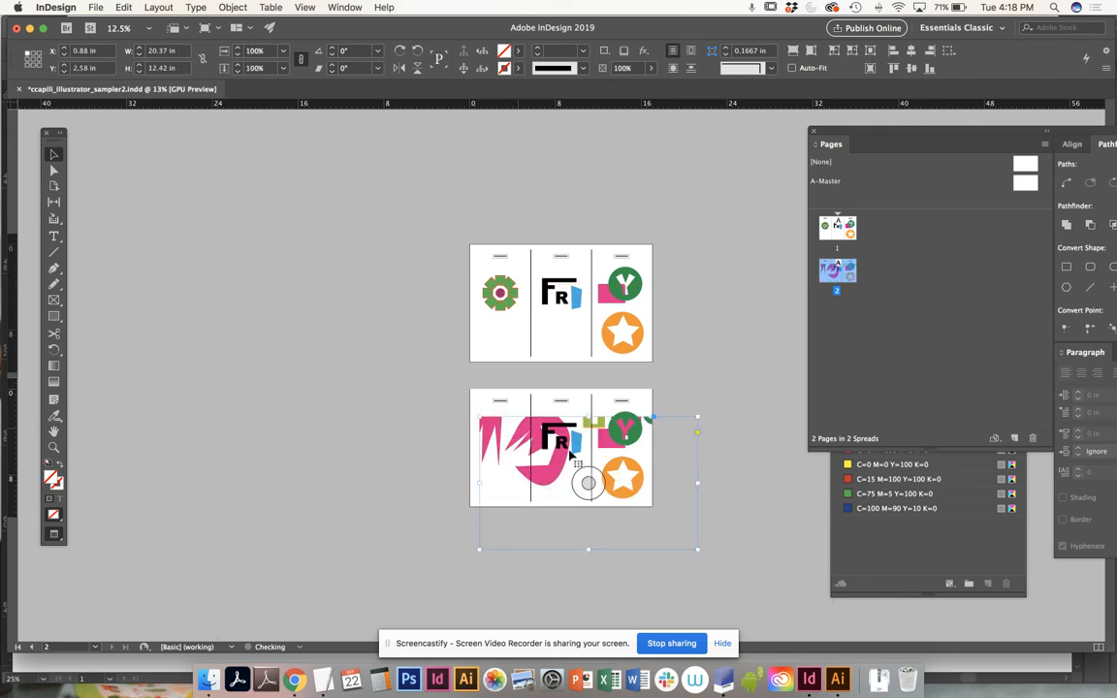
drag(700, 550, 452, 438)
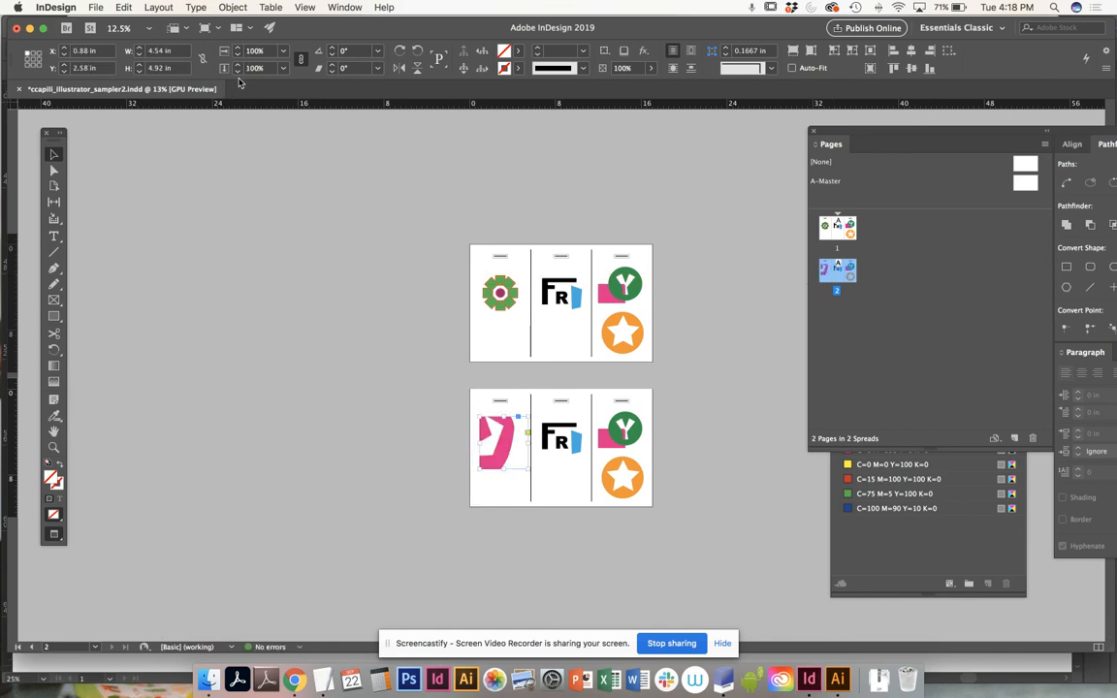
Reduce the scale of the pink artwork inside page 2's first-column frame to 38%
click(502, 441)
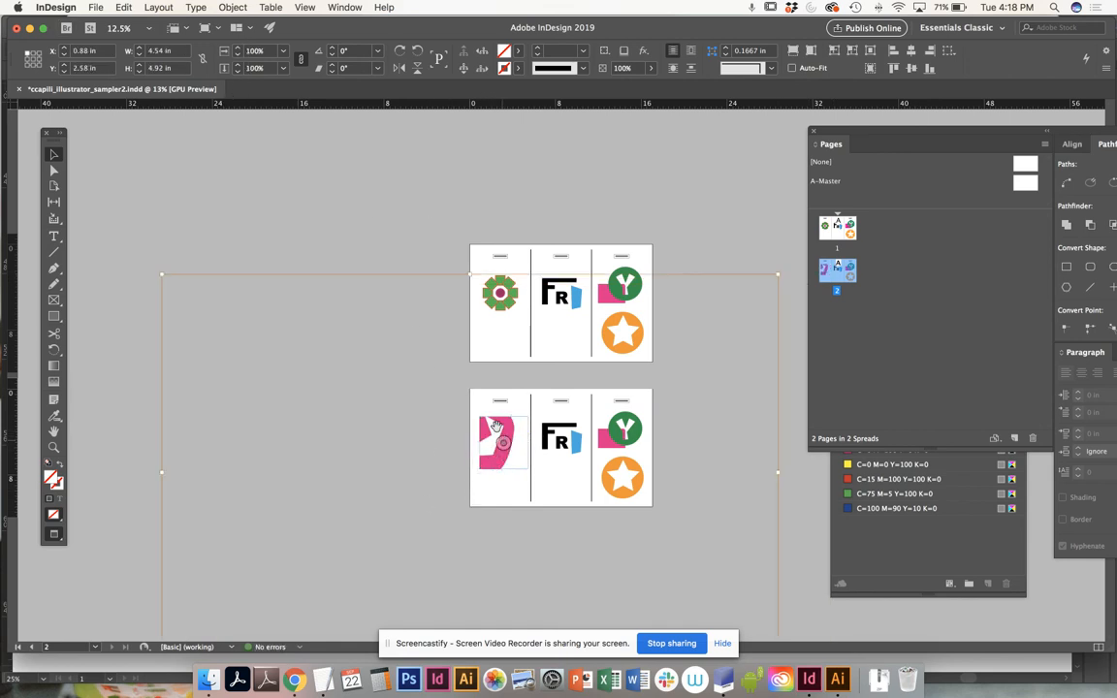
click(267, 52)
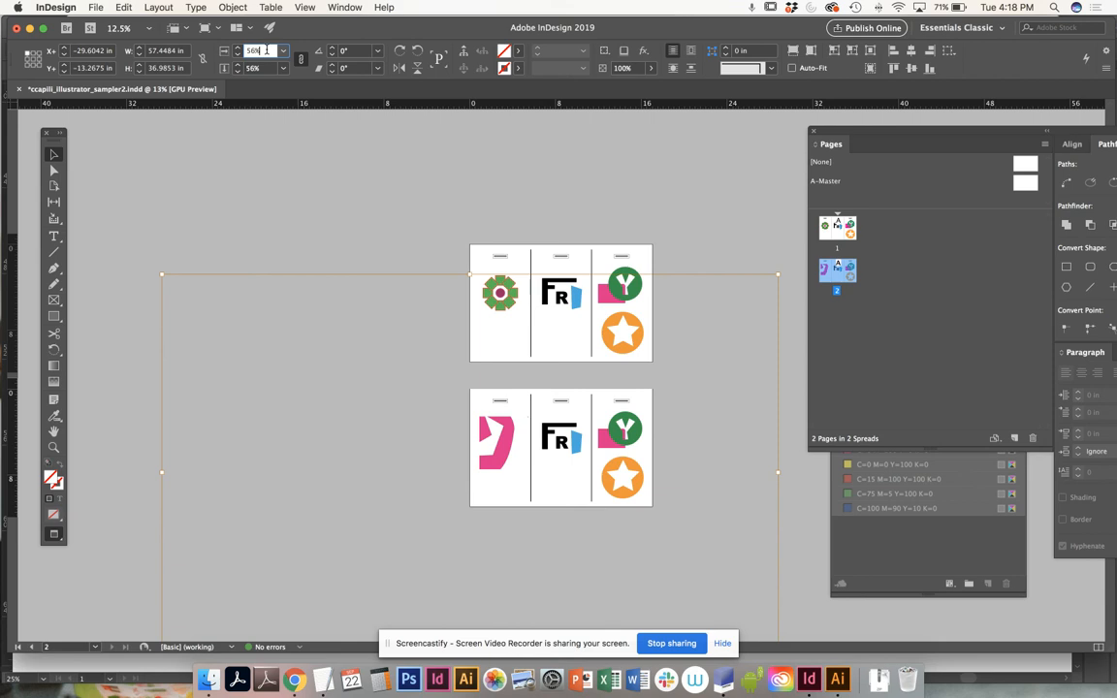
text(39)
key(Return)
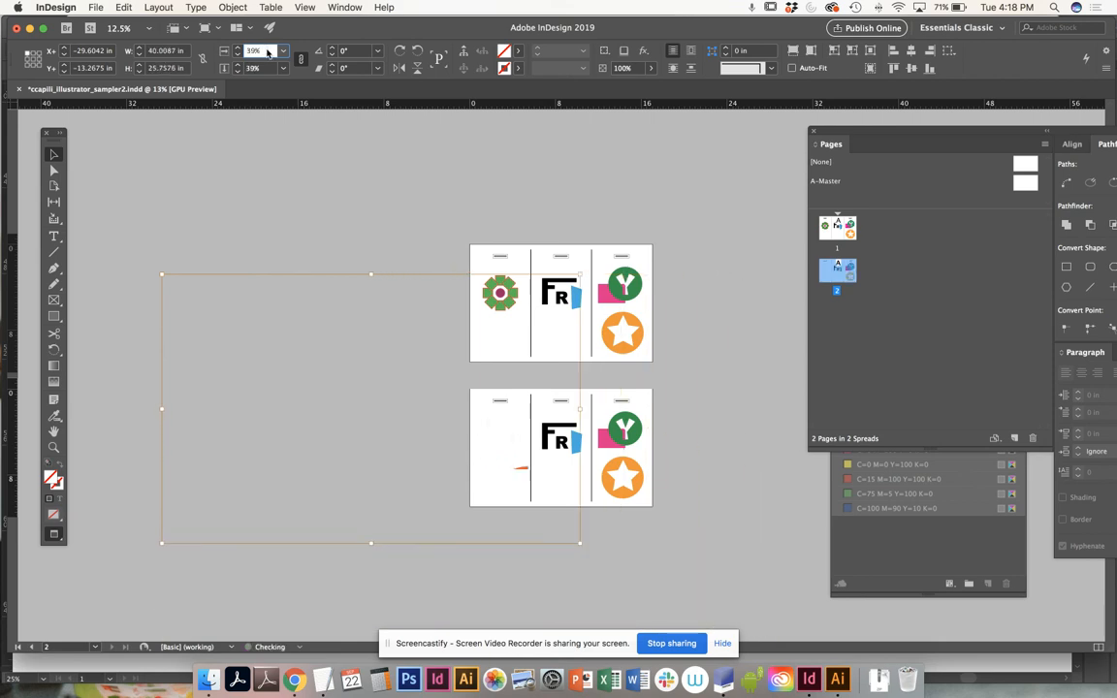
Pan the artwork inside the first-column frame until the pink hand-like shape fills it
drag(493, 430, 586, 461)
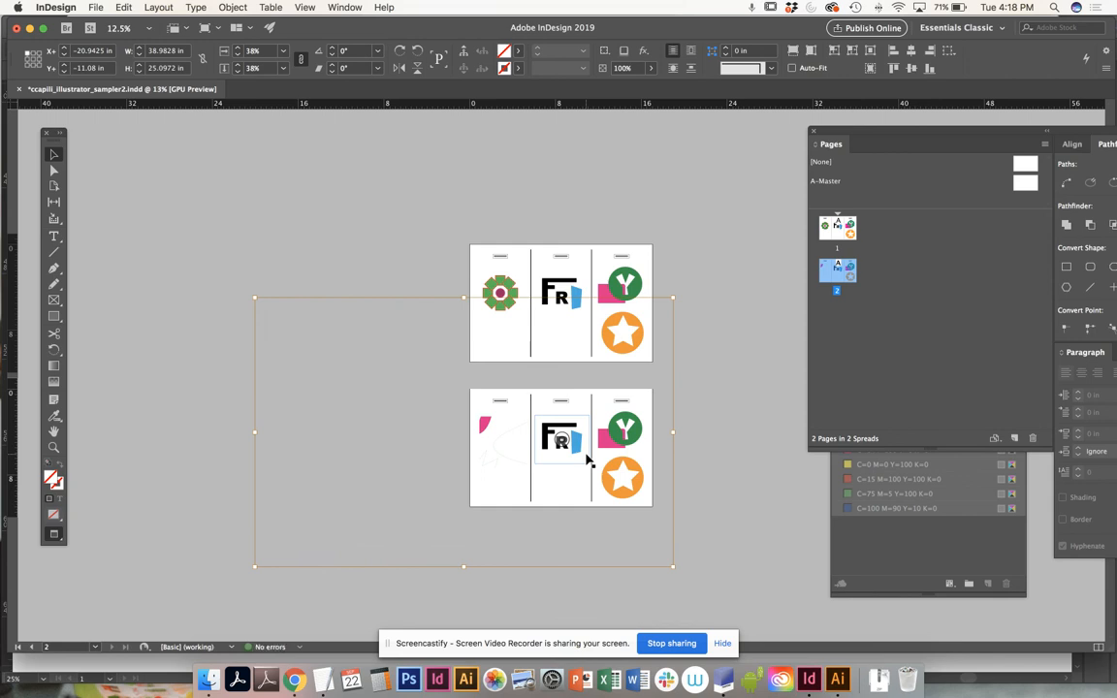
drag(494, 425, 546, 451)
key(super+=)
key(super+=)
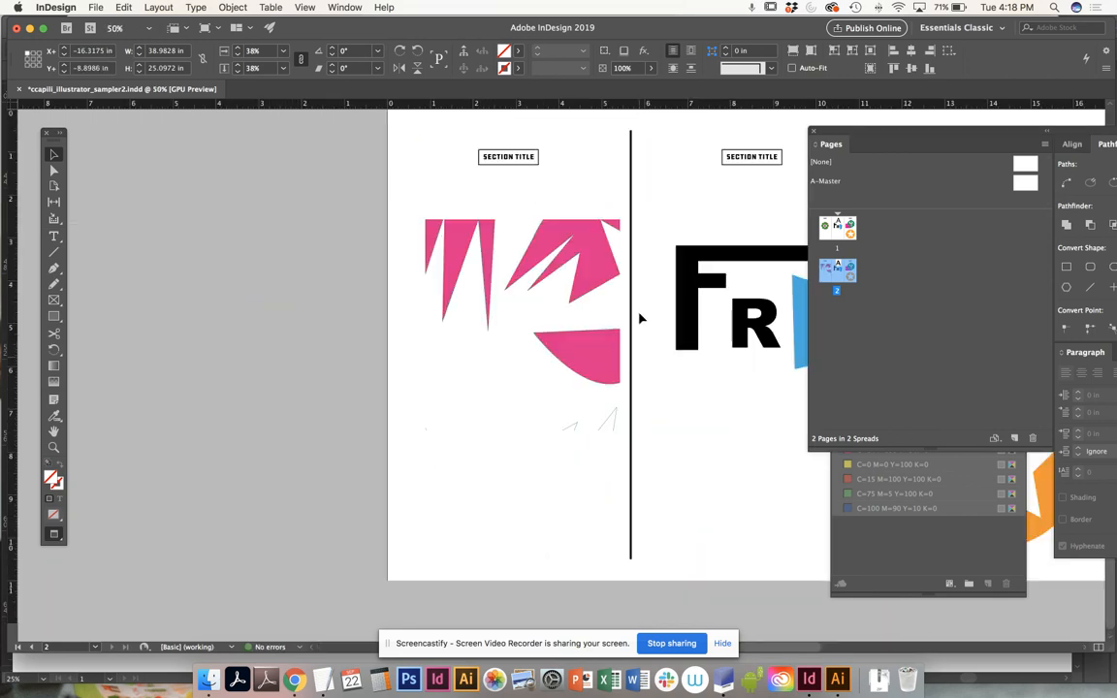
mouse_move(521, 324)
mouse_down()
mouse_move(587, 302)
mouse_move(533, 333)
mouse_move(523, 326)
mouse_move(568, 281)
mouse_move(511, 331)
mouse_up()
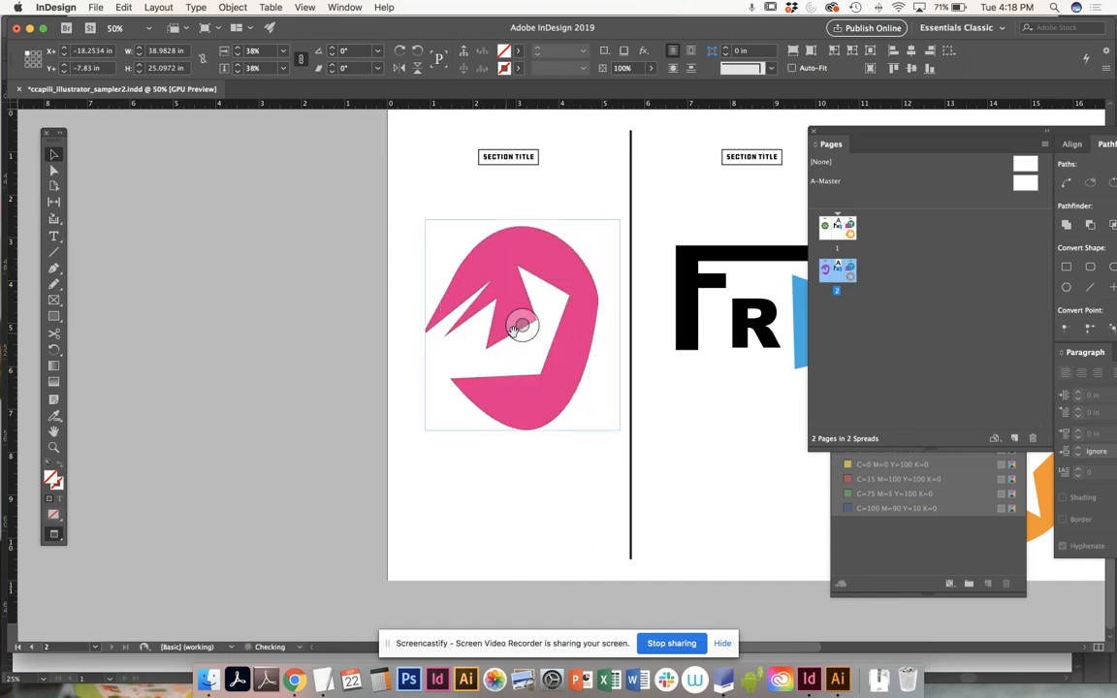
Extend the pink artwork's frame downward and outward to about 4.76 × 5.22 in
click(571, 490)
click(549, 402)
drag(521, 430, 521, 443)
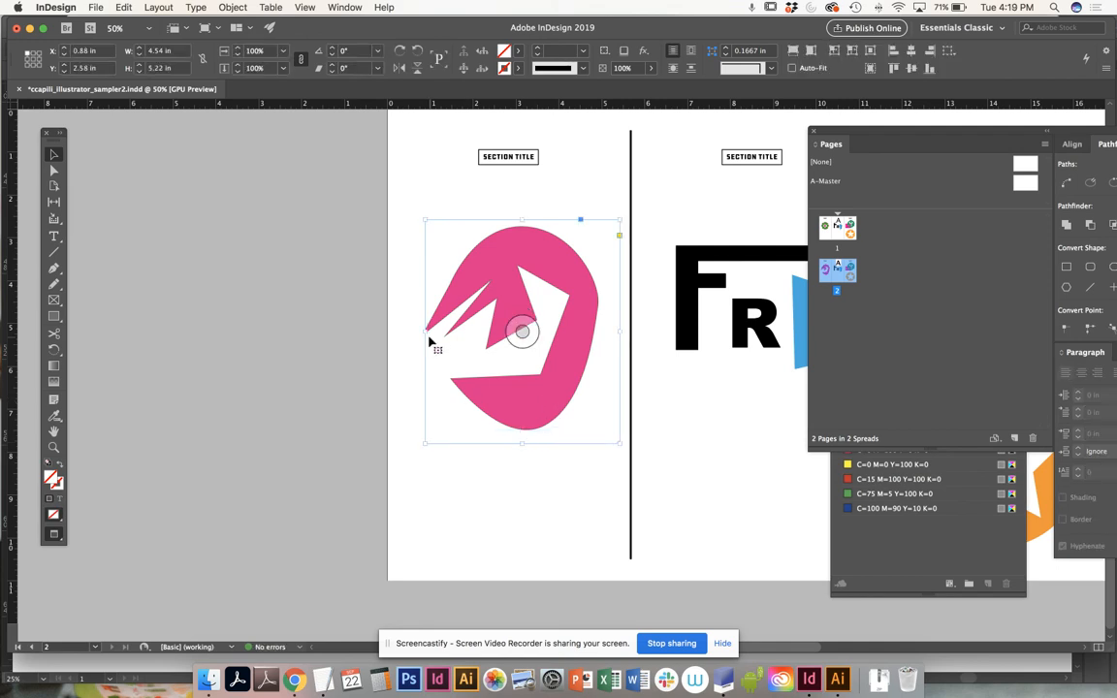
drag(426, 332, 416, 331)
Delete the FR artwork frame from the middle column of page 2
key(space)
drag(665, 408, 395, 429)
click(533, 373)
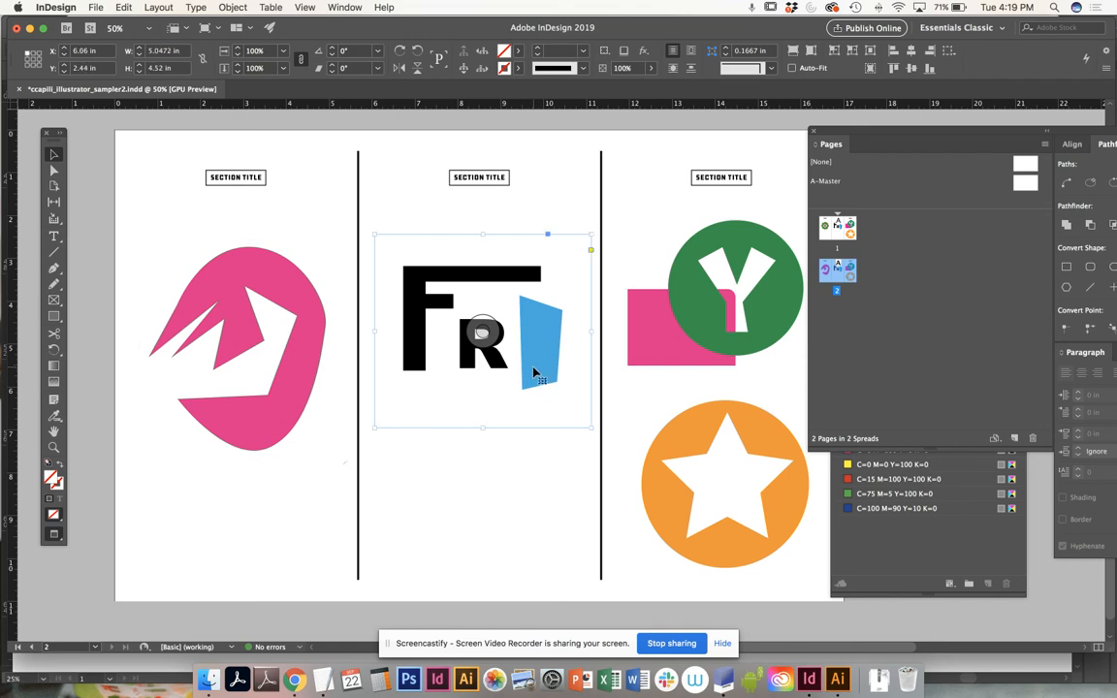
key(Delete)
Duplicate the pink artwork's frame into page 2's middle column at X 6.2674 in, Y 2.58 in
click(295, 358)
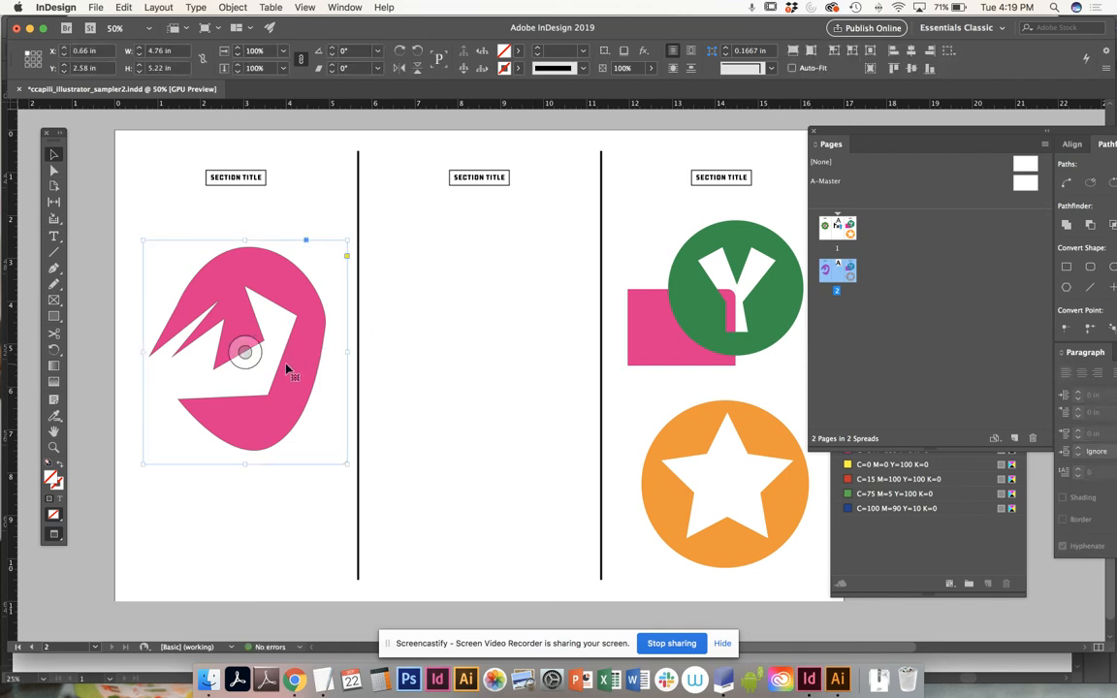
drag(287, 369, 527, 362)
key(super+z)
click(470, 418)
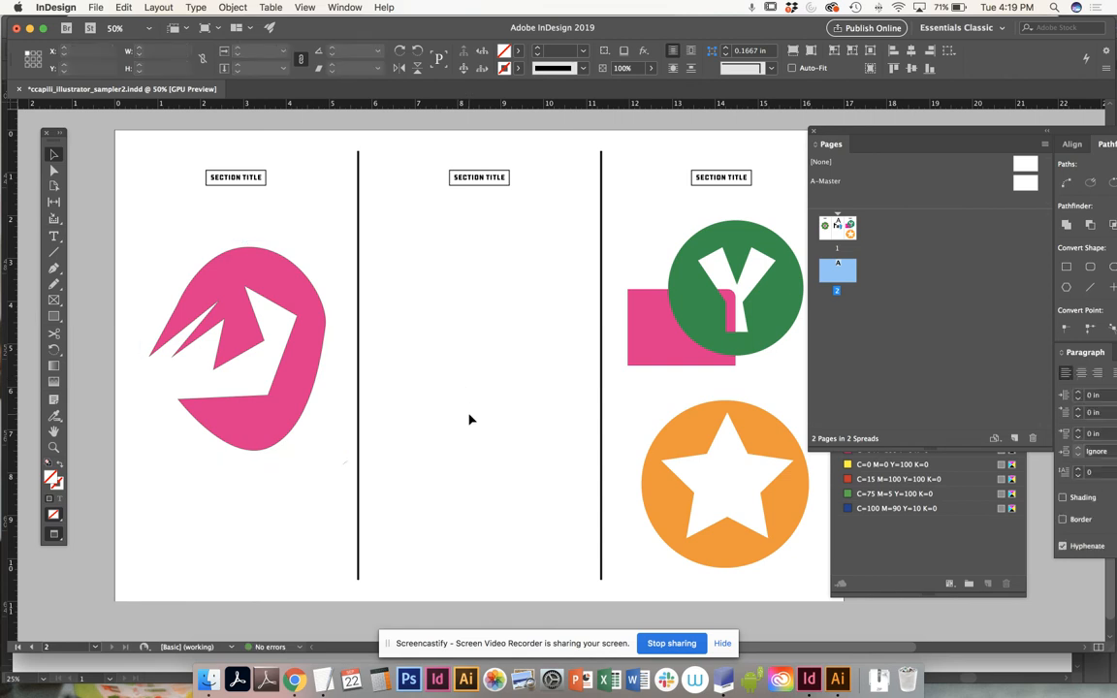
key(super+v)
drag(570, 462, 492, 411)
Pan the artwork inside the middle-column frame to show the orange umbrella
drag(483, 353, 428, 196)
drag(488, 358, 349, 227)
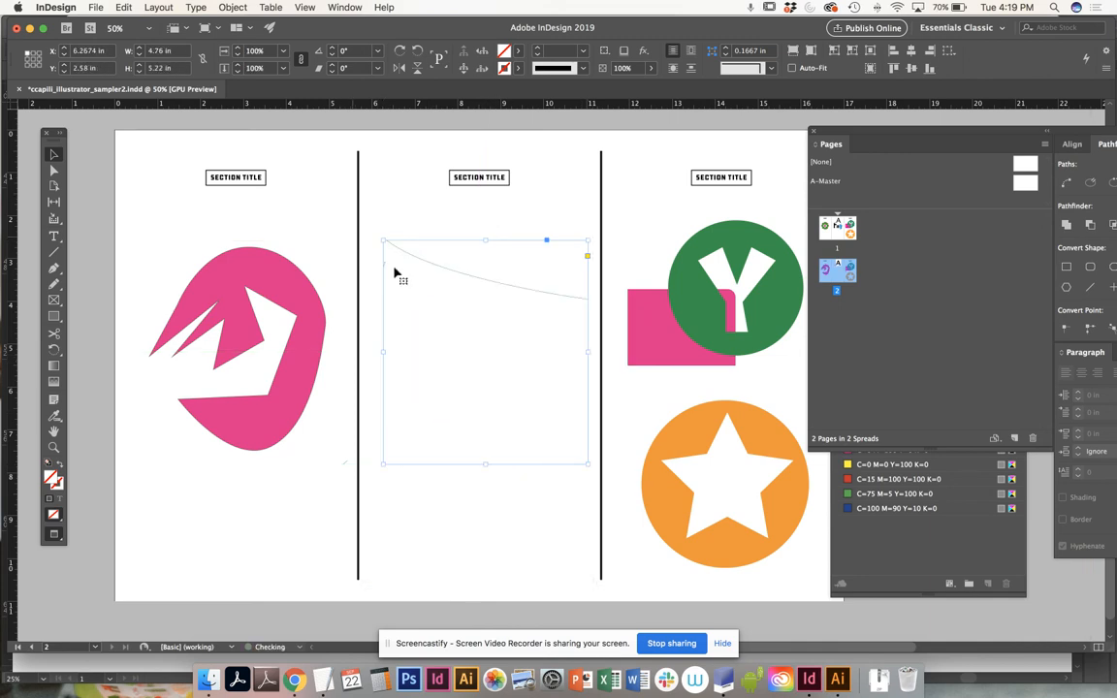
drag(483, 352, 346, 215)
drag(483, 351, 217, 316)
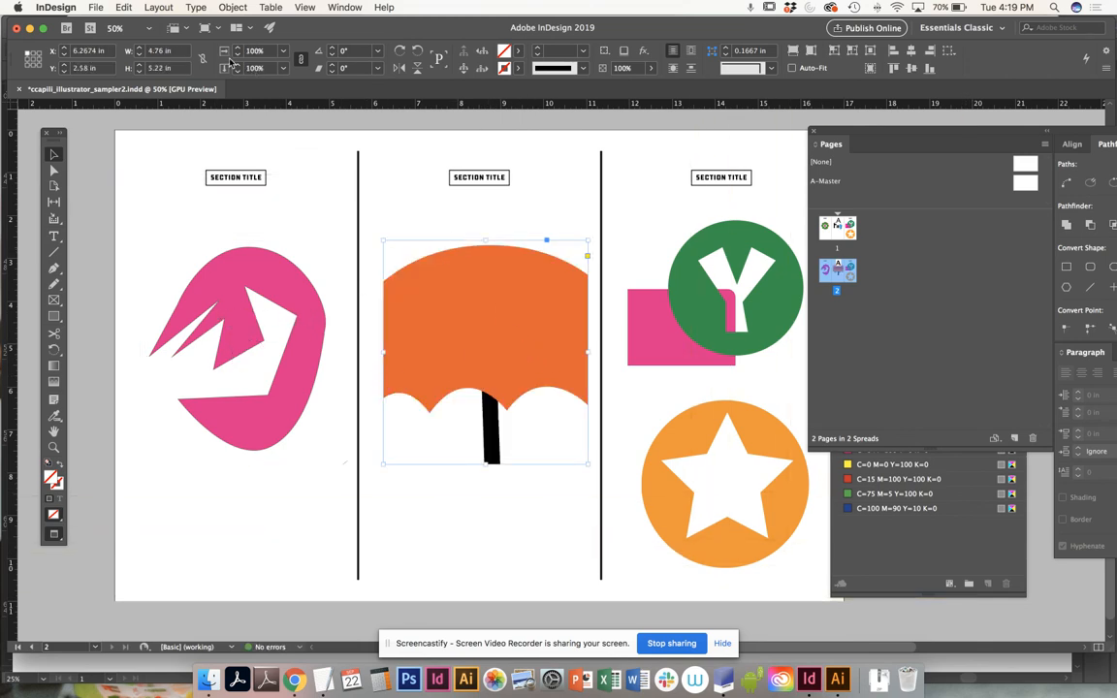
Scale the umbrella frame and its artwork down together to about 3.7776 × 4.1427 in
click(252, 50)
key(Down)
key(Down)
key(Down)
key(Down)
key(Down)
key(Down)
key(Down)
key(Down)
key(Down)
key(Down)
key(Down)
key(Down)
key(Down)
key(Down)
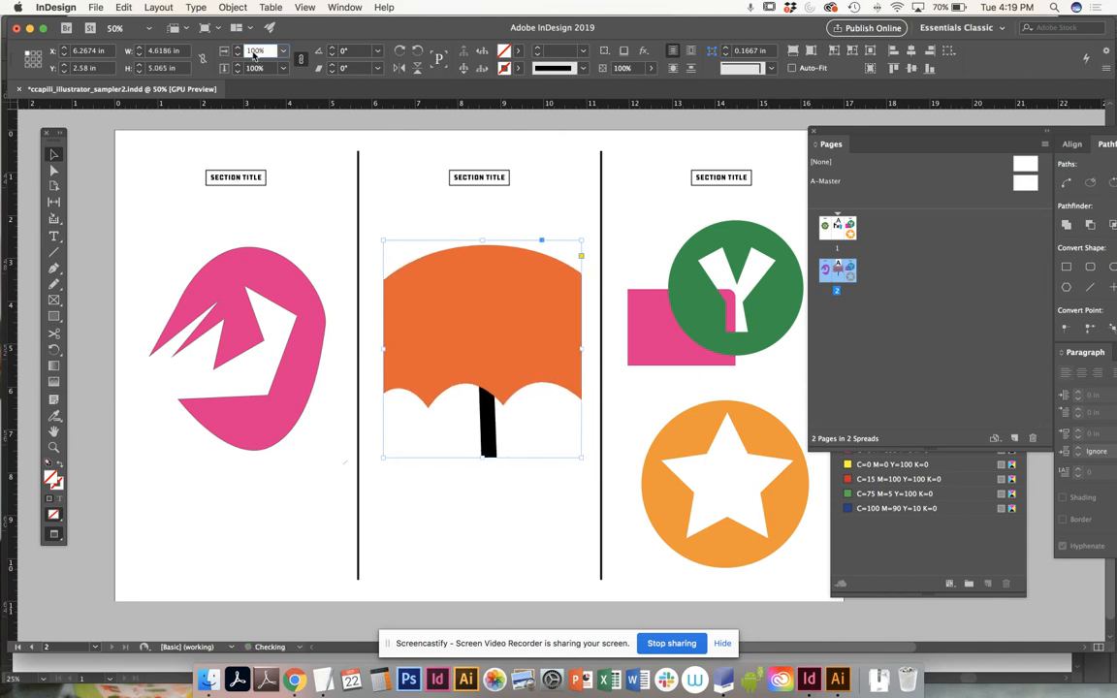
key(Down)
key(Down)
key(Down)
key(Down)
key(Down)
key(Down)
key(Down)
key(Down)
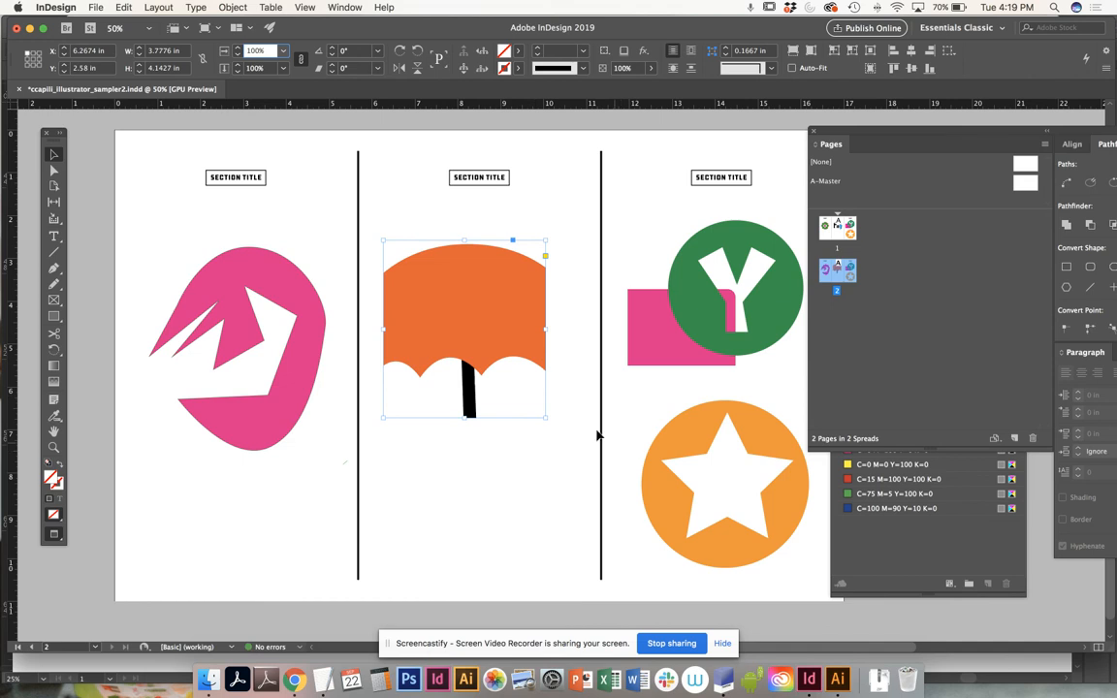
Extend the umbrella frame's edges around the curved handle, then scale the artwork inside to 27% and recentre it
drag(543, 424, 586, 493)
drag(383, 365, 364, 366)
click(476, 363)
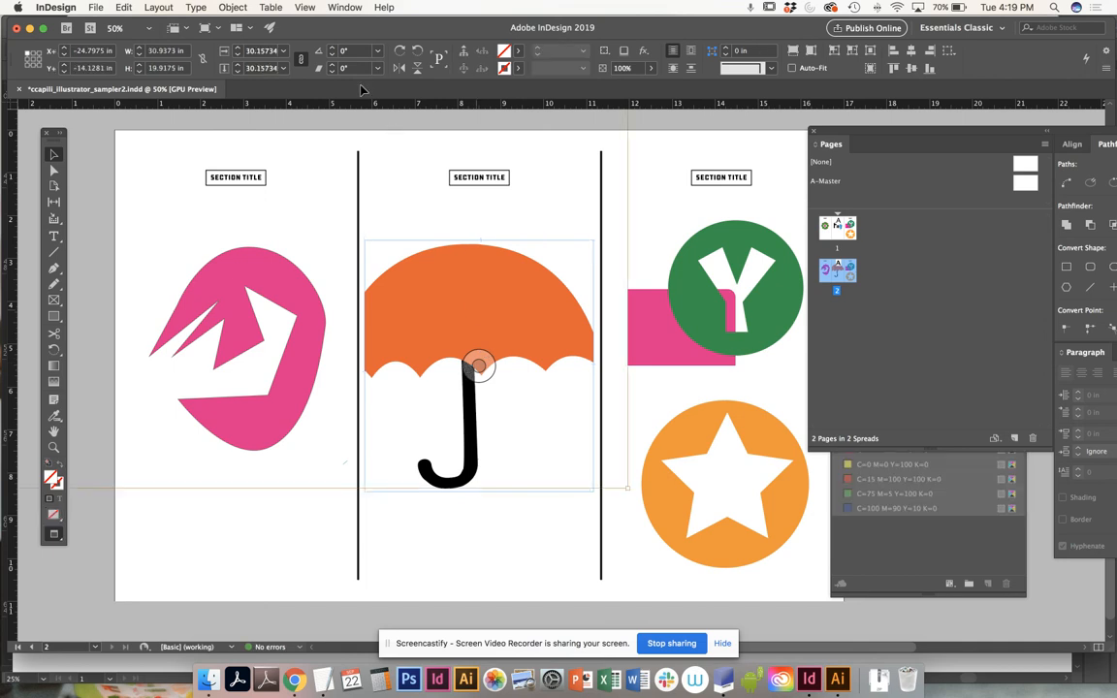
triple_click(260, 55)
text(27)
key(Return)
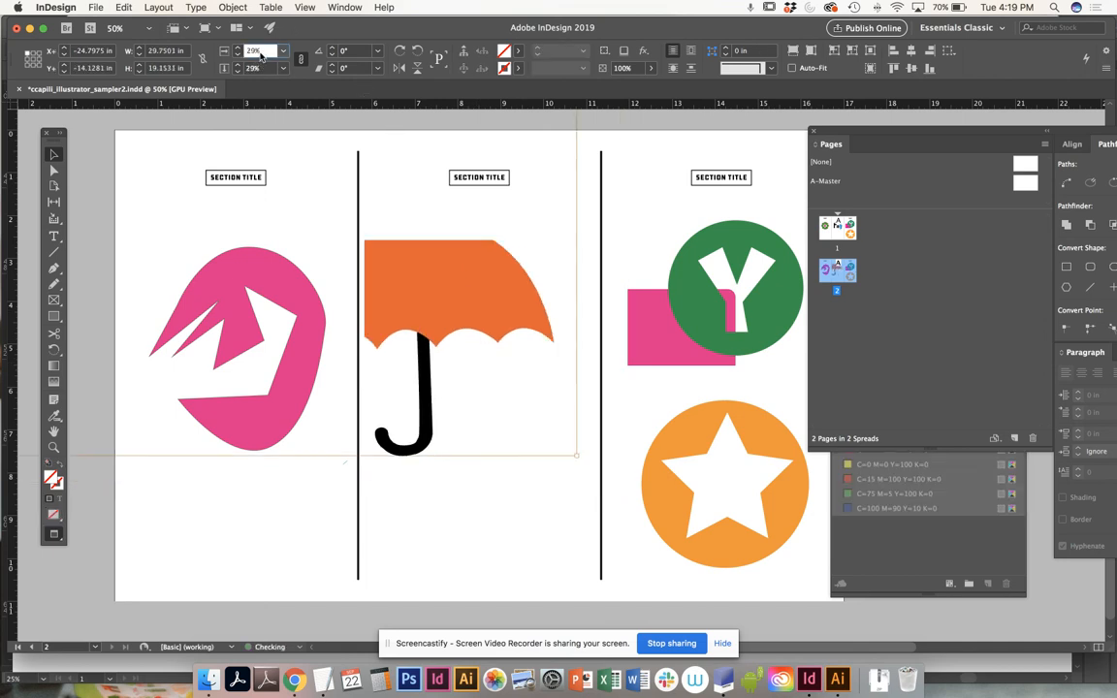
drag(445, 275, 488, 327)
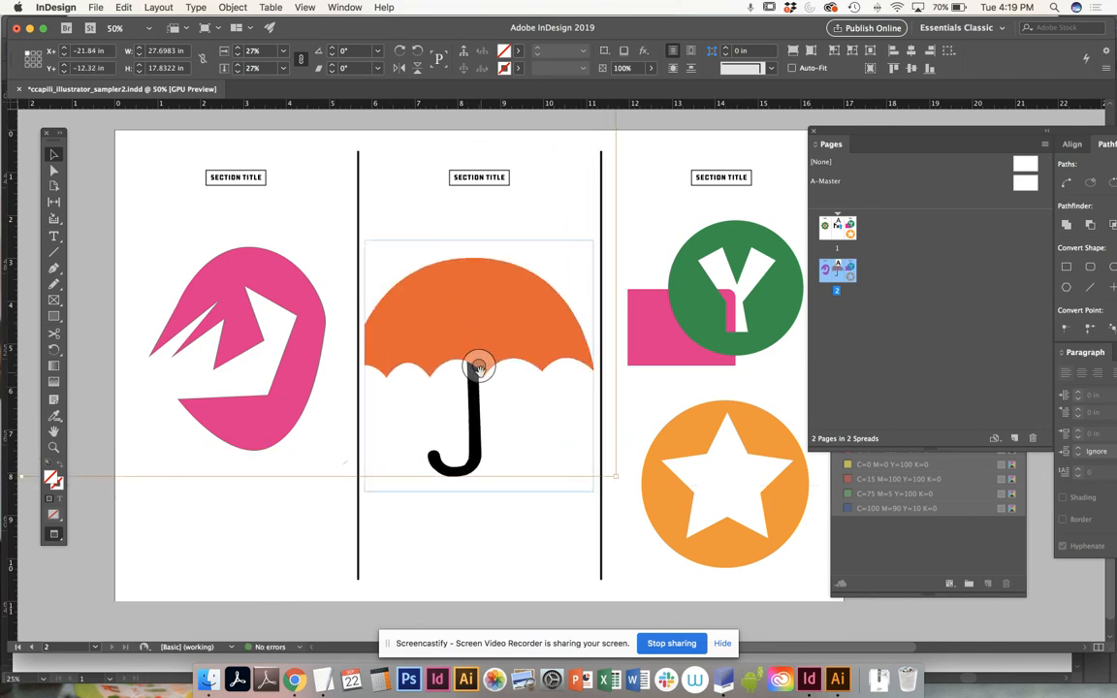
Scale the umbrella artwork inside its frame down to 24% and recentre it in the middle column
click(236, 55)
click(237, 54)
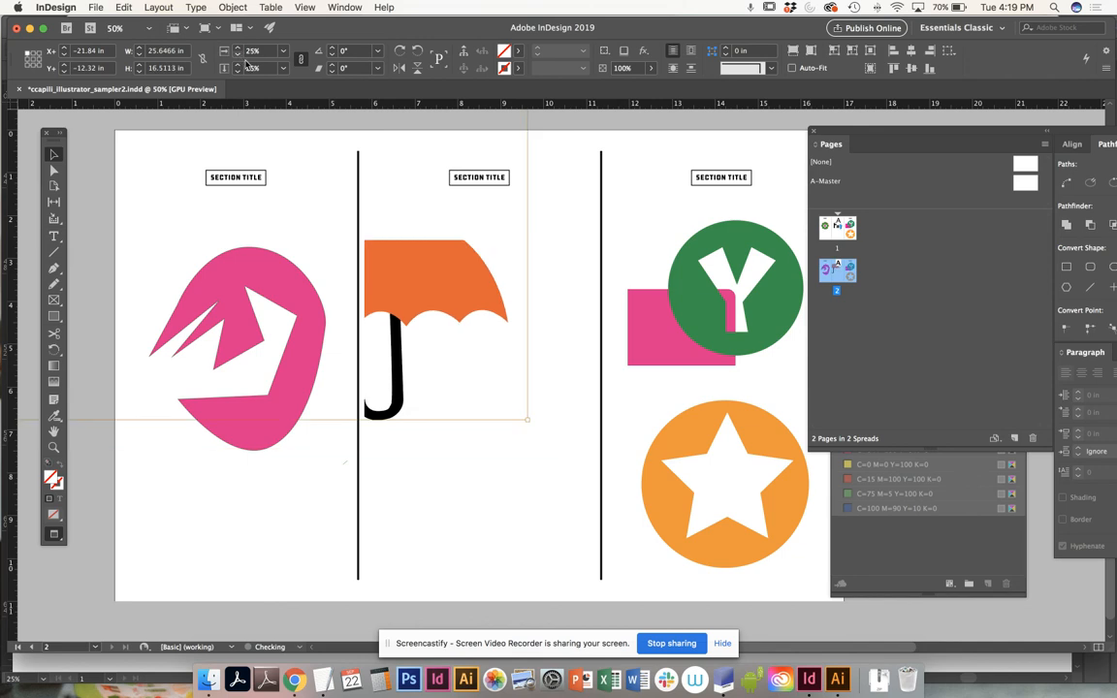
drag(415, 276, 483, 304)
mouse_move(490, 309)
mouse_down()
mouse_move(471, 292)
mouse_move(486, 302)
mouse_up()
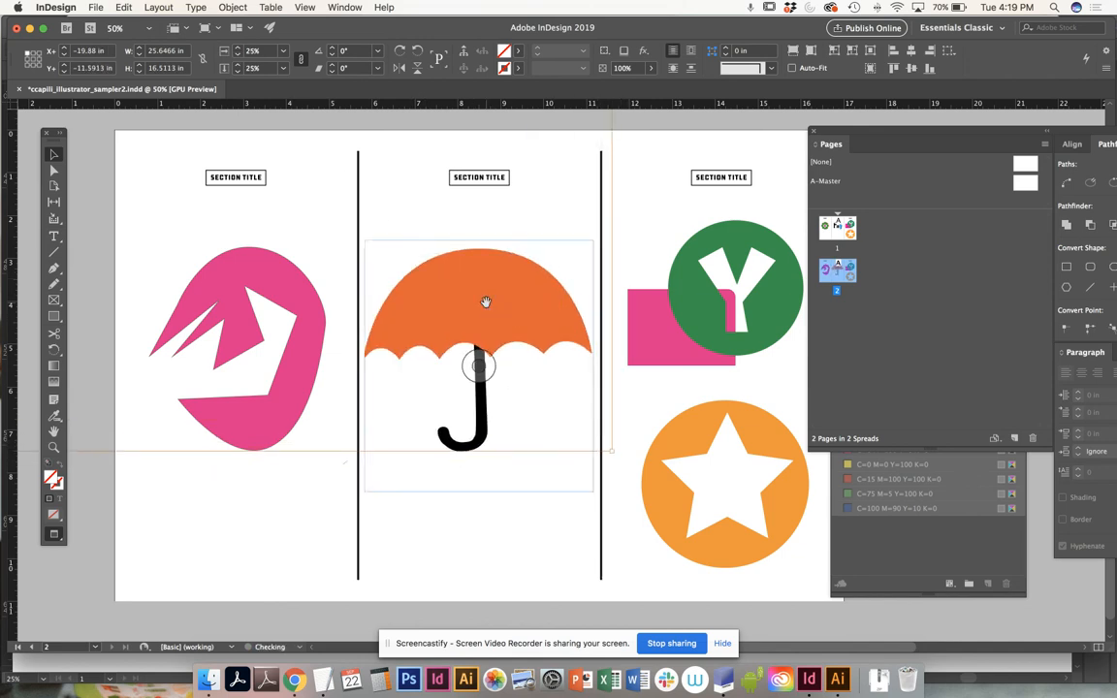
click(238, 55)
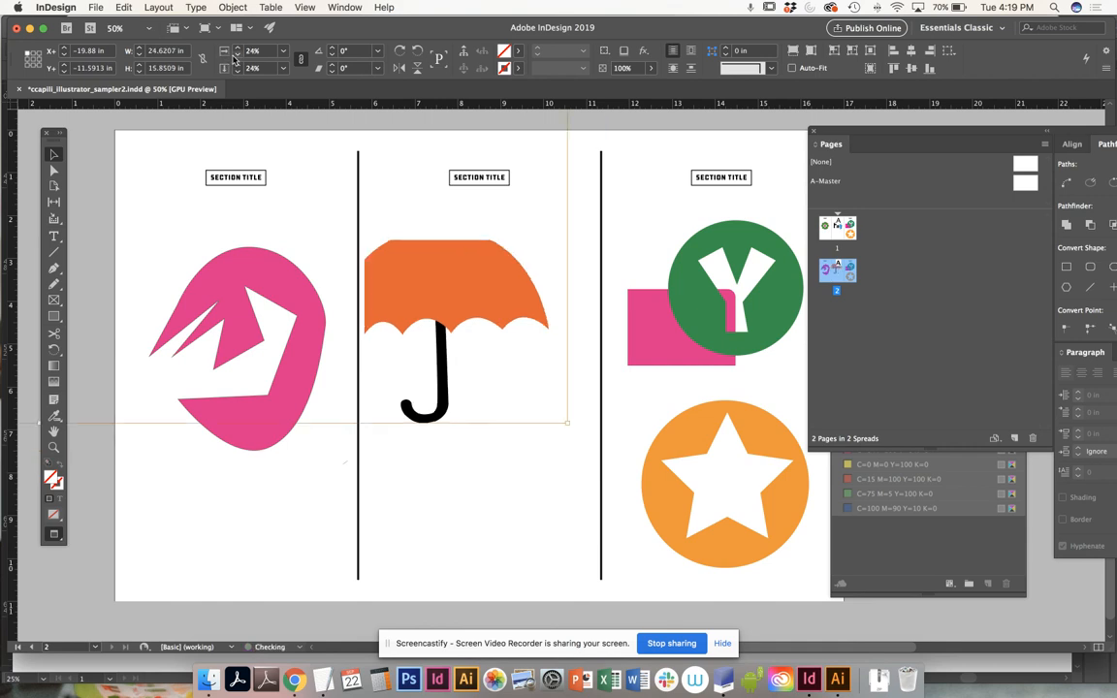
drag(428, 302, 467, 317)
click(491, 533)
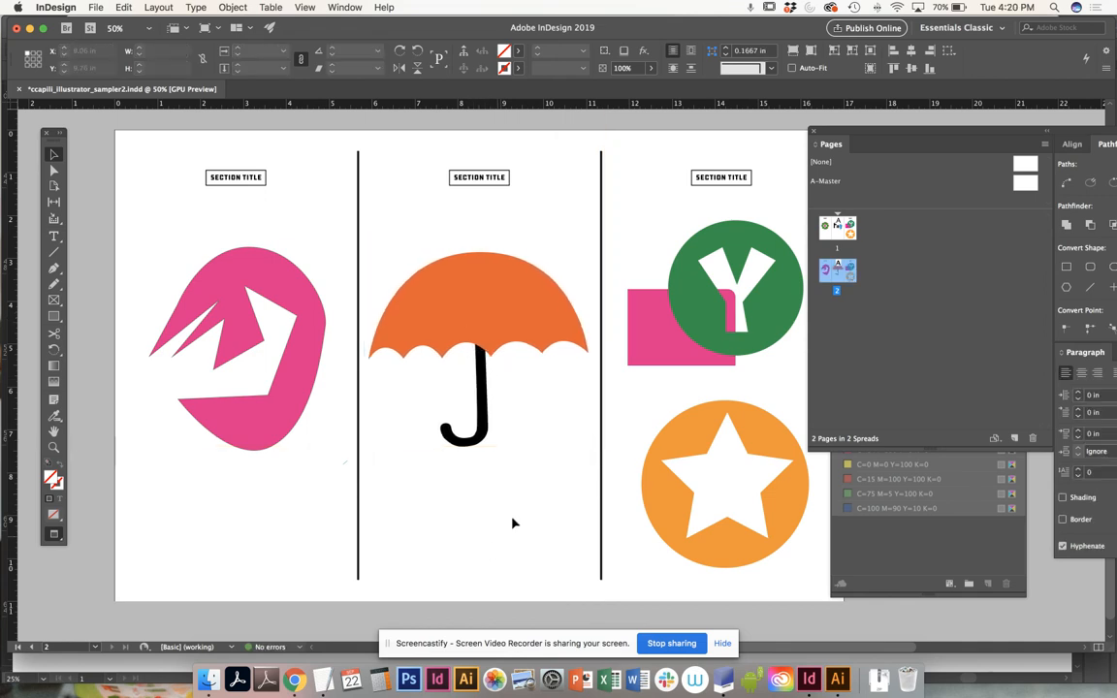
Delete the green Y artwork and the orange star from page 2's third column
click(712, 262)
key(Delete)
click(734, 436)
key(Delete)
scroll(700, 427, right, 3)
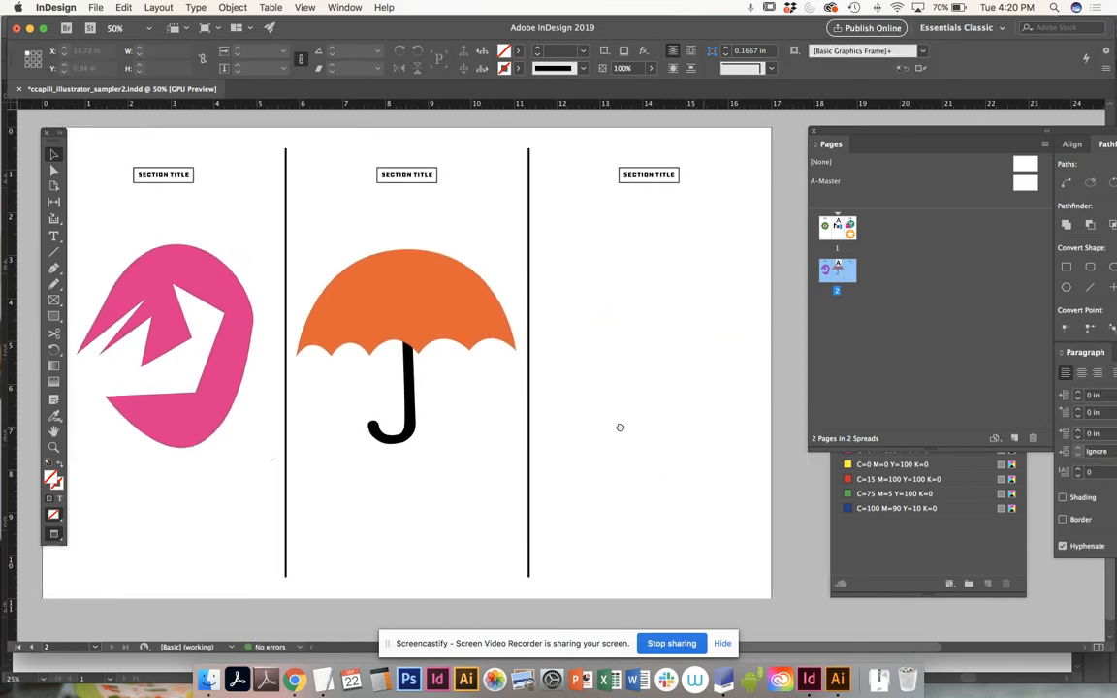
Place ccapili_sampleDEMO.eps in page 2's third column at X 12.125 in, Y 2.58 in, about 4.1 × 2.64 in
click(126, 7)
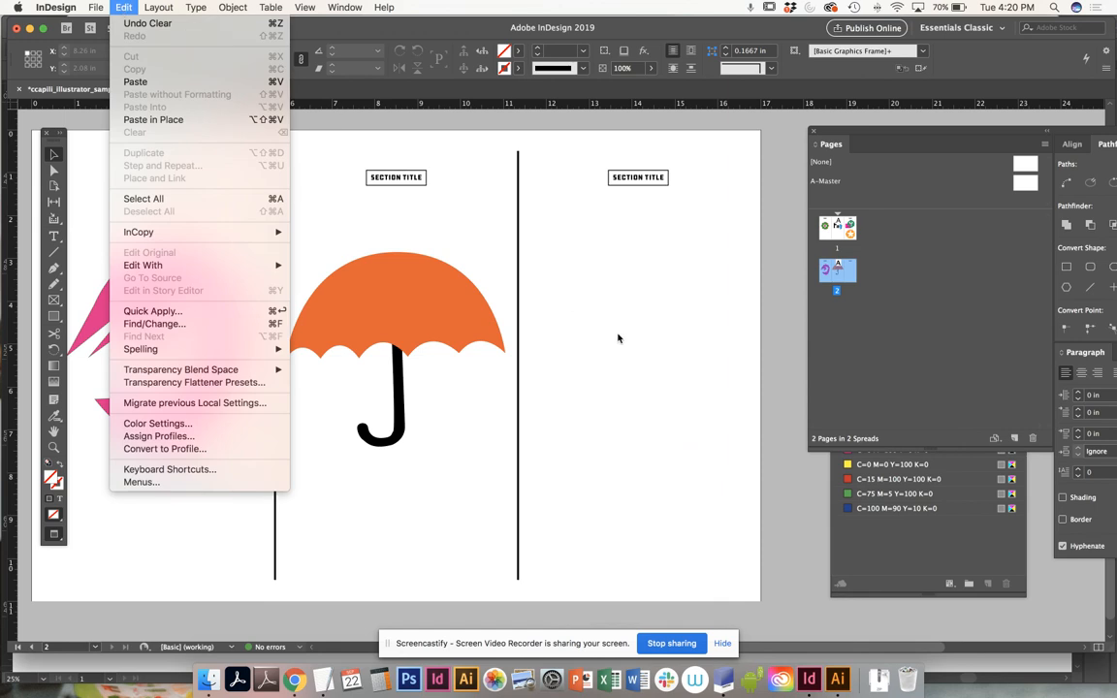
click(572, 202)
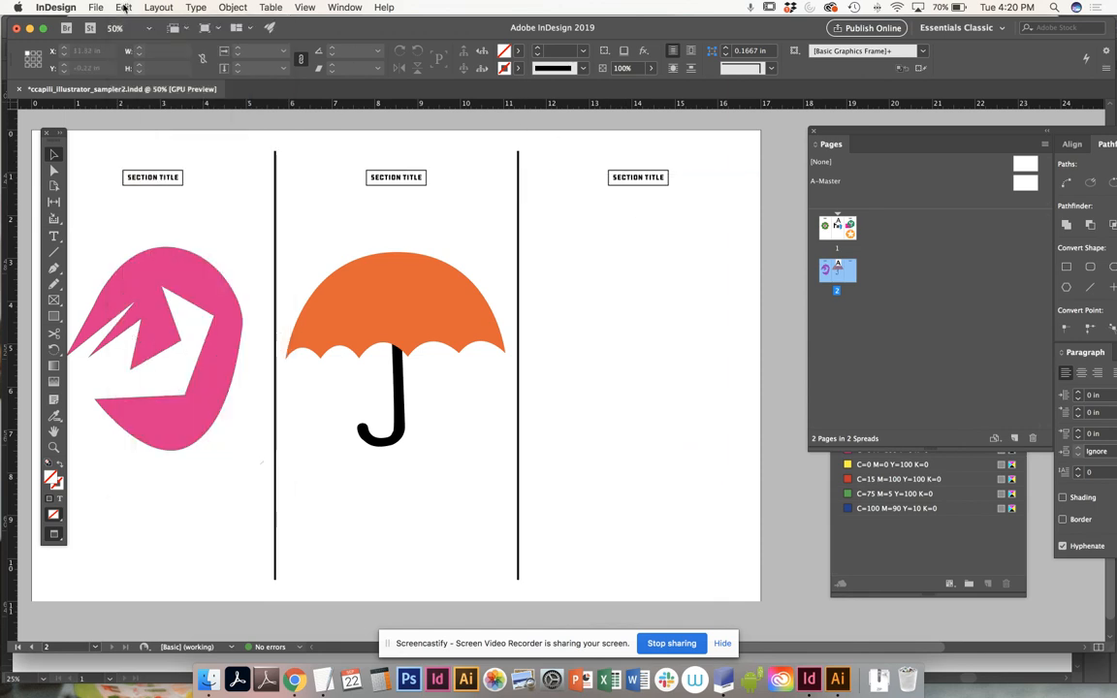
click(114, 8)
mouse_move(95, 7)
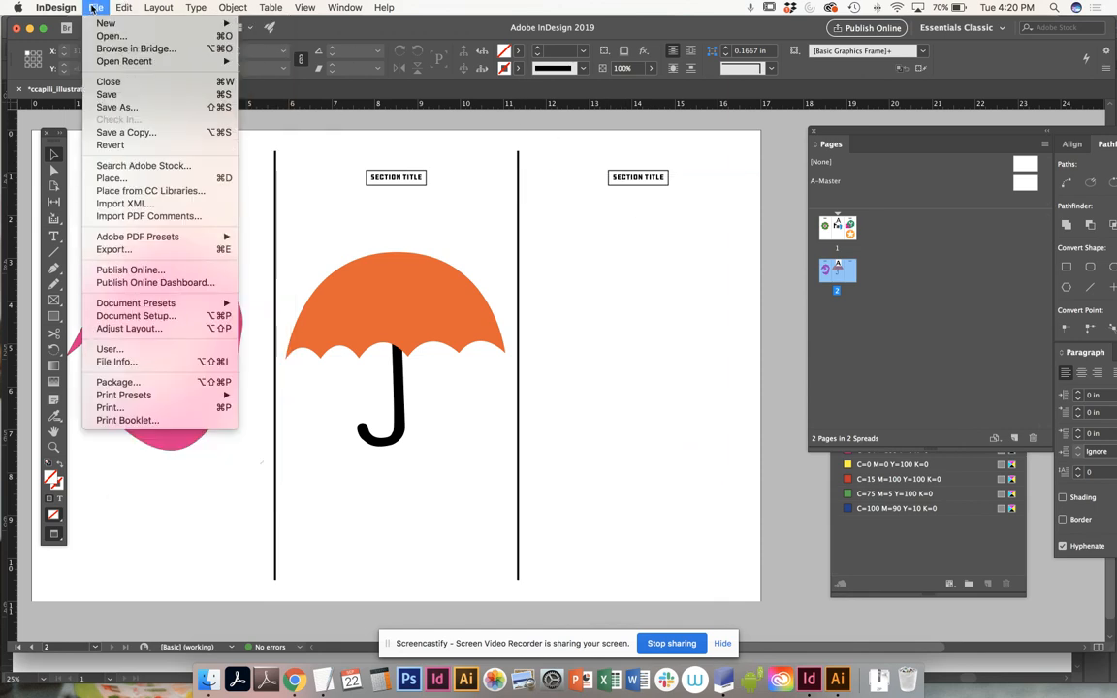
click(123, 178)
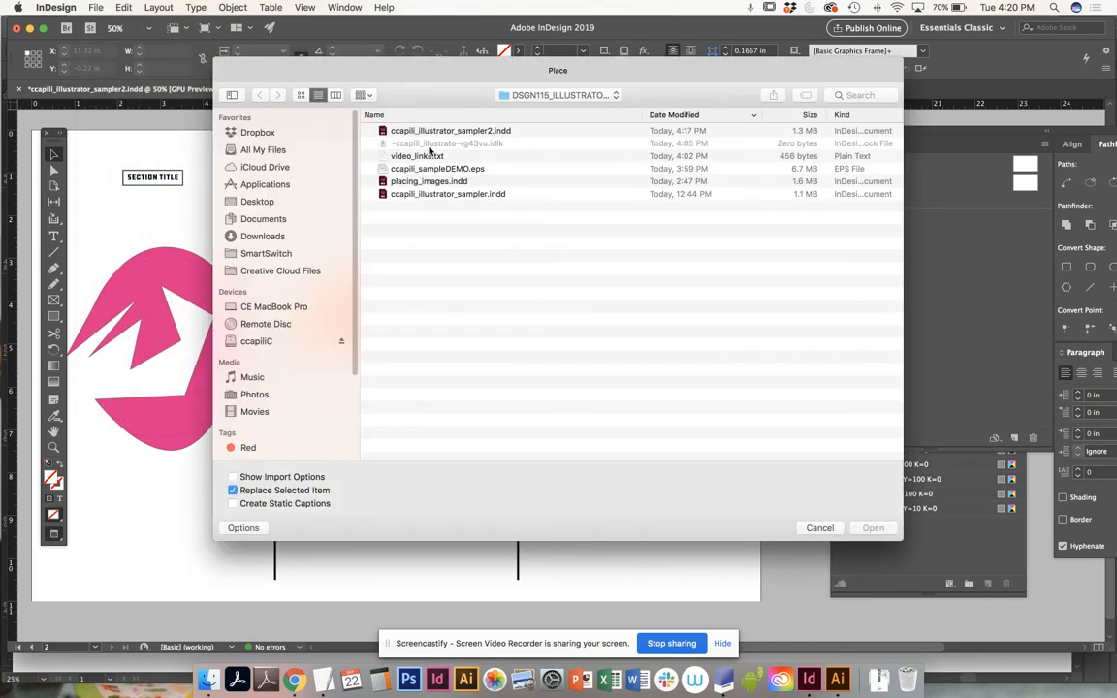
click(432, 168)
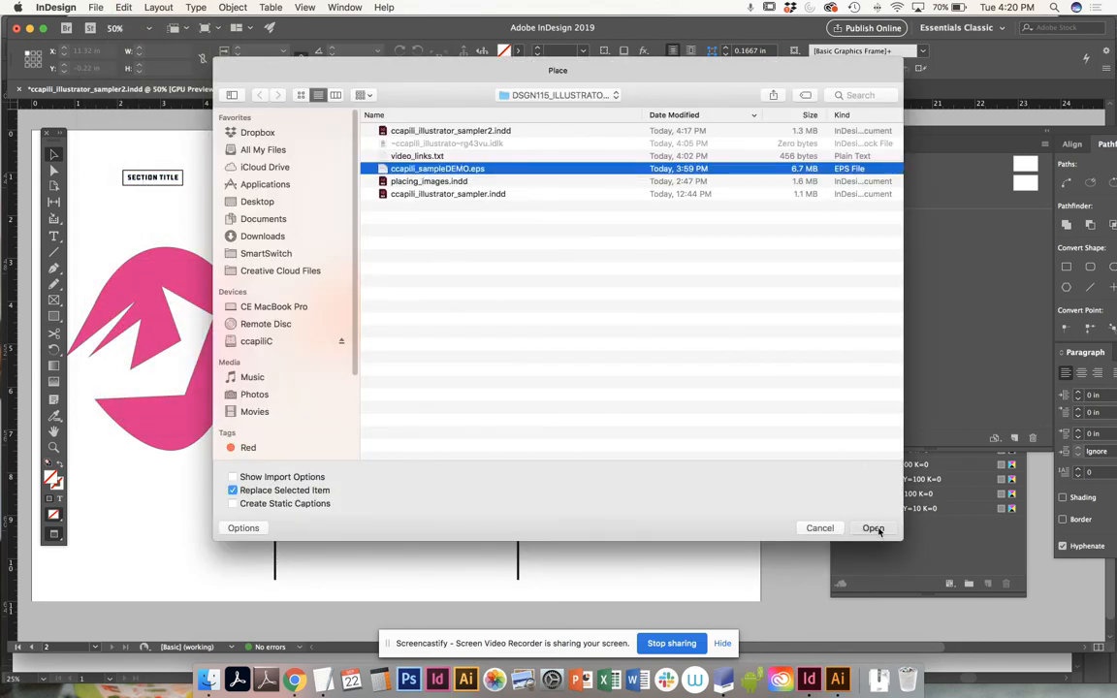
click(873, 527)
drag(550, 242, 742, 364)
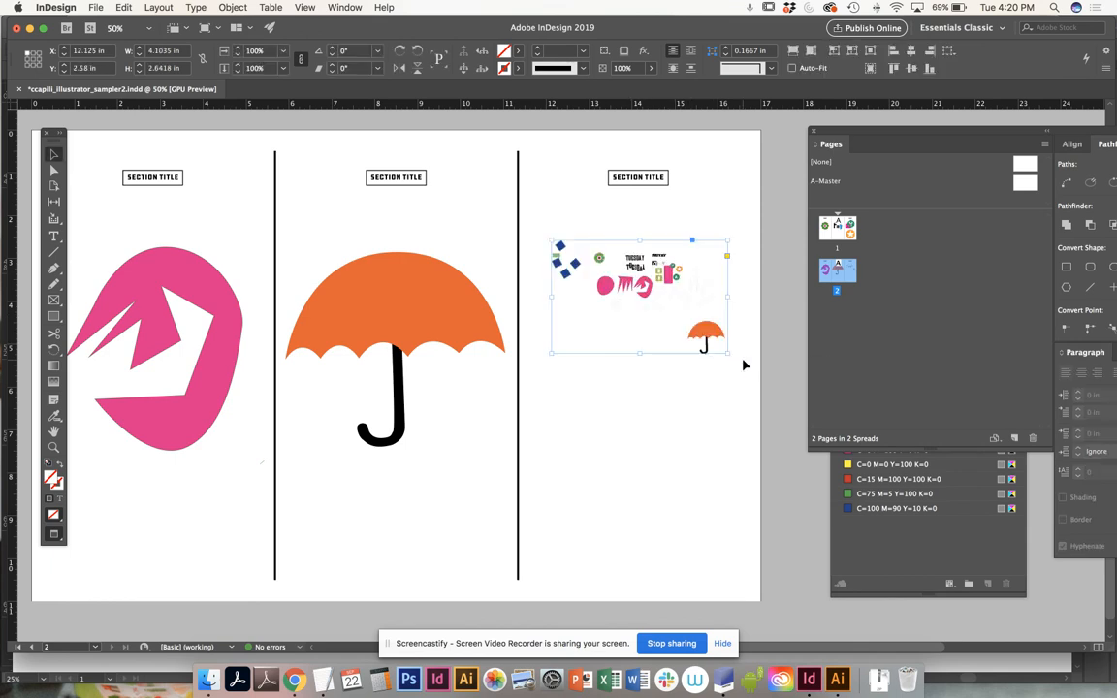
Crop the placed artwork's frame around the blue squares and small green rectangle, about 0.75 in wide
drag(734, 303, 584, 297)
key(super+z)
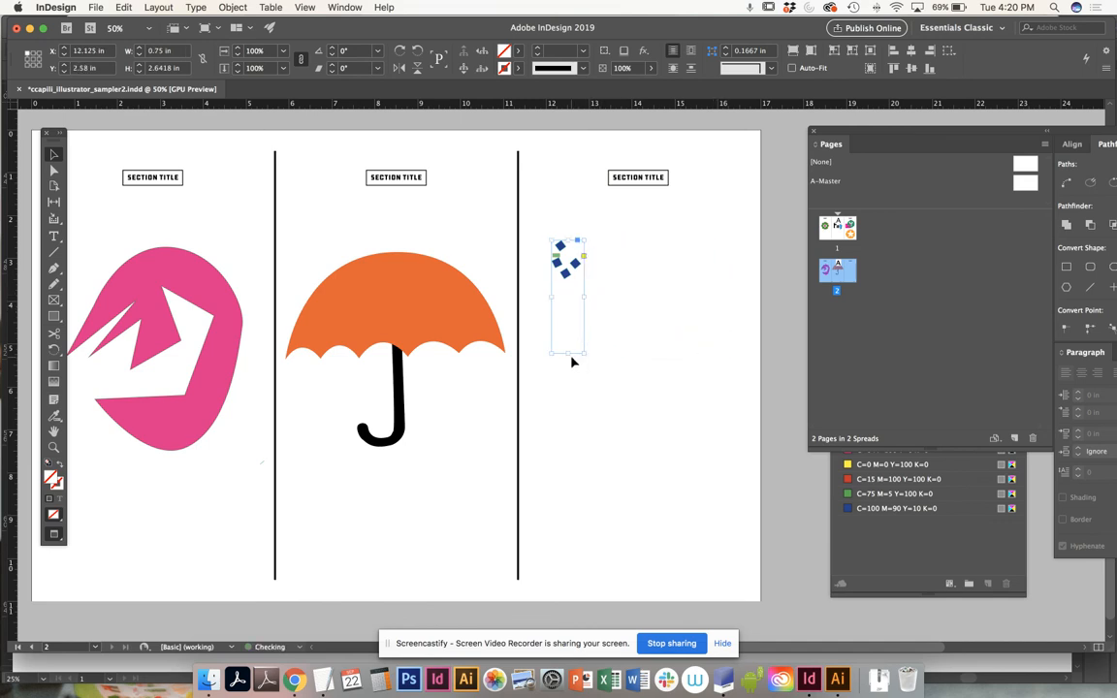
drag(569, 351, 606, 312)
key(super+z)
drag(567, 290, 567, 285)
Scale the blue squares' frame and artwork up together to about 3.11 × 4.32 in
click(589, 279)
click(576, 279)
drag(581, 283, 635, 327)
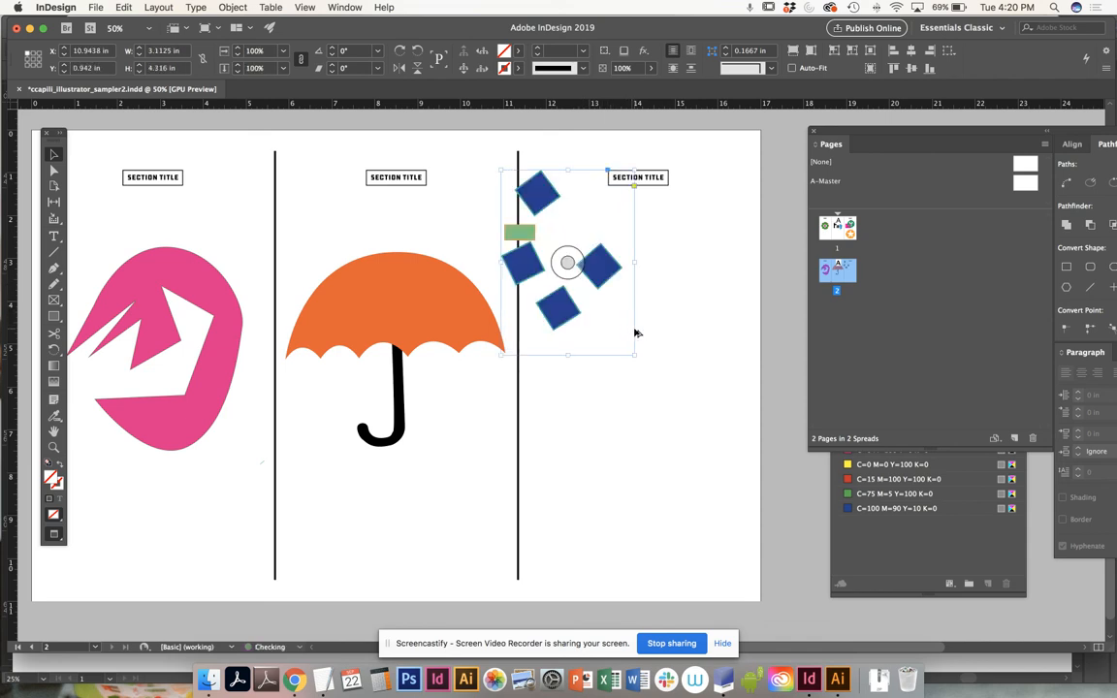
Move the blue squares' frame below the third column's section title and enlarge it with its artwork to fill the column width
drag(609, 278, 677, 354)
drag(702, 246, 726, 213)
mouse_move(688, 351)
mouse_down()
mouse_move(708, 371)
mouse_move(689, 371)
mouse_up()
click(672, 221)
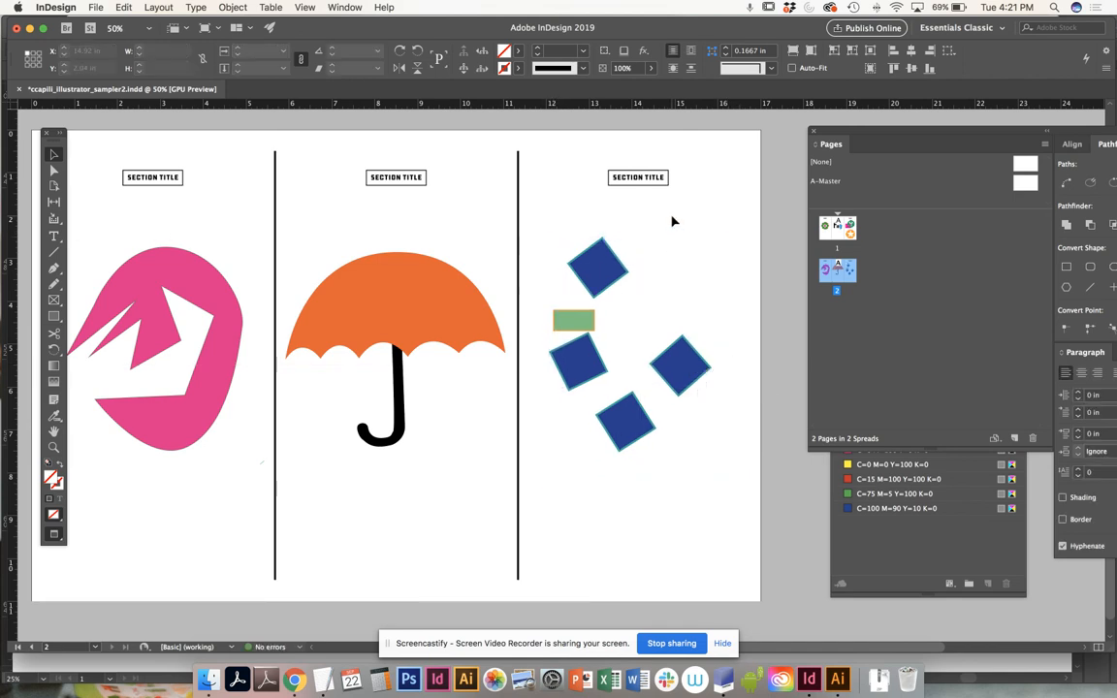
scroll(524, 391, up, 1)
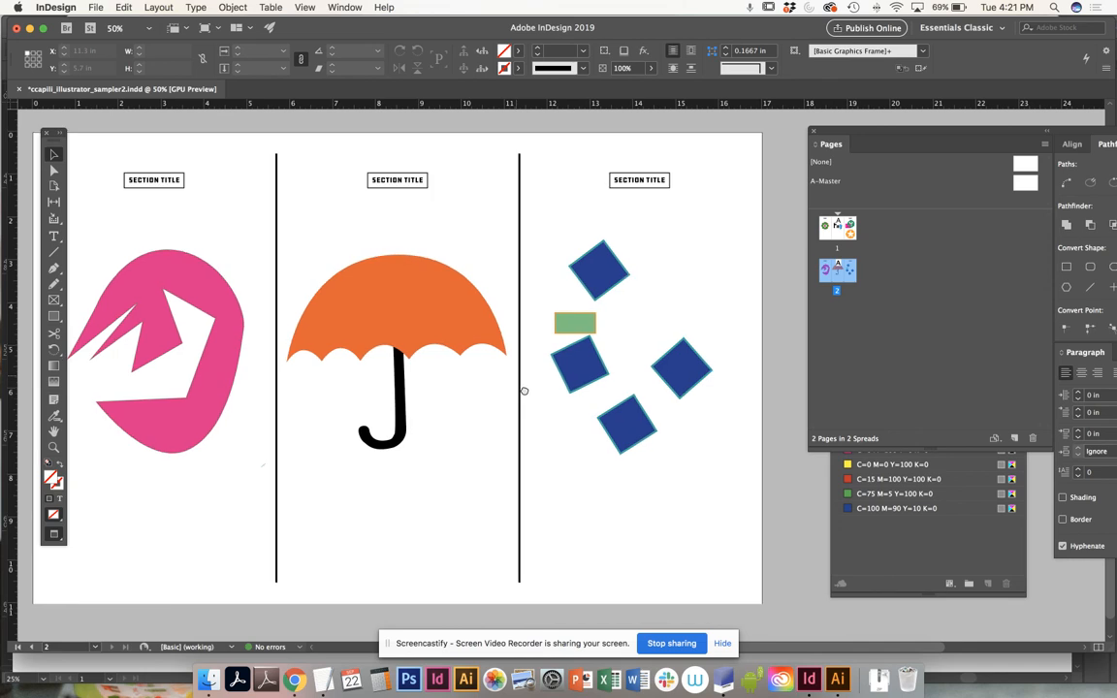
key(t)
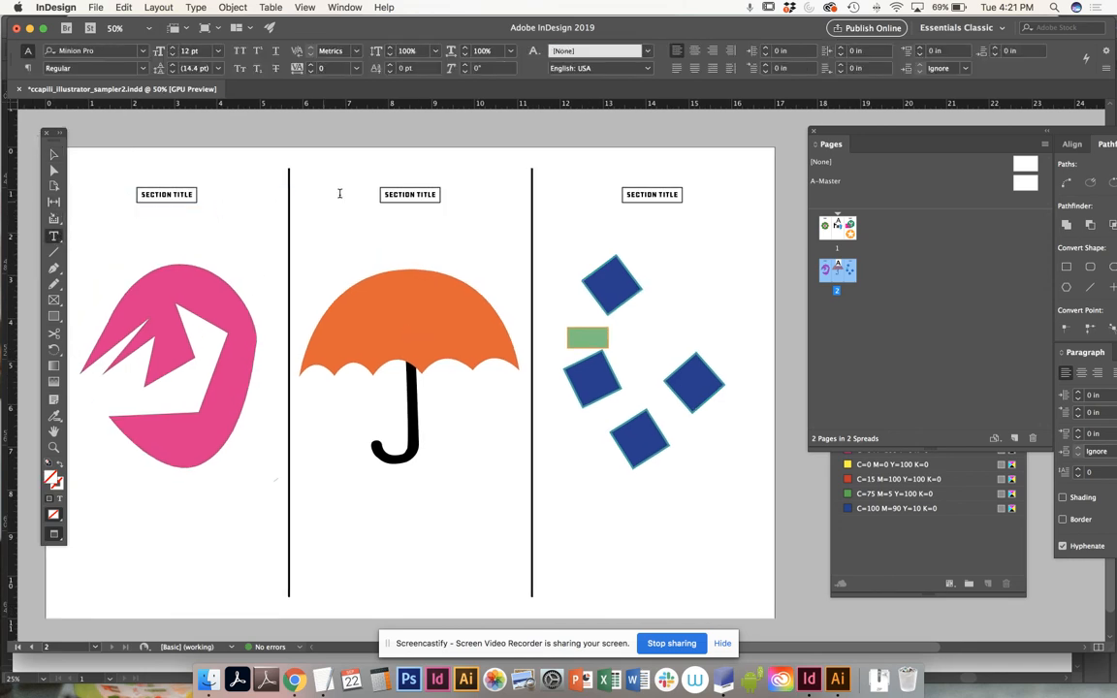
click(397, 193)
triple_click(397, 193)
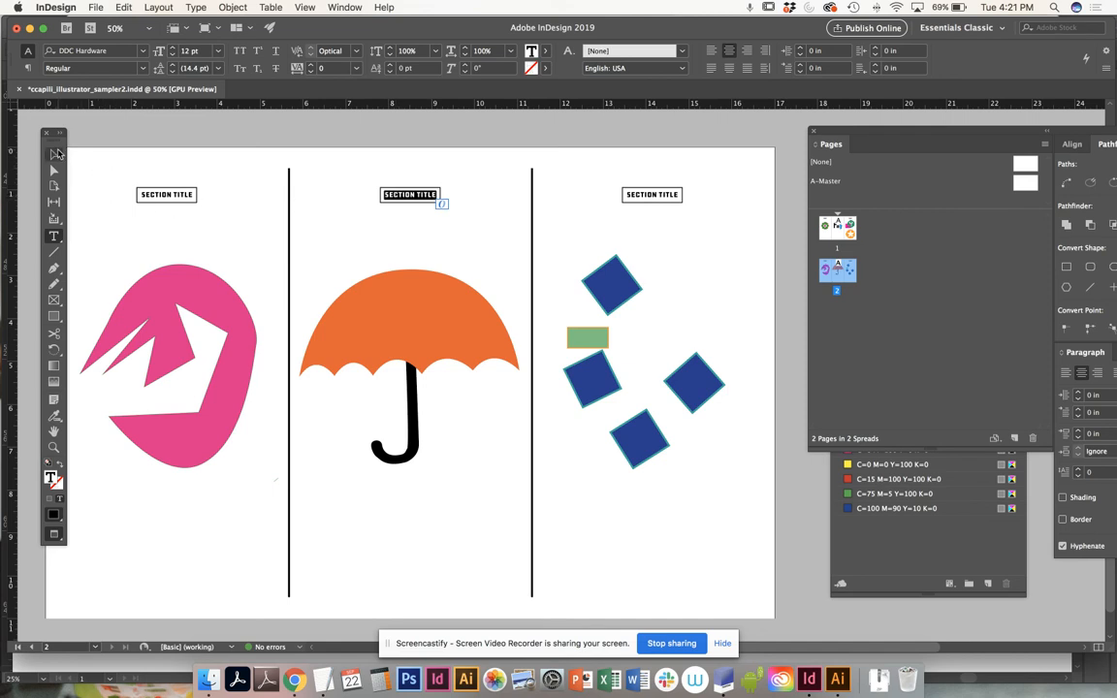
key(Escape)
click(247, 175)
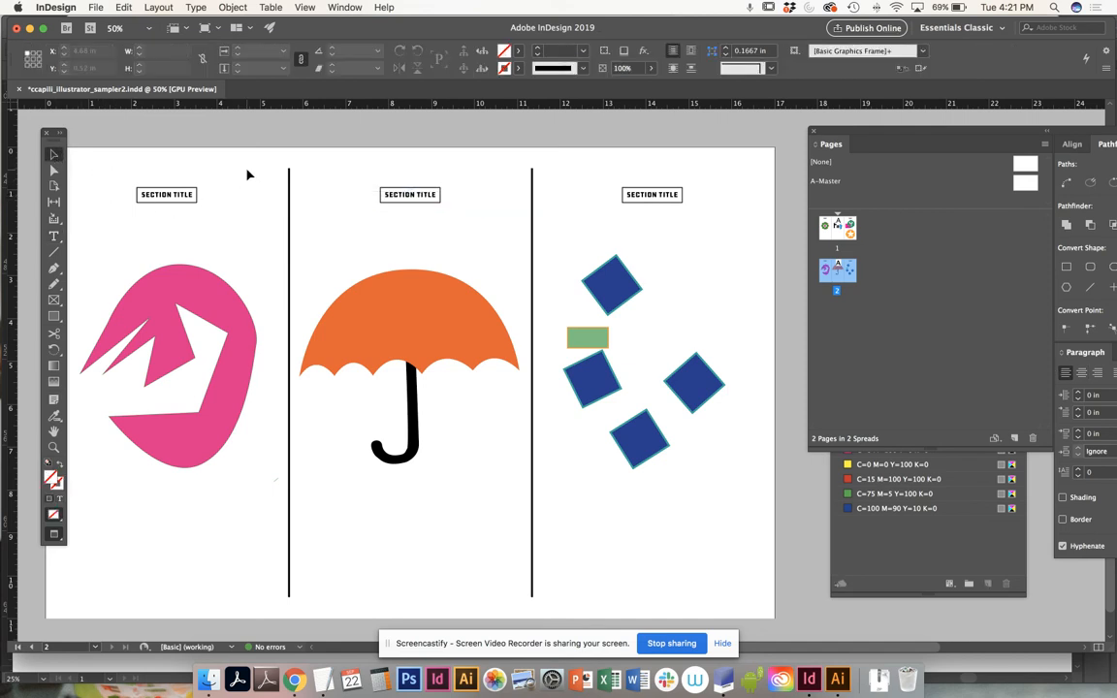
Save the document with its finished page 2 layout
key(super+s)
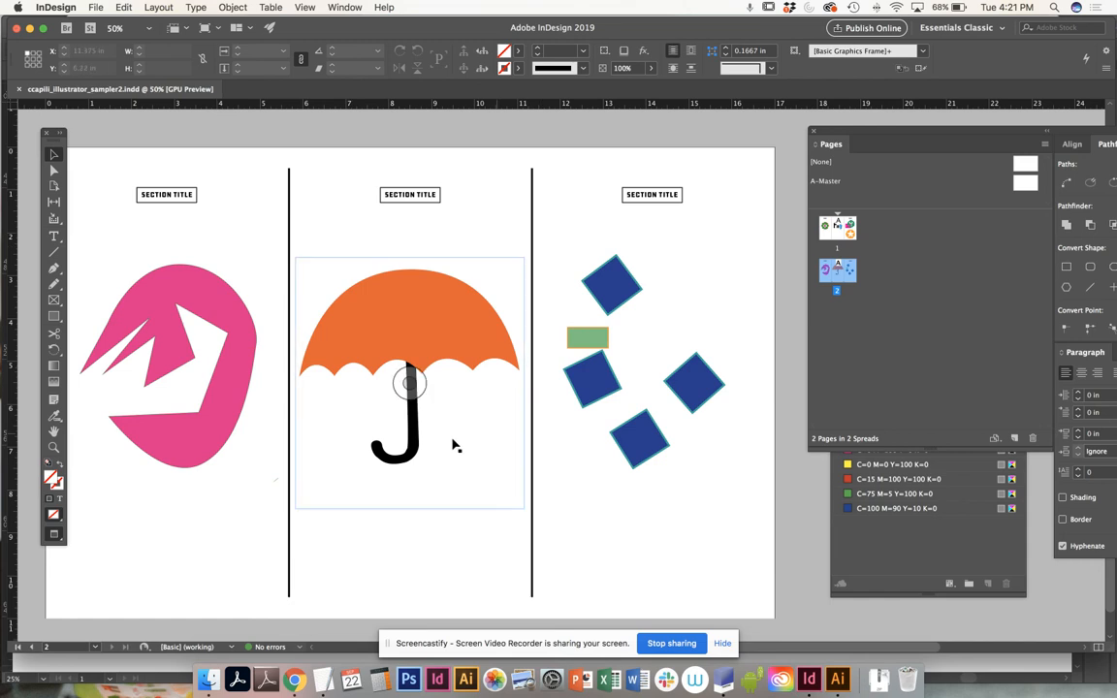
click(96, 8)
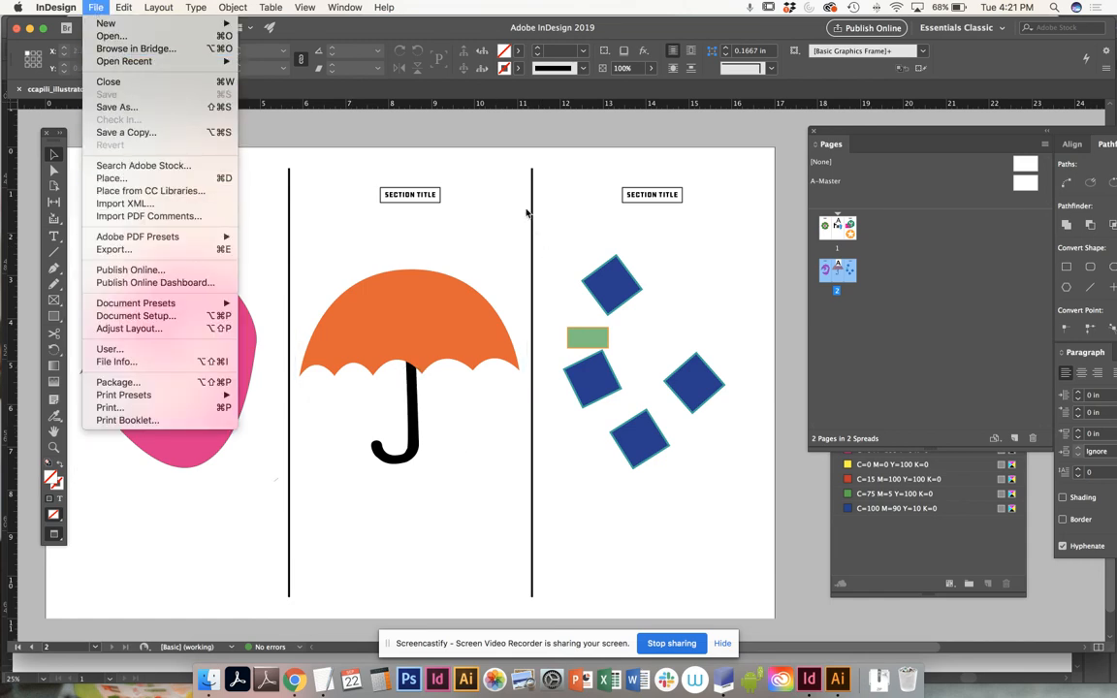
click(525, 177)
drag(471, 312, 523, 283)
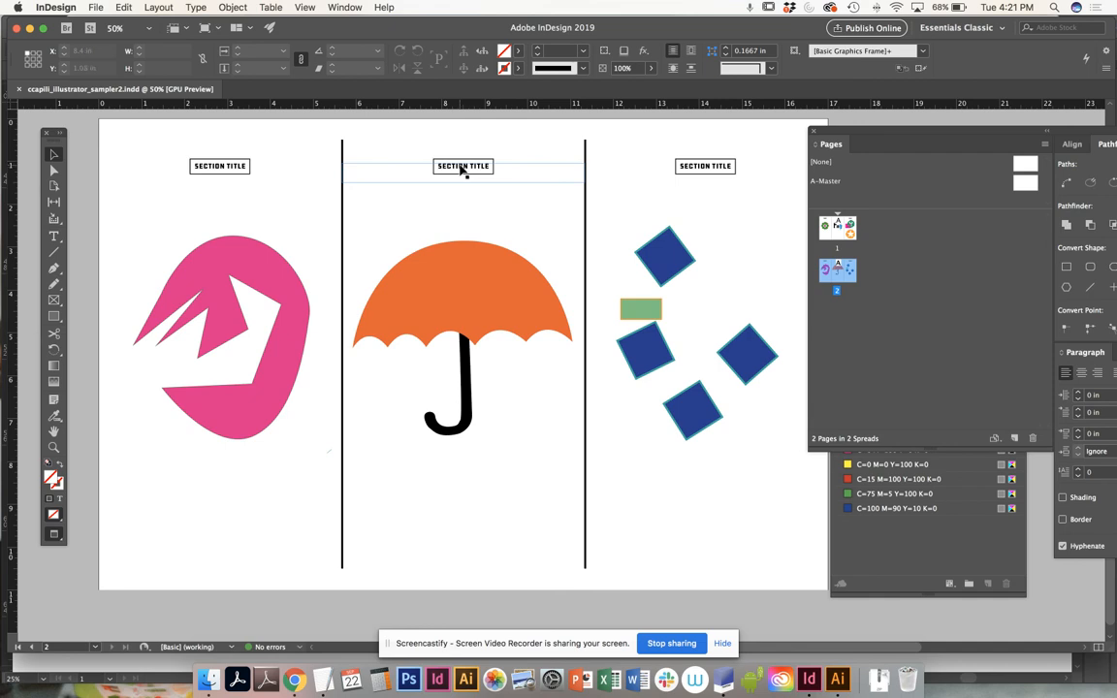
Start exporting the document in JPEG format as ccapili_illustrator_sampler2.jpg in the current folder
click(97, 8)
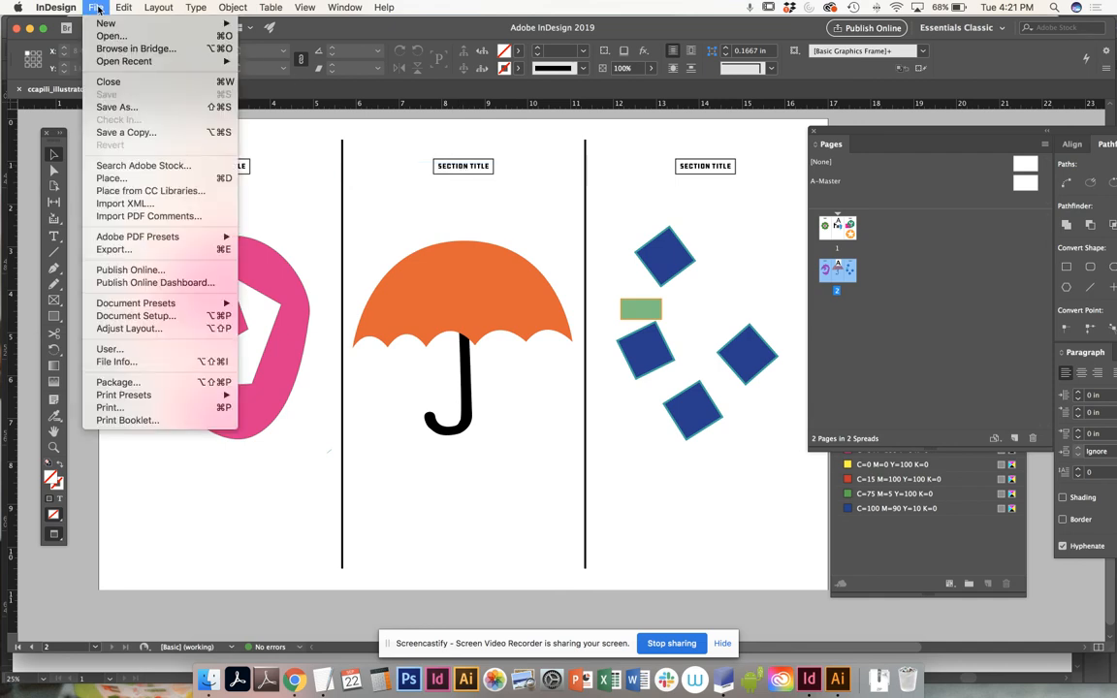
click(116, 250)
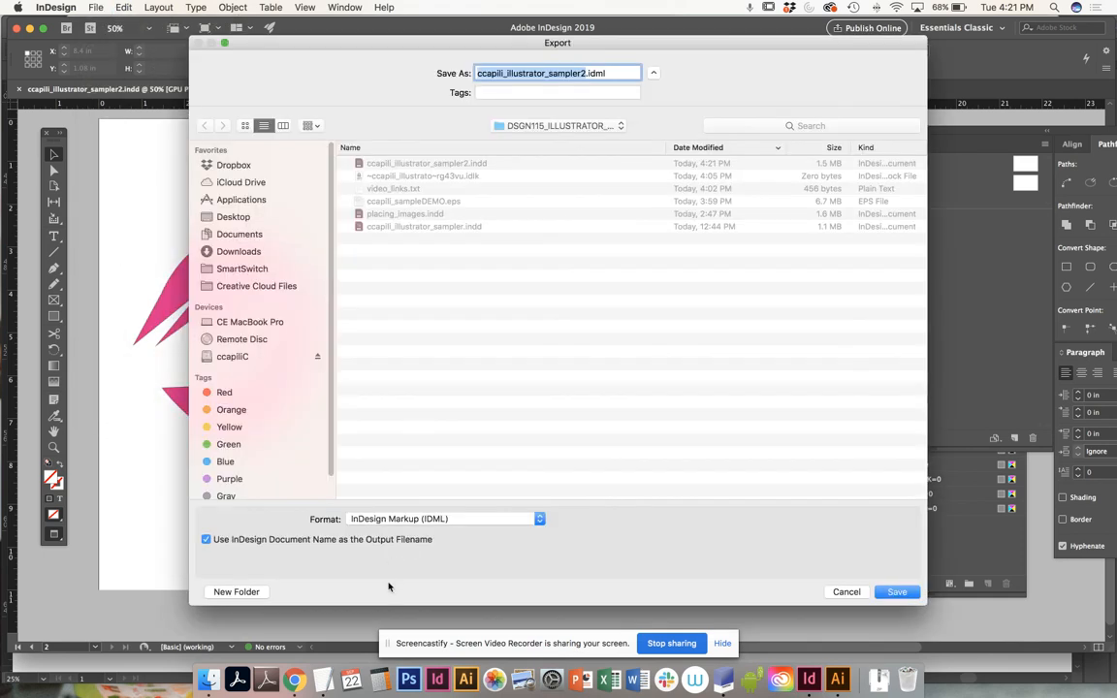
click(386, 518)
click(363, 531)
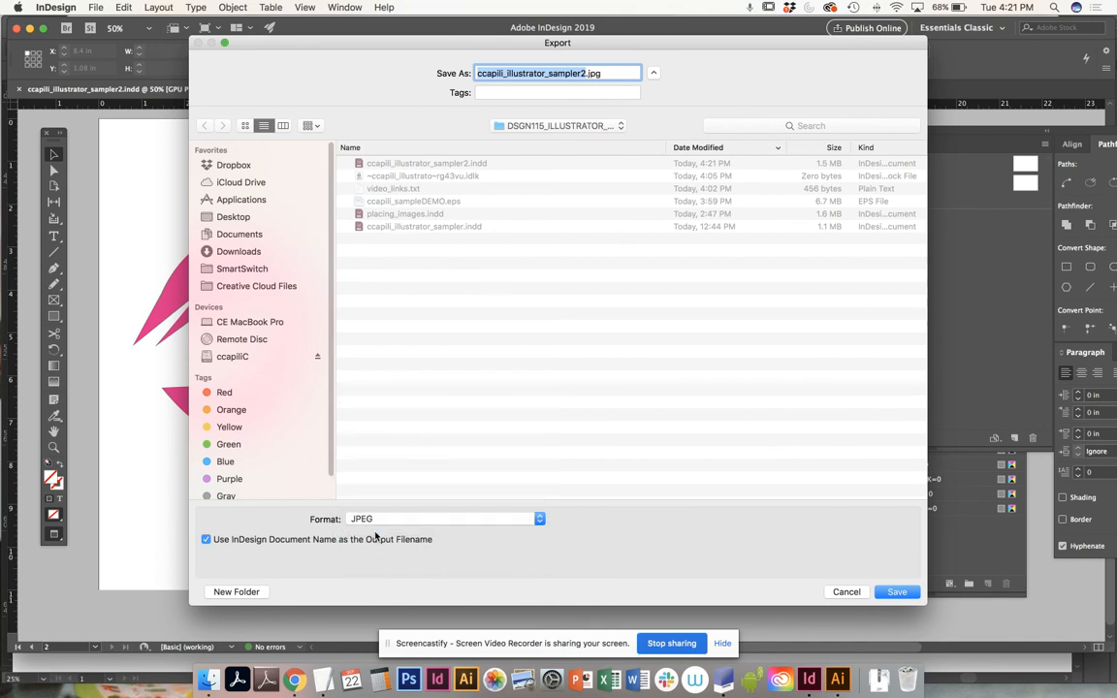
click(896, 593)
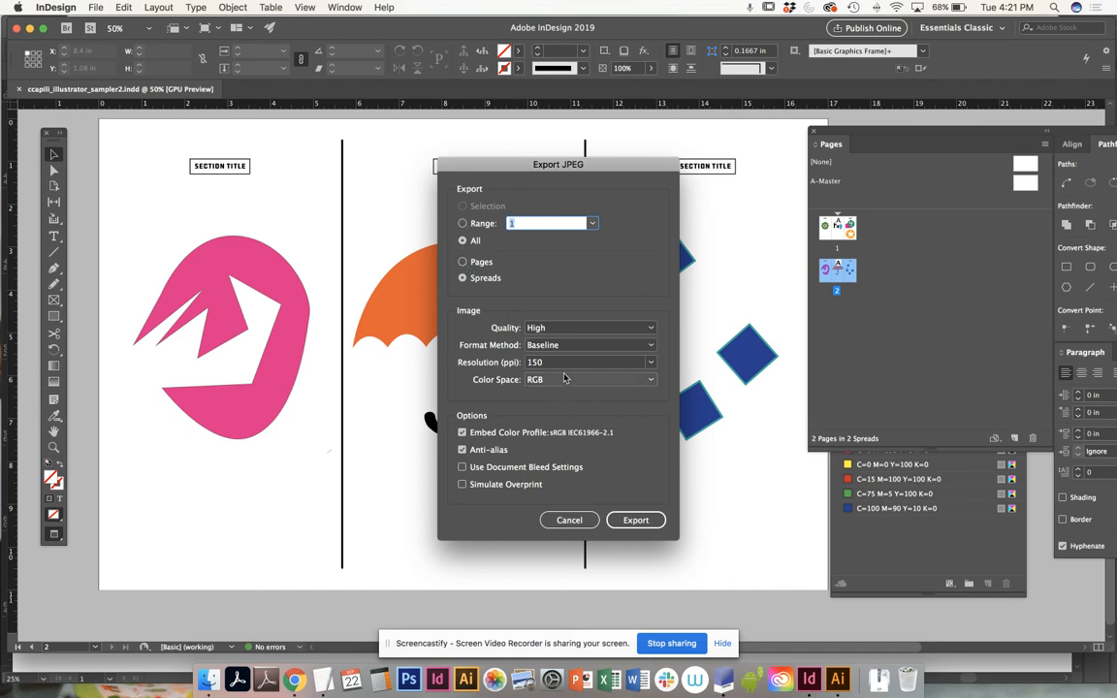
Set the JPEG resolution to 300 ppi and export all spreads at High quality in RGB
click(530, 363)
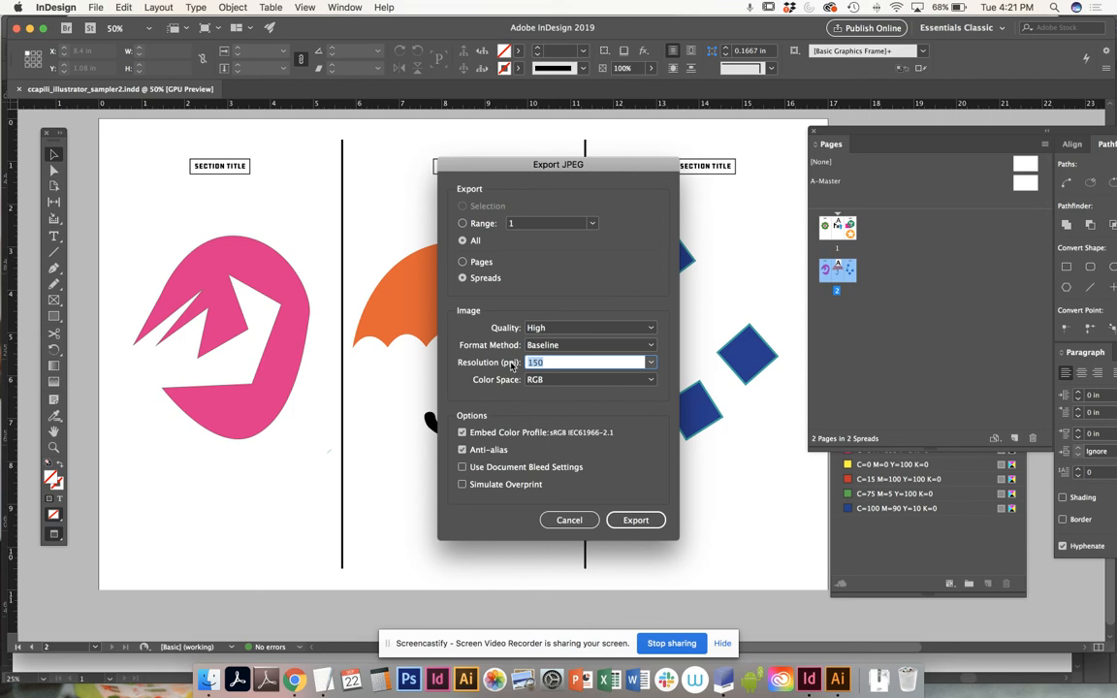
text(300)
click(637, 521)
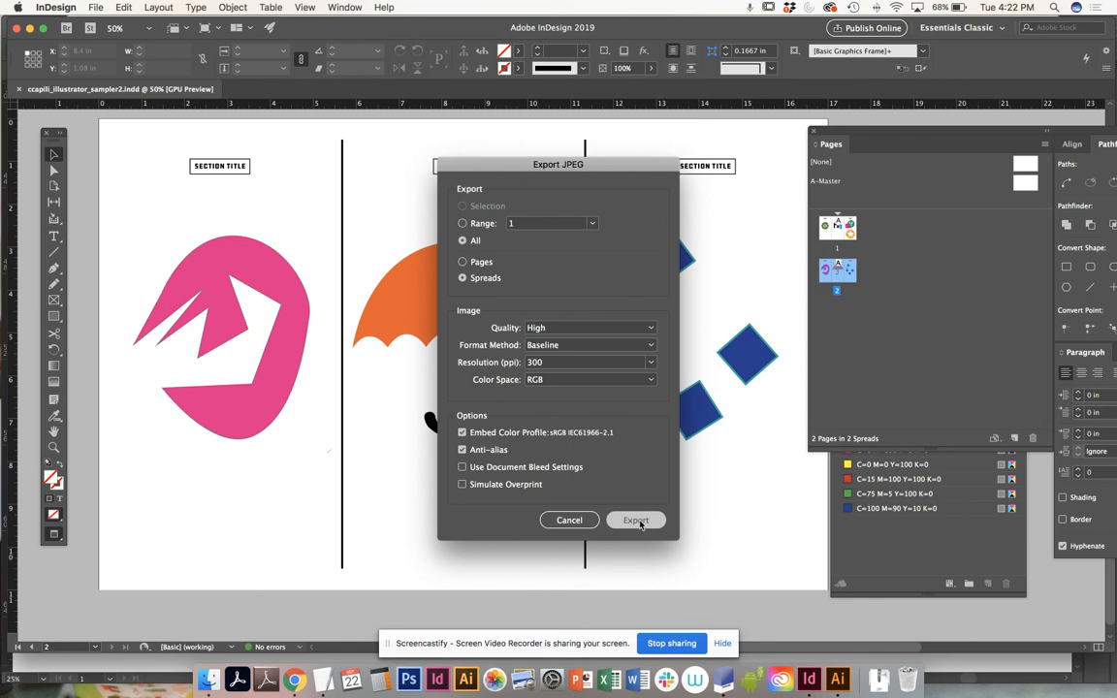
drag(705, 526, 679, 531)
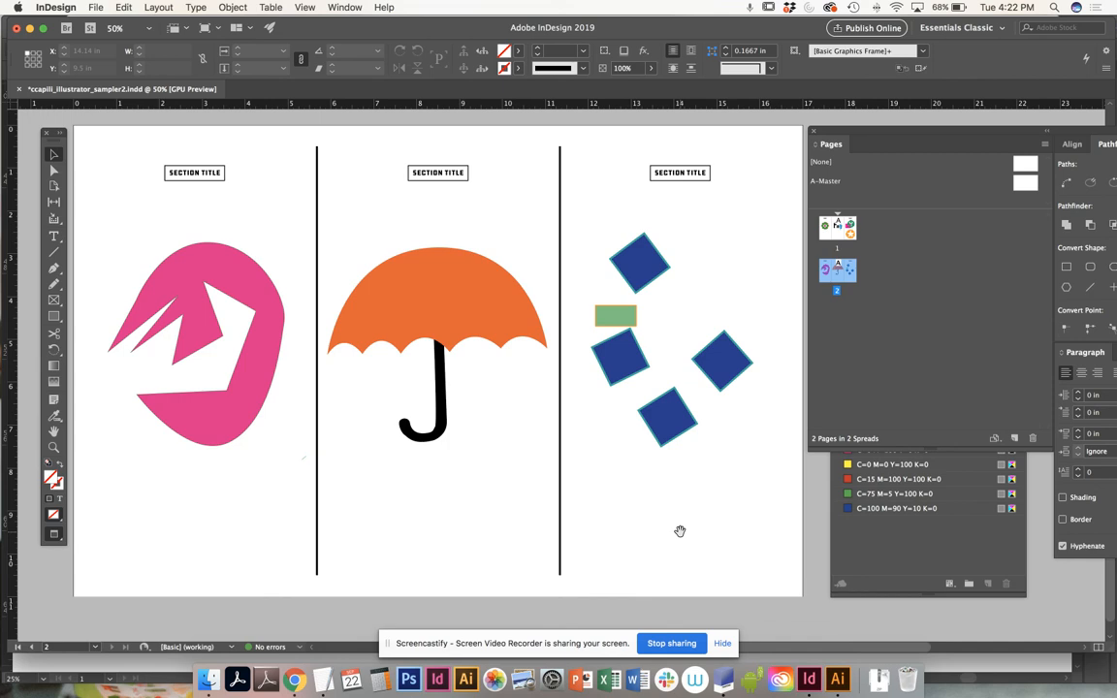
scroll(673, 517, up, 6)
scroll(673, 517, down, 5)
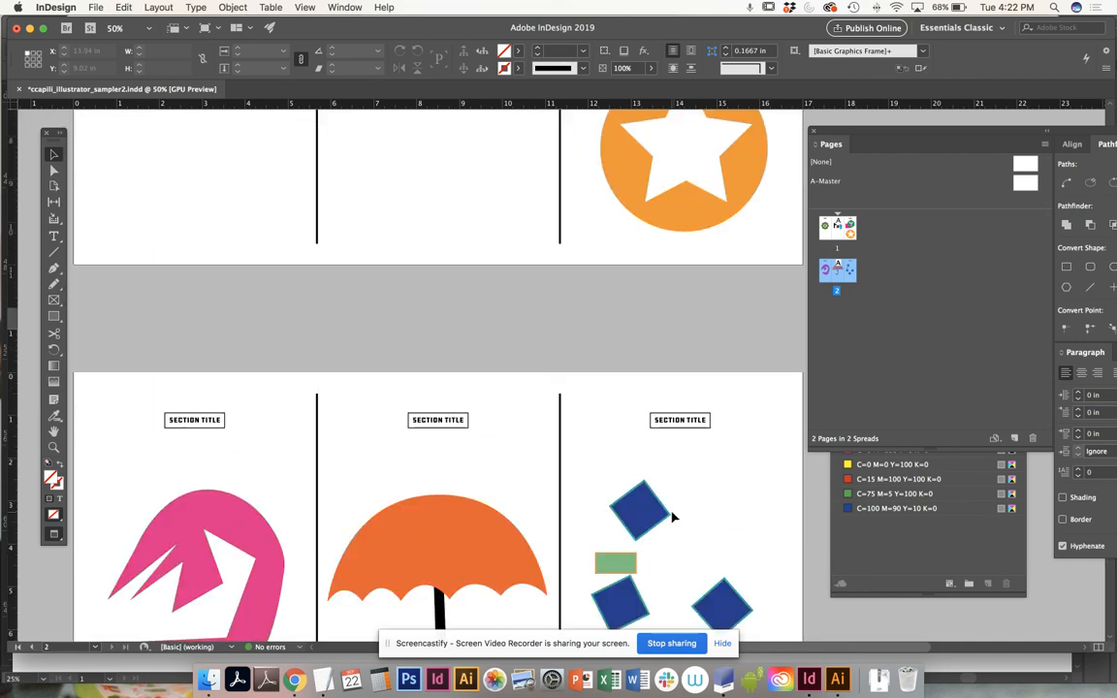
scroll(673, 516, down, 2)
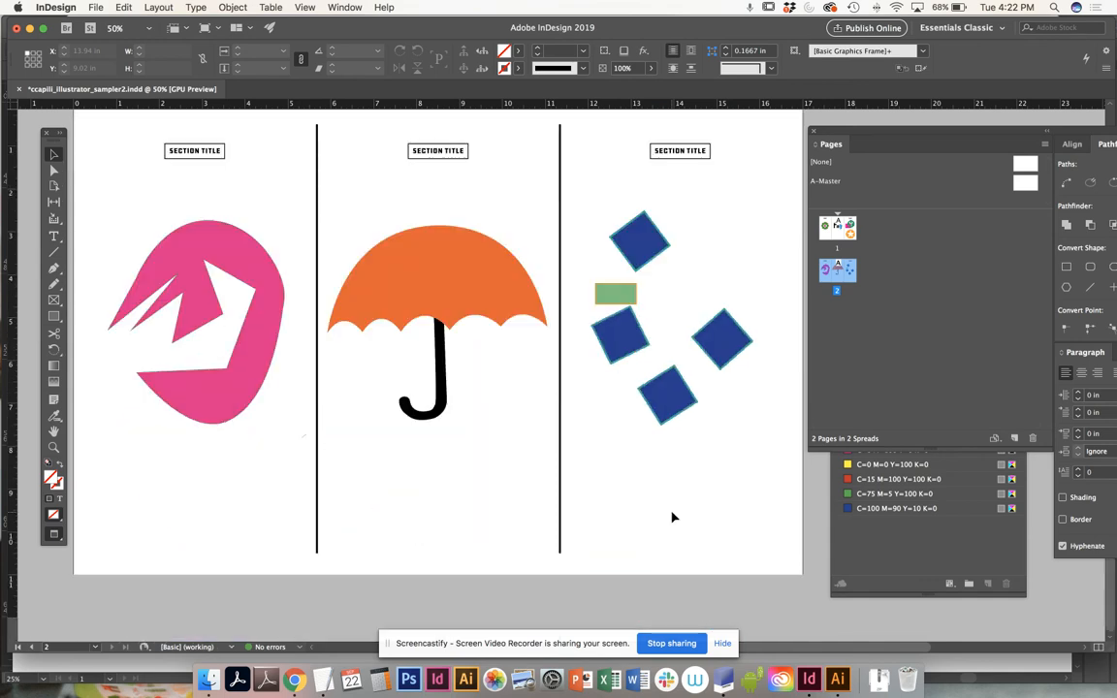
scroll(673, 517, up, 1)
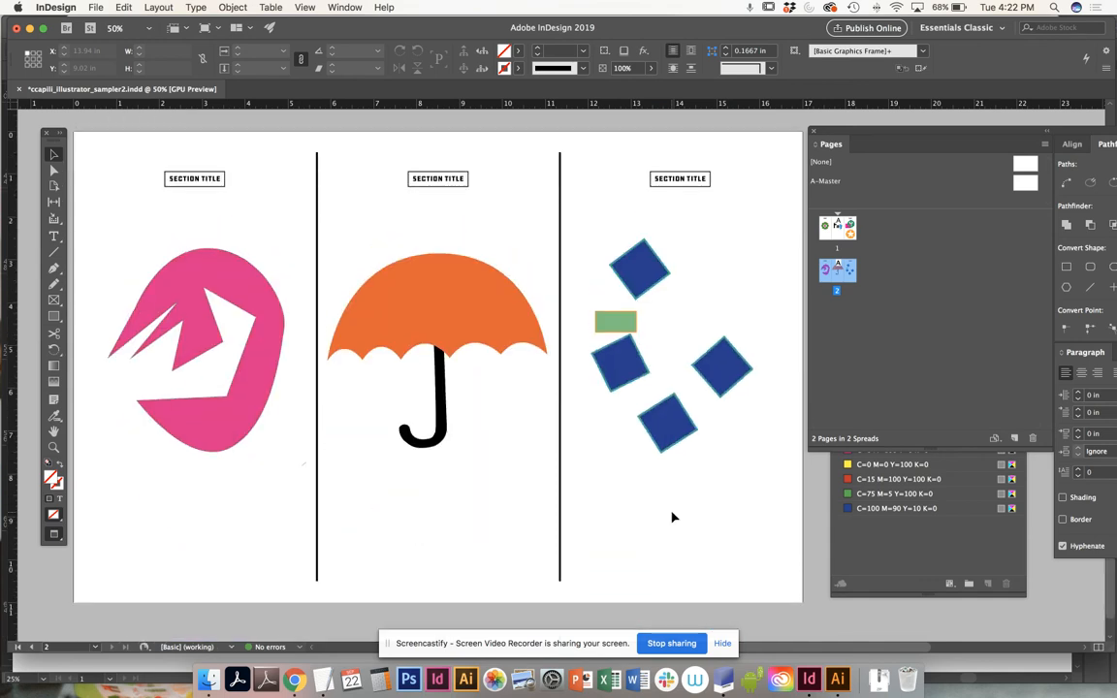